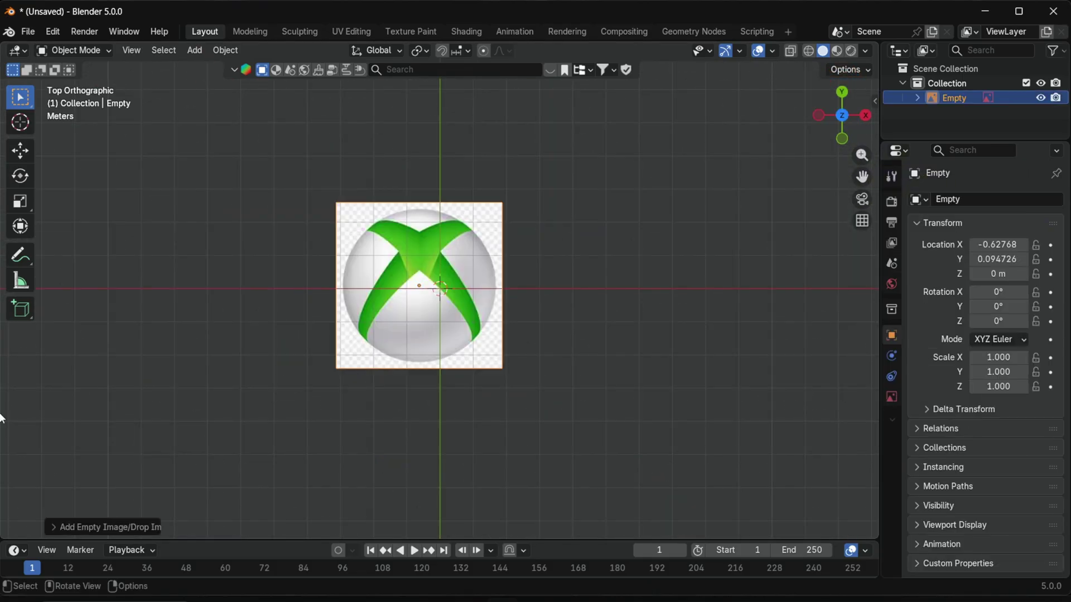
- Center the Xbox reference image by setting its Location X and Y to 0
key(n)
double_click(775, 125)
text(0)
key(Return)
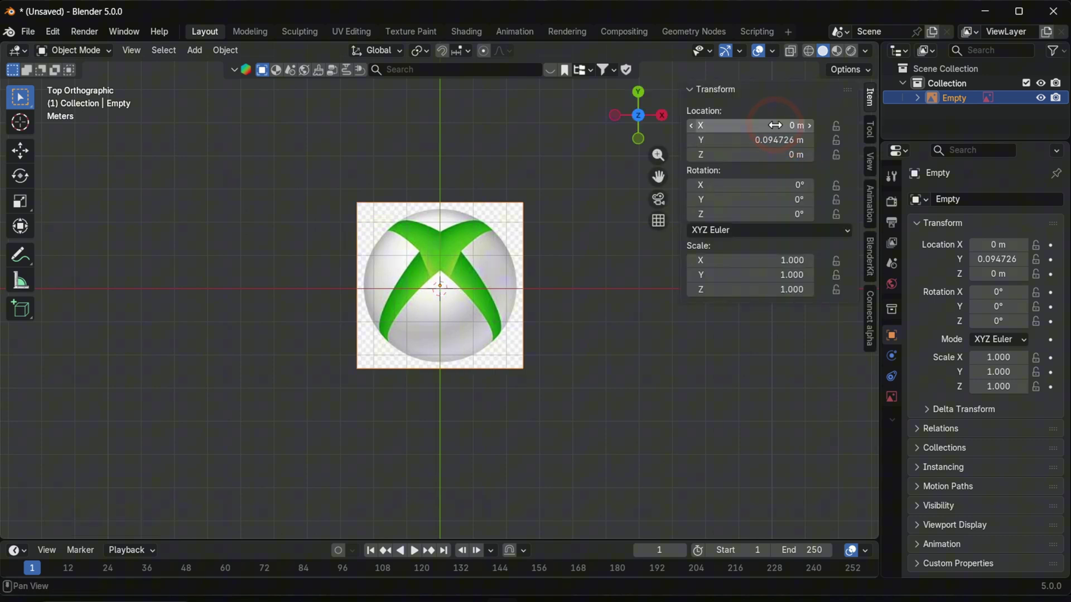
double_click(764, 139)
text(0)
key(Return)
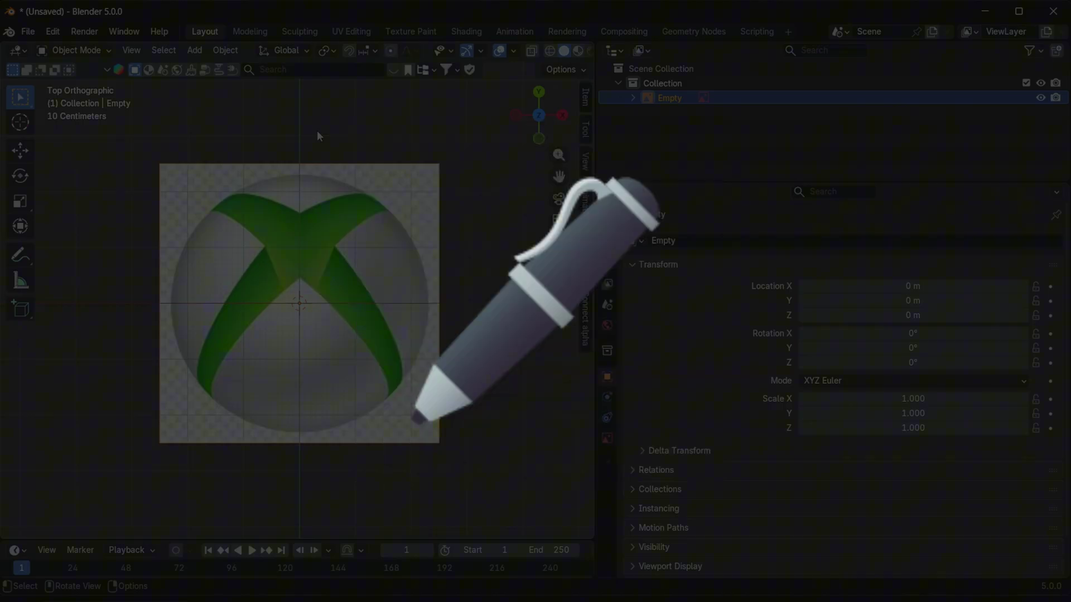
- Add a Bézier curve and switch it into Edit Mode
click(195, 50)
mouse_move(223, 81)
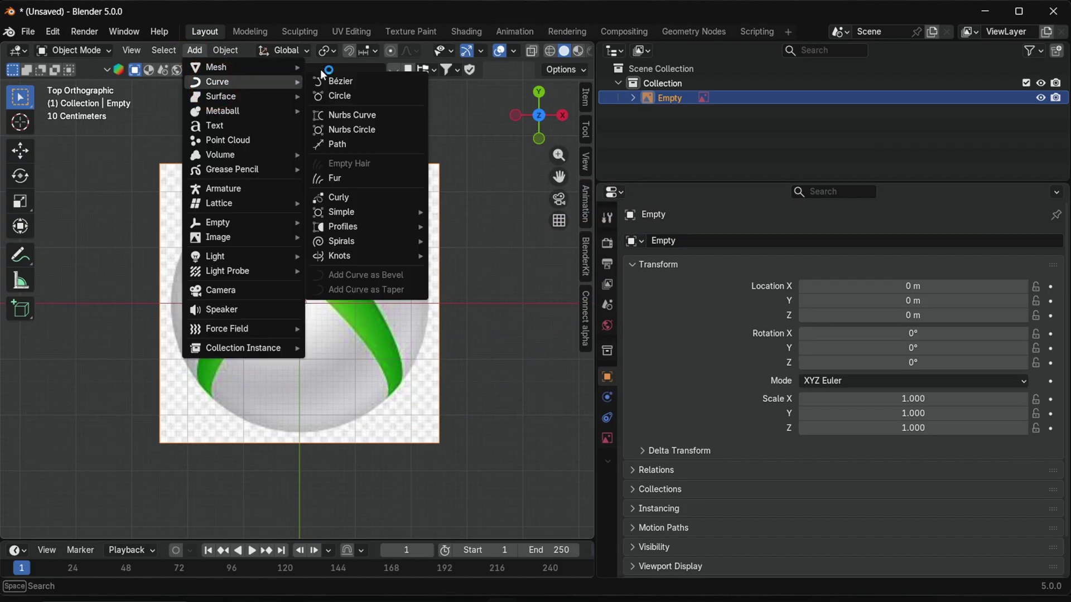
click(347, 82)
click(77, 50)
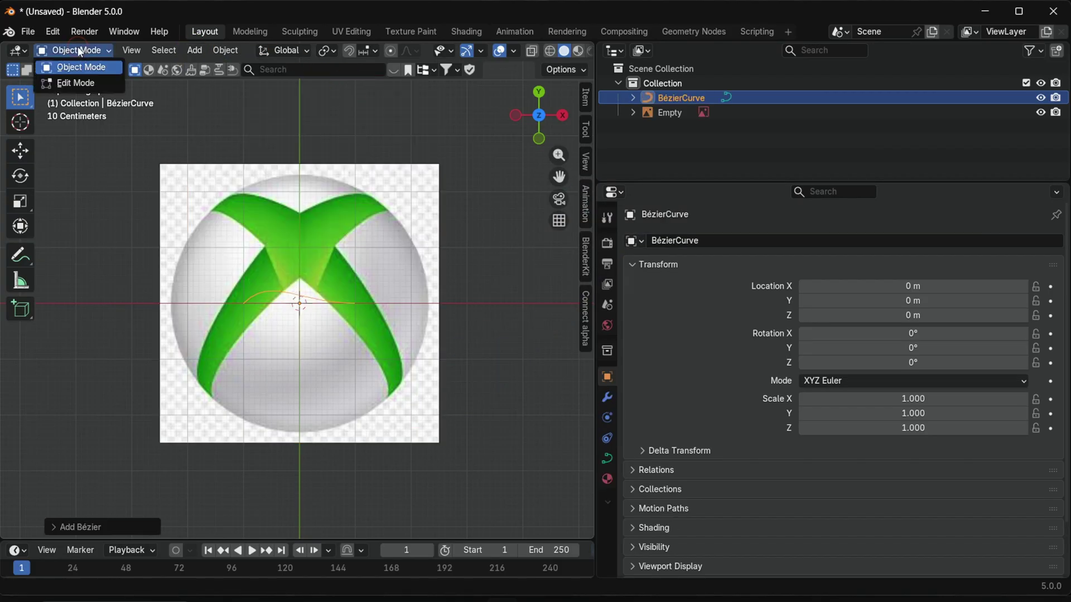
click(80, 83)
- Delete the default curve points and draw a closed Curve Pen outline around the X's left arm
key(x)
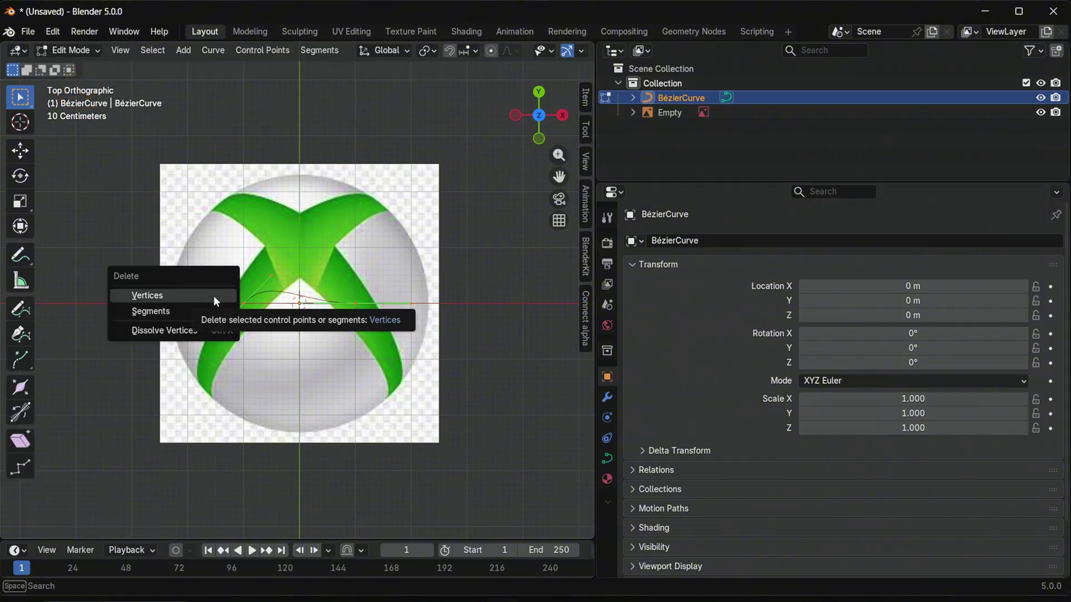
click(213, 296)
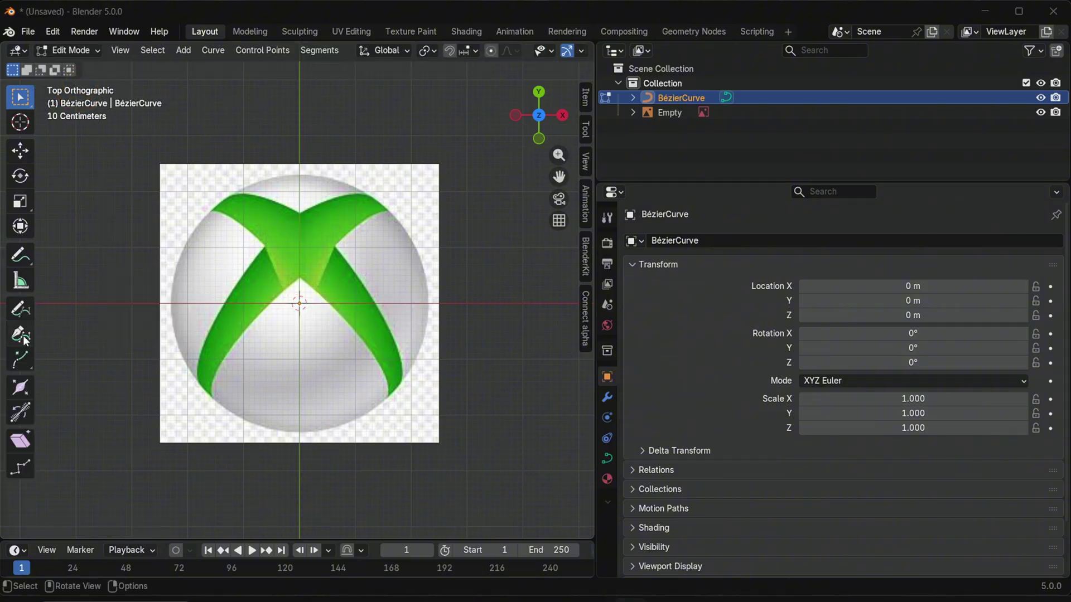
click(21, 334)
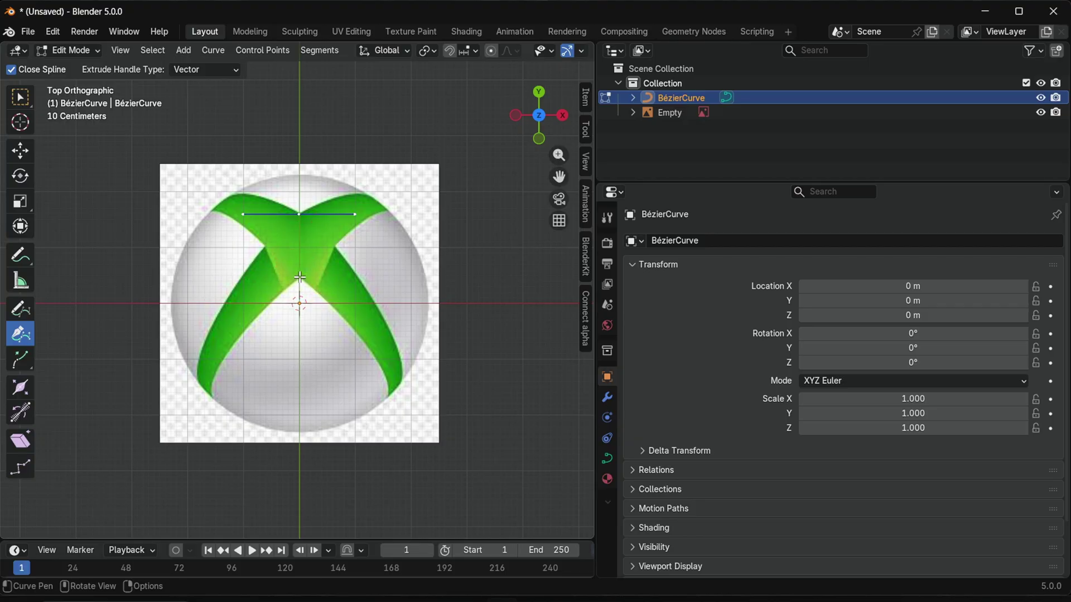
click(298, 277)
click(211, 396)
click(264, 249)
click(297, 215)
- Move the outline's control points onto the left arm's edges
scroll(298, 215, up, 3)
click(20, 151)
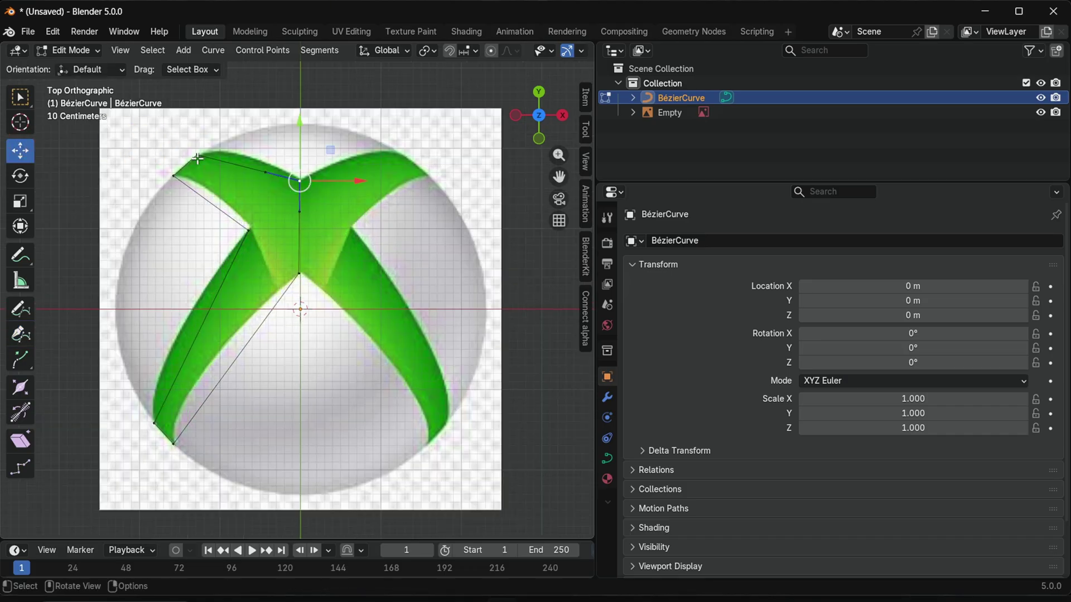
drag(196, 156, 279, 109)
drag(288, 256, 245, 381)
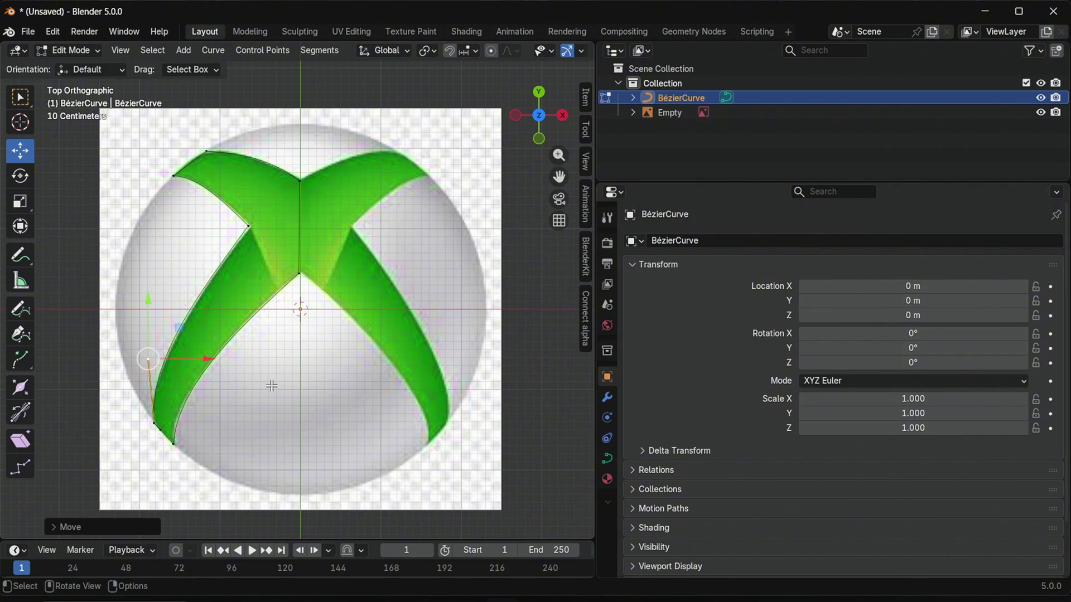
- Make the curve a 2D shape with Fill Mode Both and Extrude 2
click(607, 459)
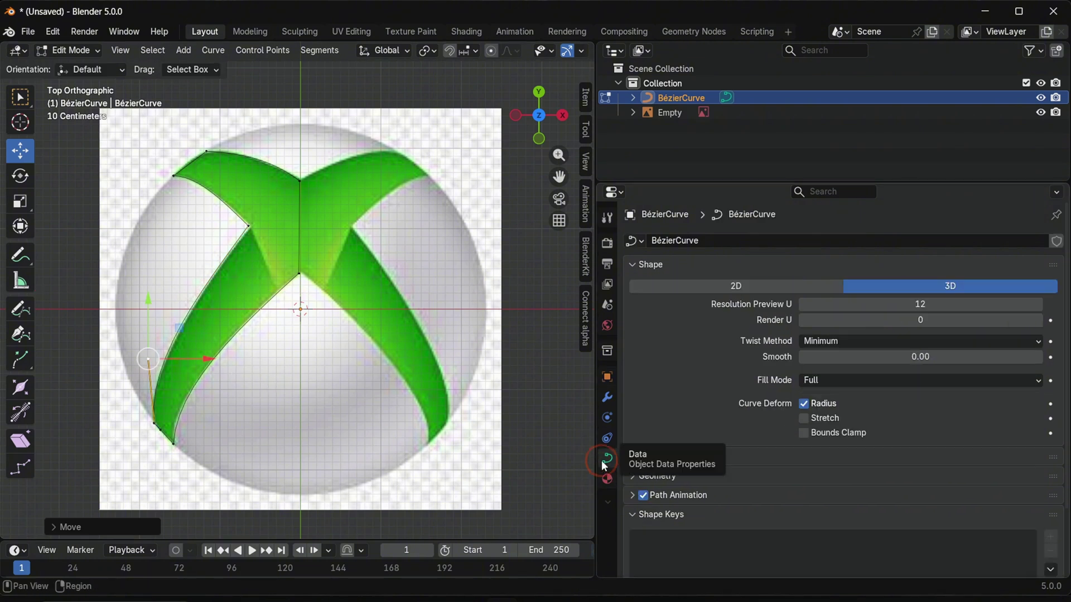
click(650, 286)
click(824, 380)
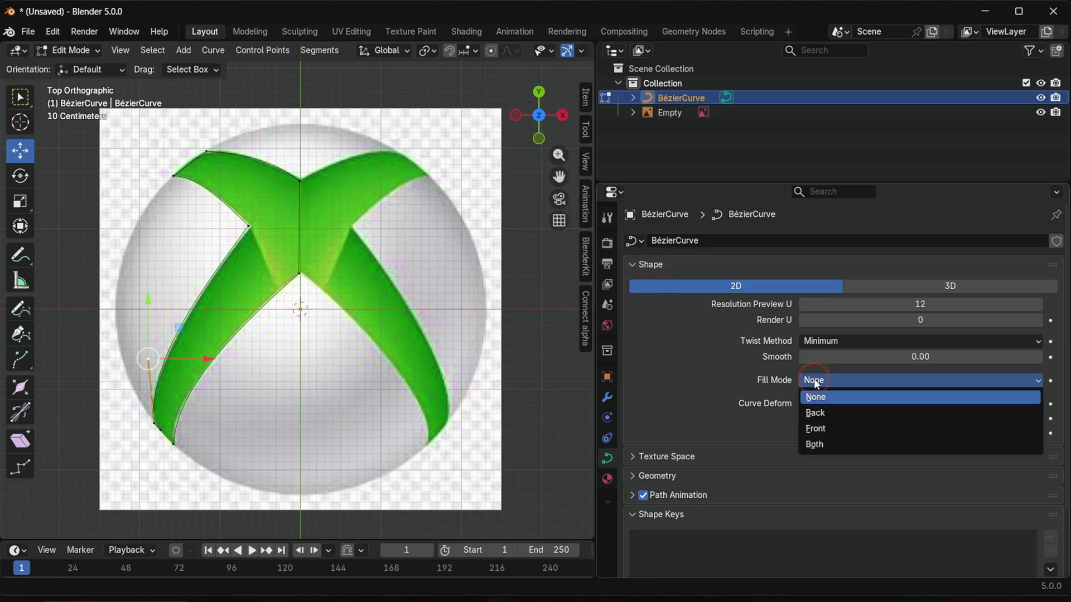
click(820, 441)
click(820, 476)
scroll(837, 446, down, 3)
click(907, 456)
text(2)
key(Return)
- Add a Mirror modifier to the curve with a 0.1 m merge distance
click(607, 397)
key(shift+a)
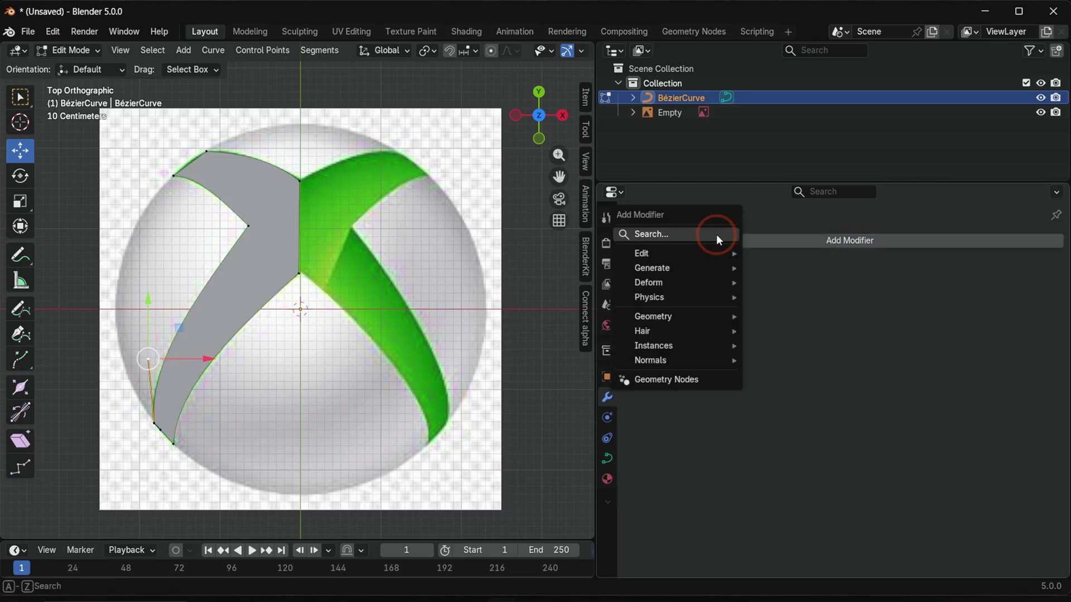
mouse_move(720, 268)
click(807, 370)
click(950, 369)
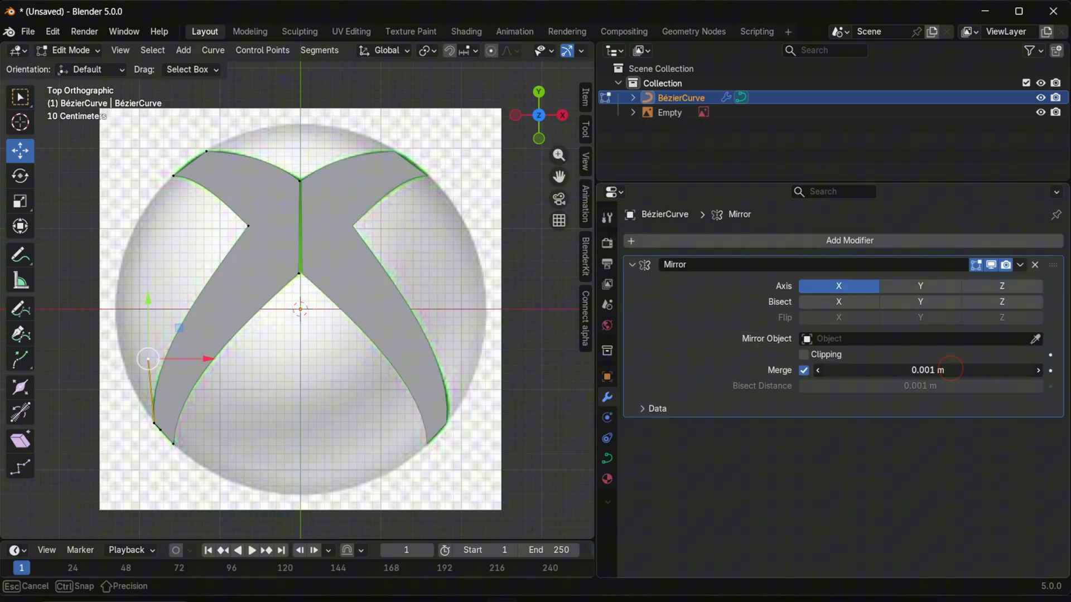
text(0.1)
key(Return)
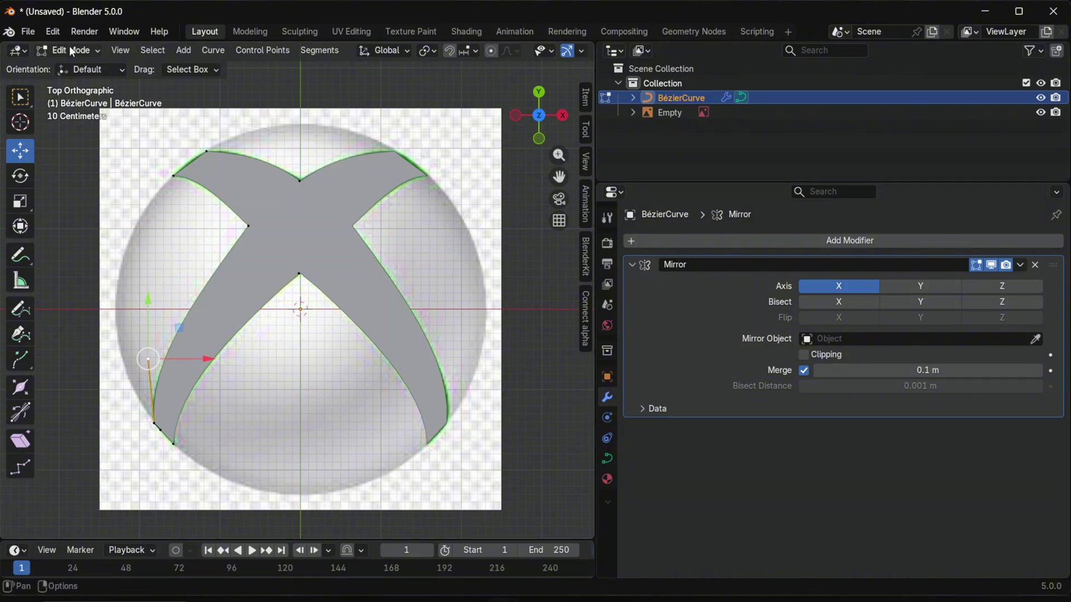
- In Object Mode, add a 2.3 m UV sphere with 100 segments and 50 rings, scaled 0.5 on Y
click(72, 50)
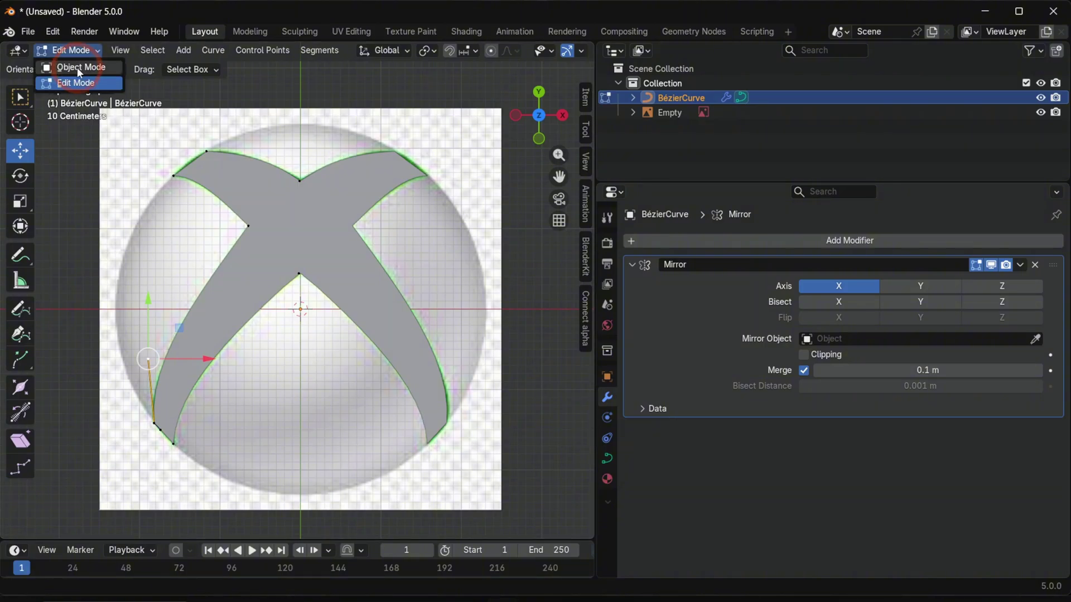
click(77, 68)
click(195, 51)
mouse_move(240, 67)
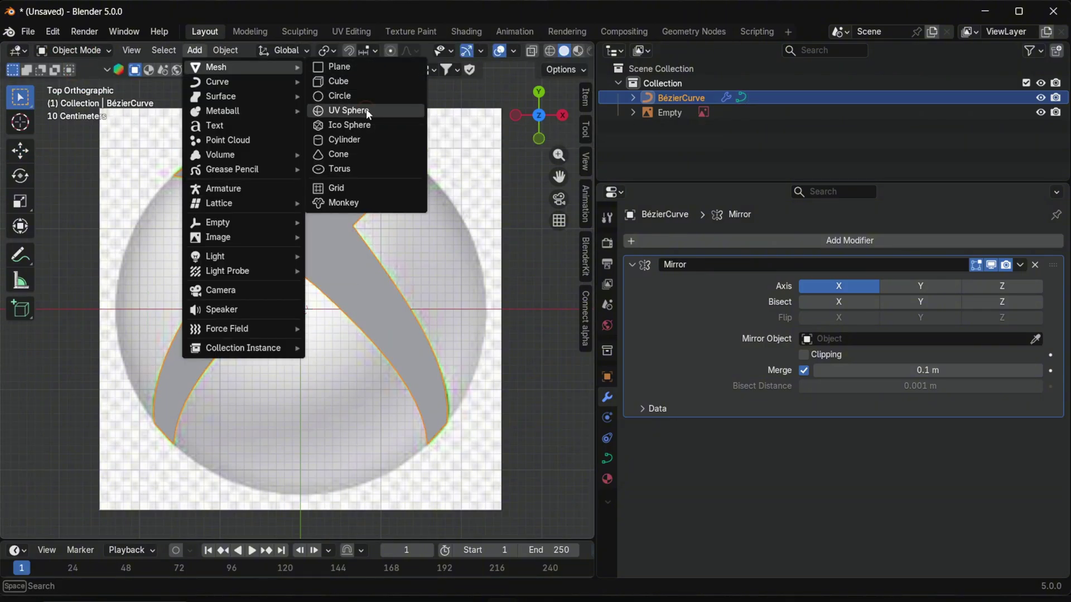
click(365, 110)
click(72, 524)
click(209, 364)
click(160, 385)
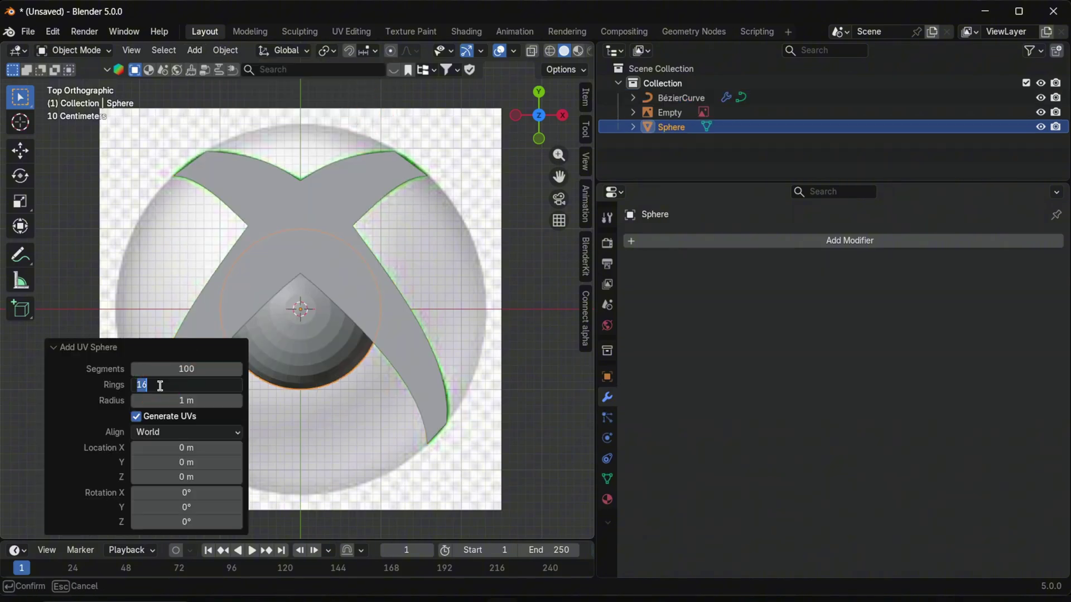
click(190, 398)
text(2.3)
click(91, 406)
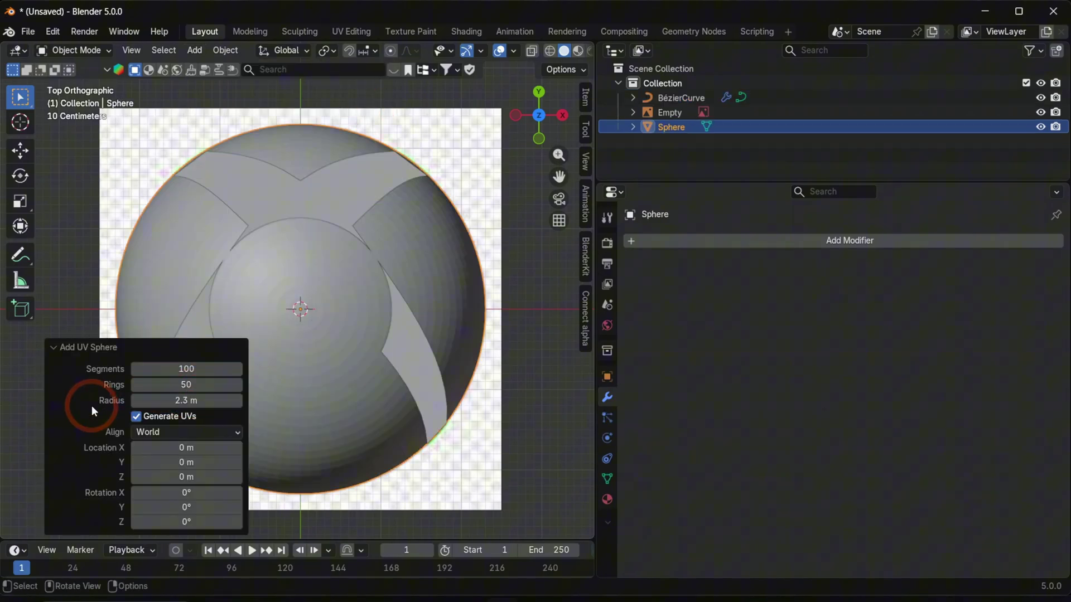
click(492, 269)
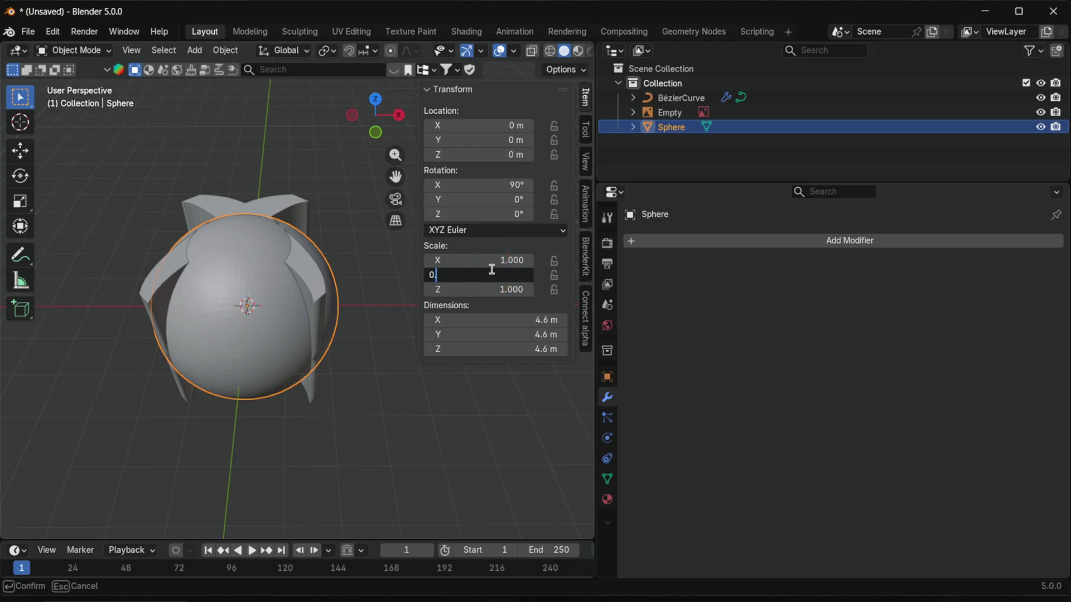
key(Return)
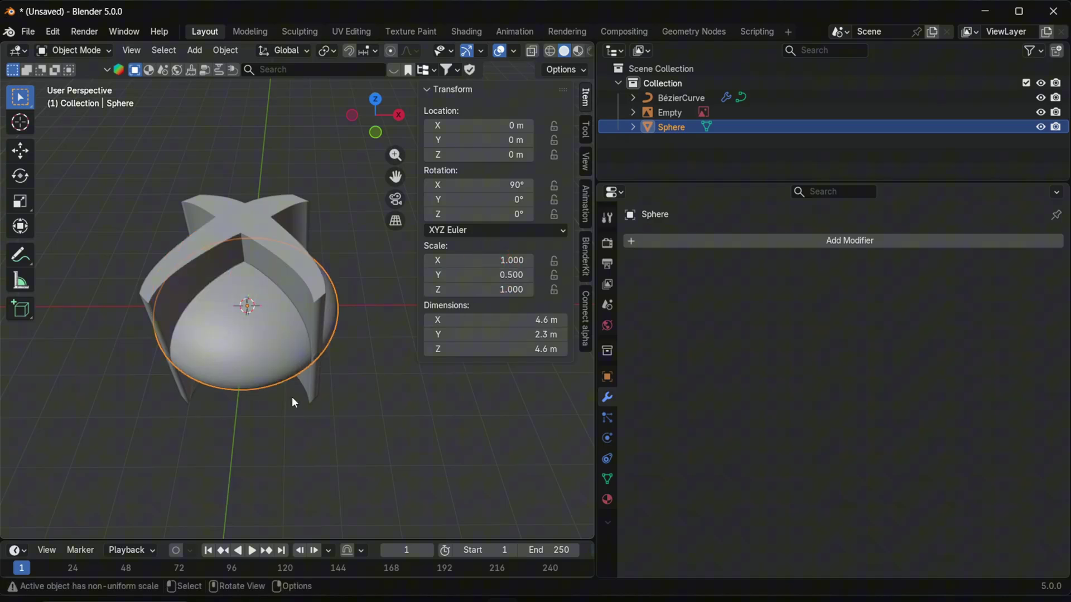
- In top view, add a Difference Boolean modifier to the sphere
key(KP_7)
key(n)
click(693, 239)
mouse_move(693, 240)
click(771, 285)
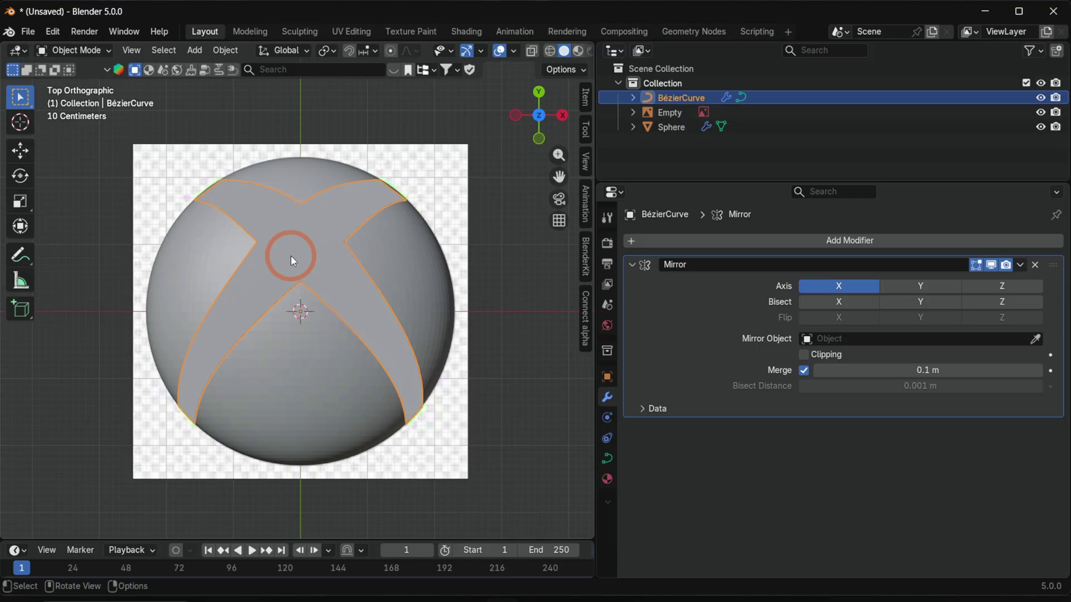
- Convert the X curve to a mesh, set it as the Boolean cutter, and hide it
right_click(290, 255)
mouse_move(271, 342)
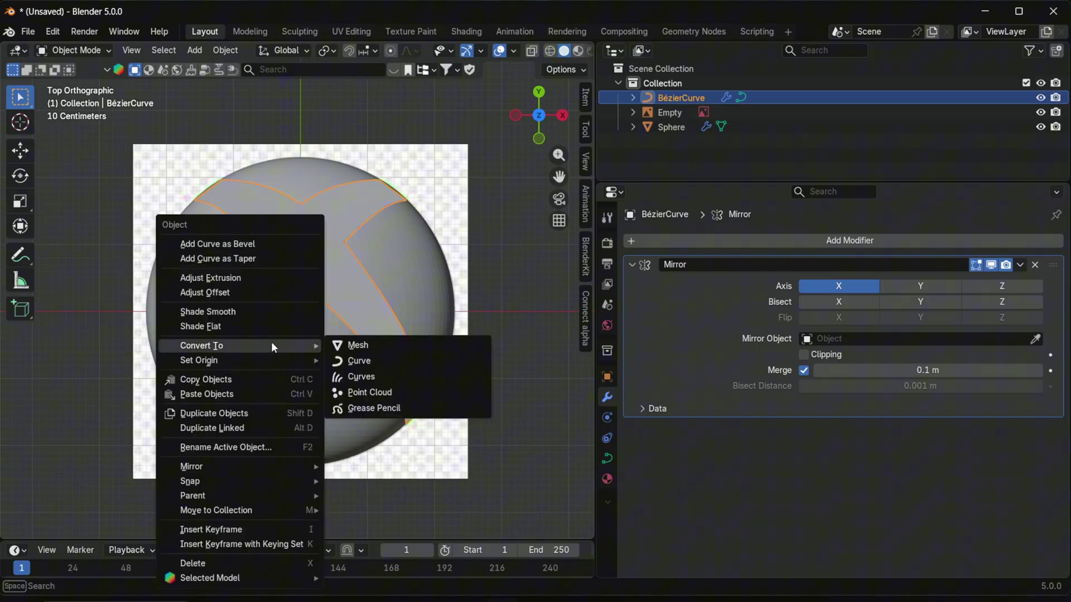
click(350, 346)
click(335, 365)
key(e)
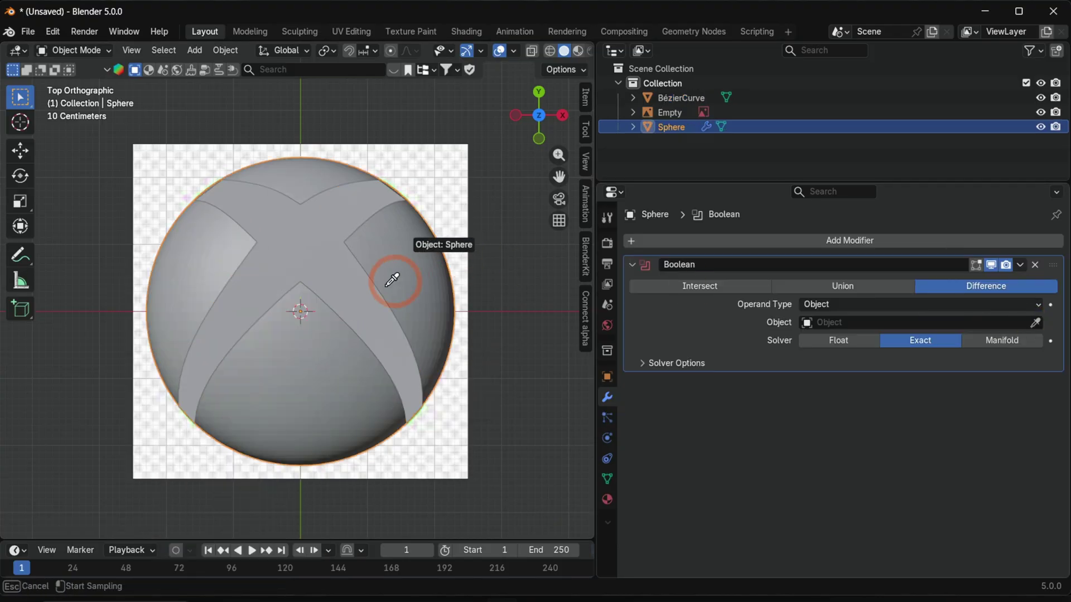
click(323, 246)
click(1041, 98)
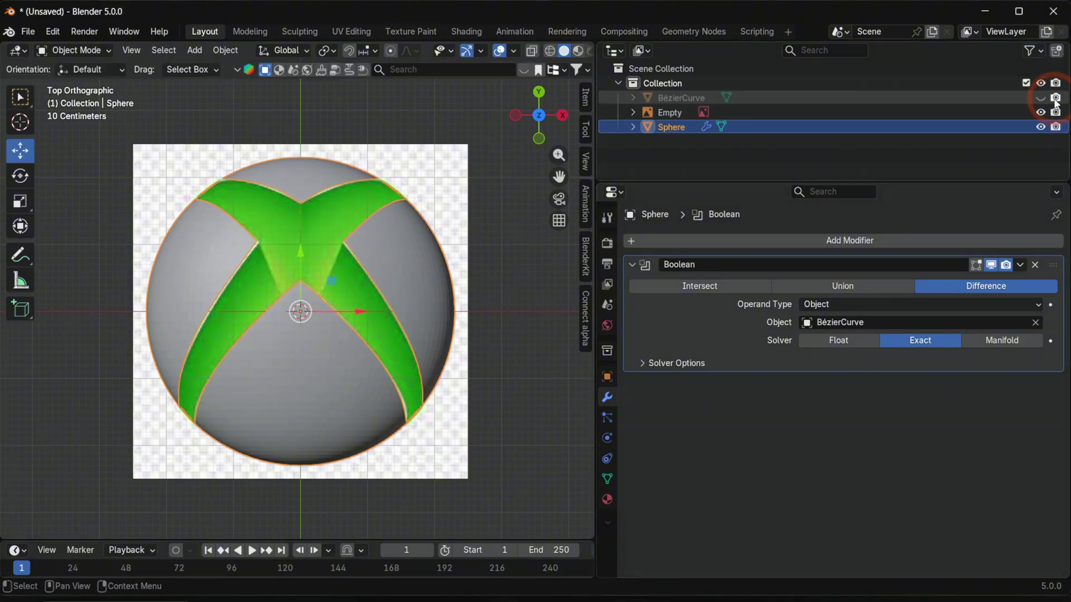
click(1056, 99)
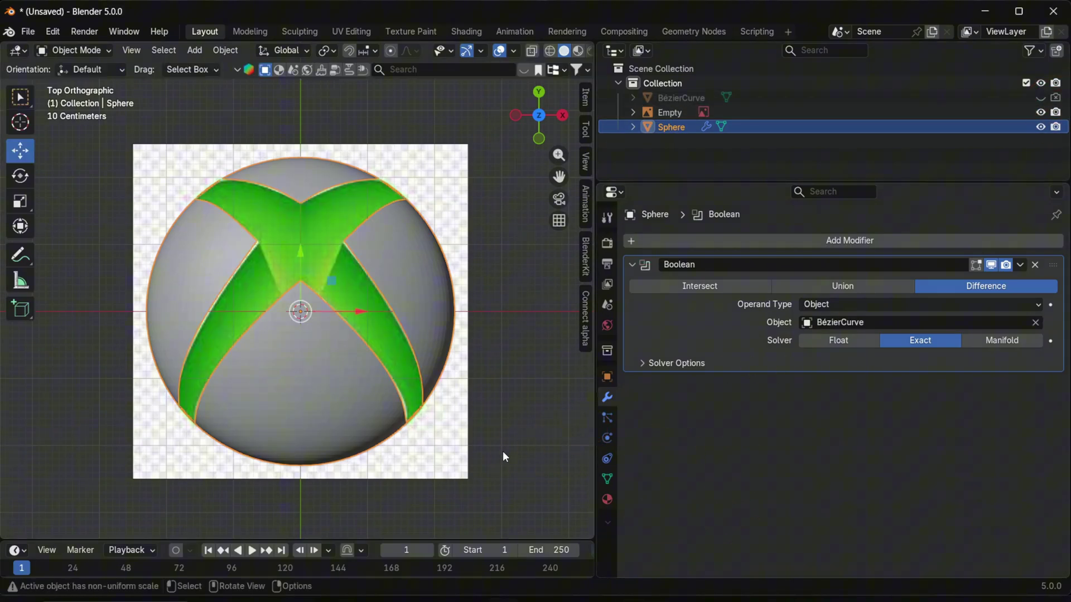
- Duplicate the sphere and X mesh, apply the copy's Boolean, and set its Y scale to 0.4
key(ctrl+c)
key(ctrl+v)
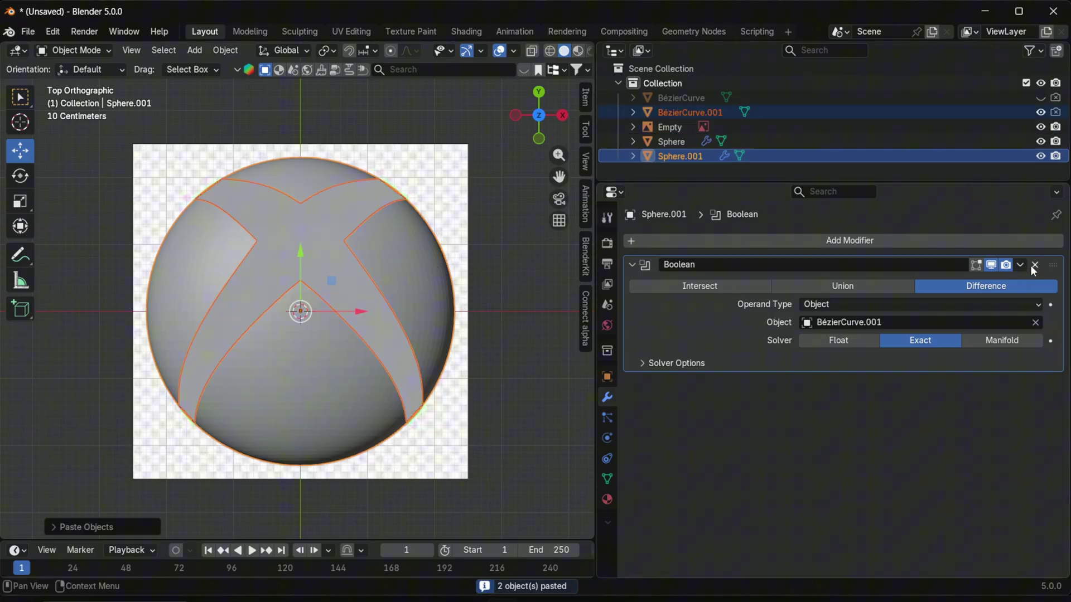
key(ctrl+a)
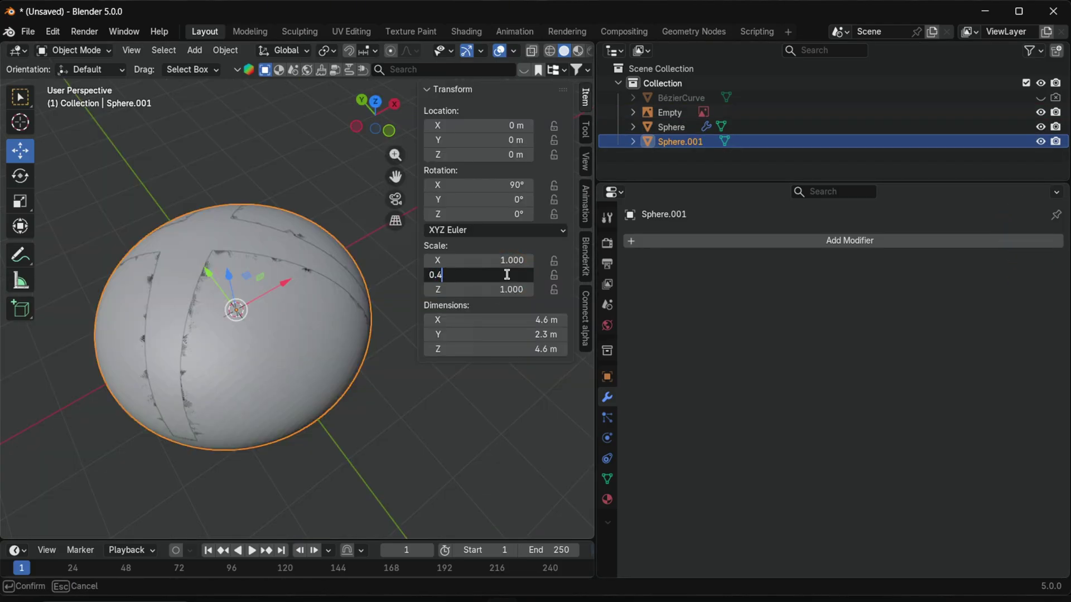
key(Return)
- Shade the spheres and reference image smooth
key(KP_7)
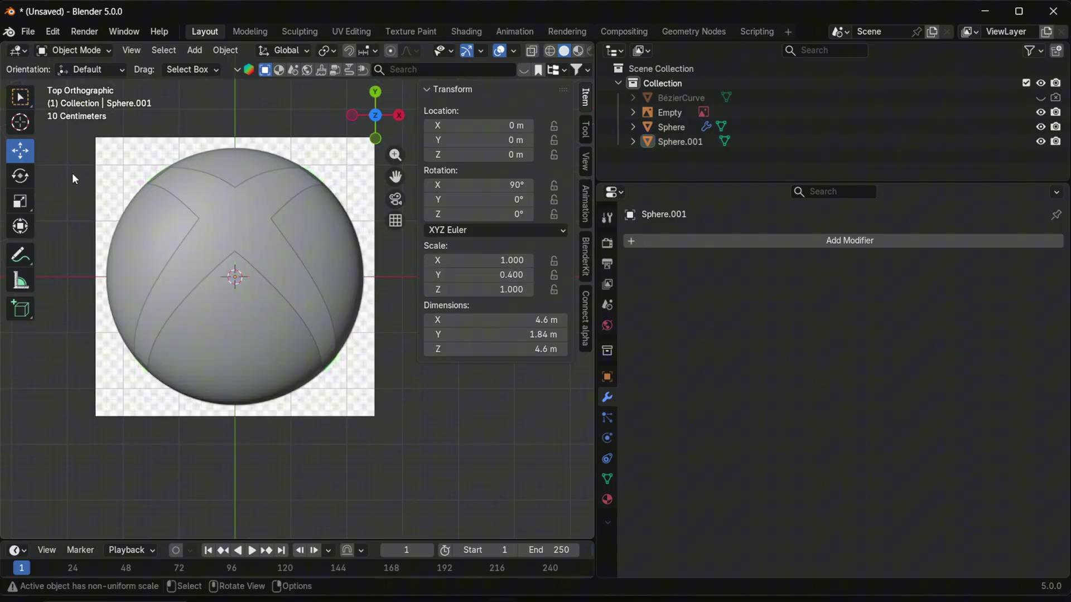
drag(311, 378, 176, 156)
right_click(176, 156)
click(175, 155)
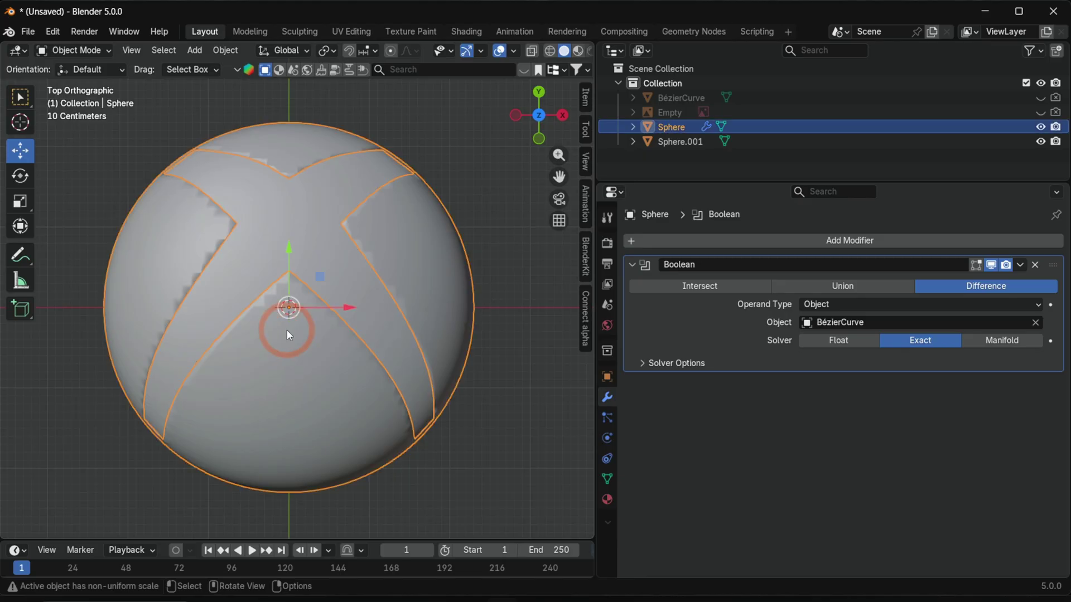
- Auto-smooth the original sphere, then apply its Boolean and smoothing modifiers
right_click(287, 330)
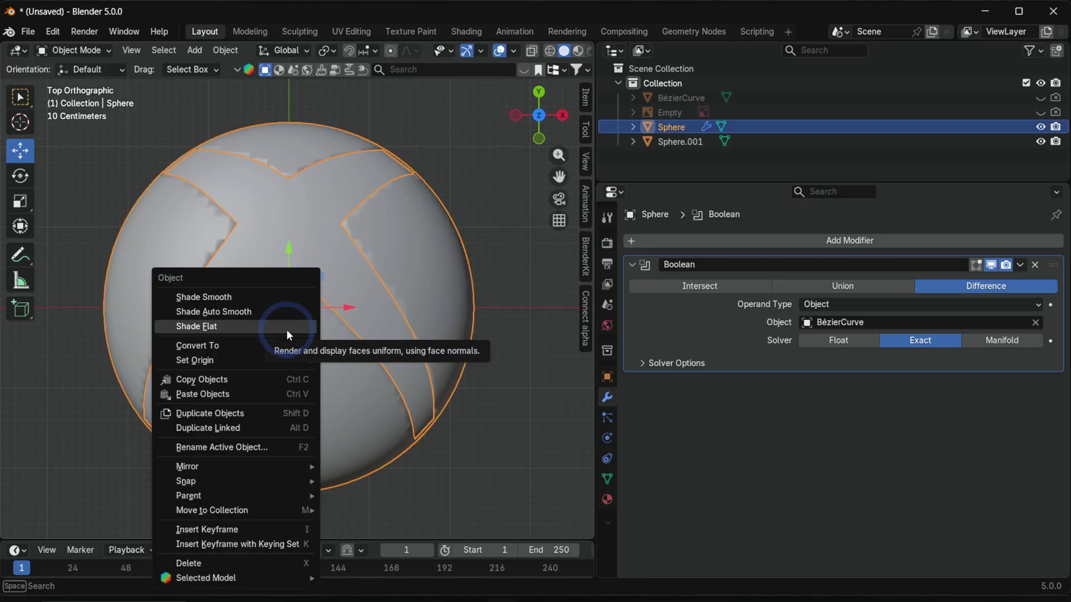
click(281, 314)
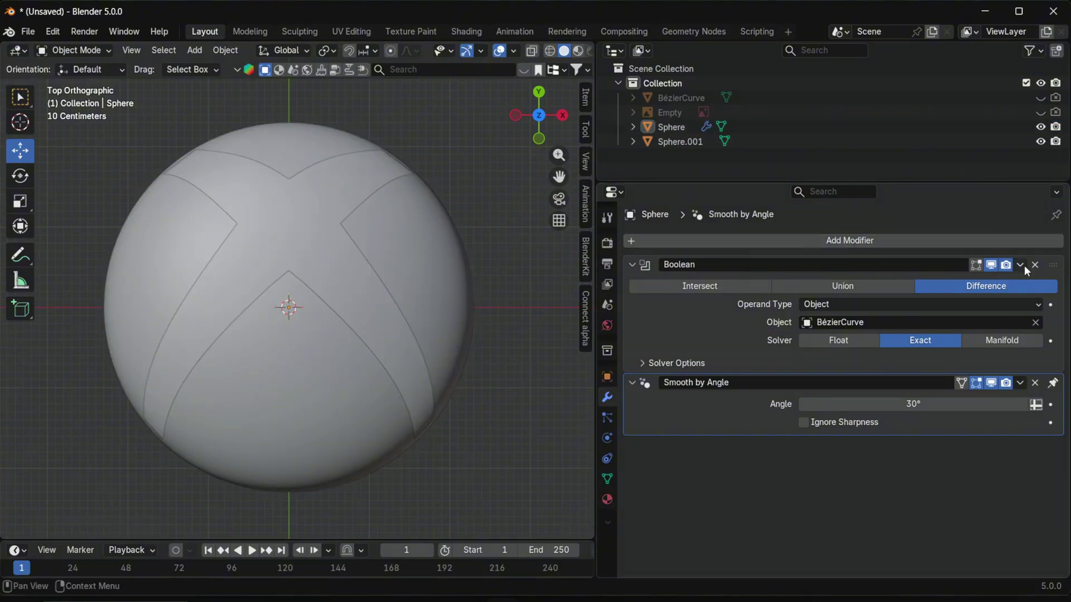
click(1020, 265)
click(1003, 279)
click(1019, 264)
click(1002, 281)
- Add a Remesh modifier with 0.01 m voxel size and Smooth Shading enabled
click(662, 243)
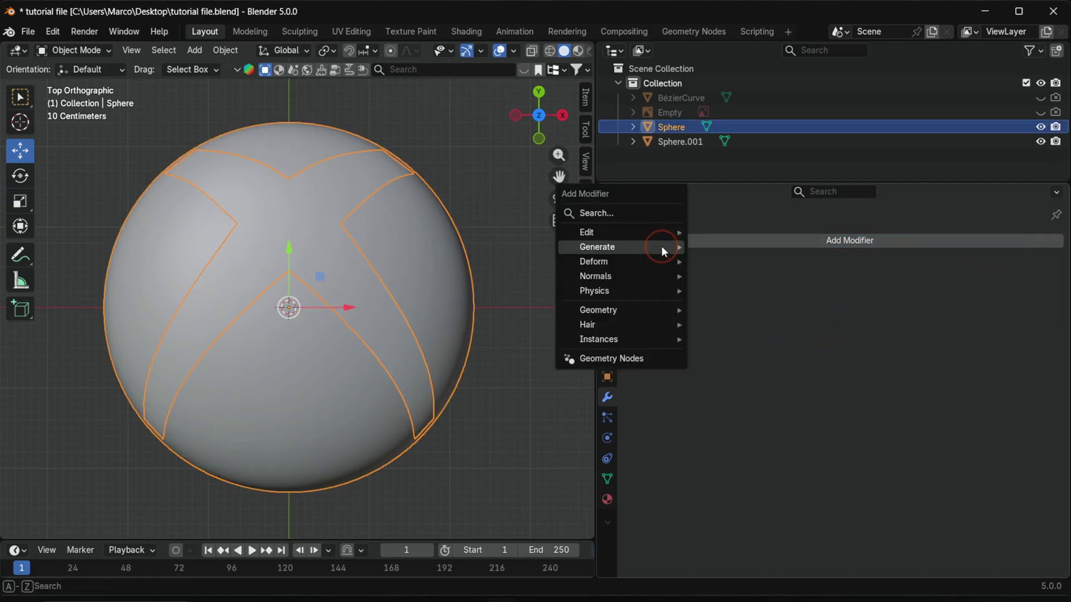
mouse_move(662, 246)
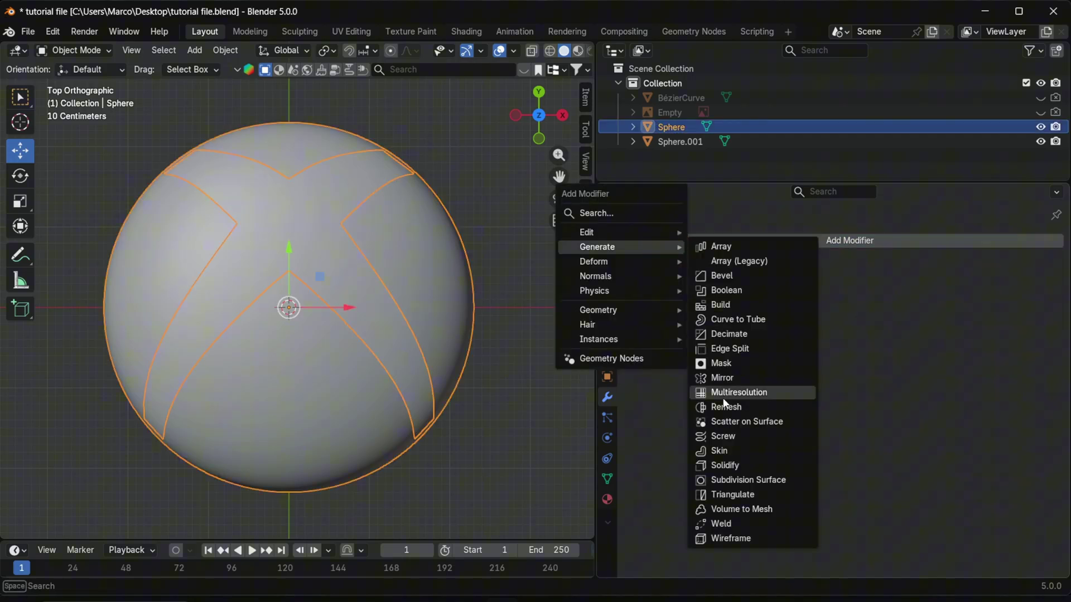
click(725, 406)
click(872, 302)
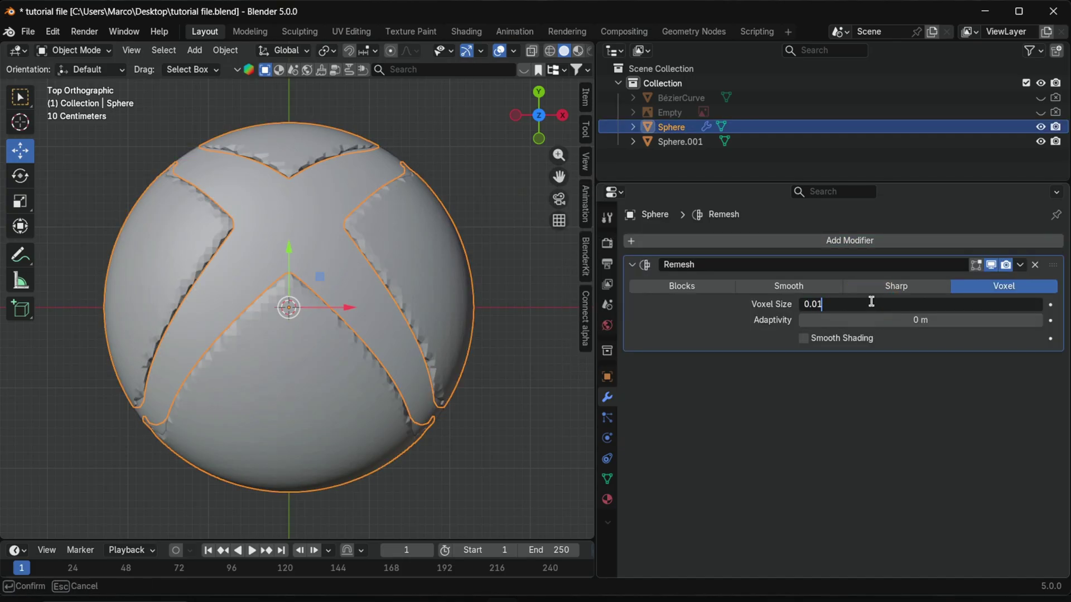
key(Return)
click(804, 339)
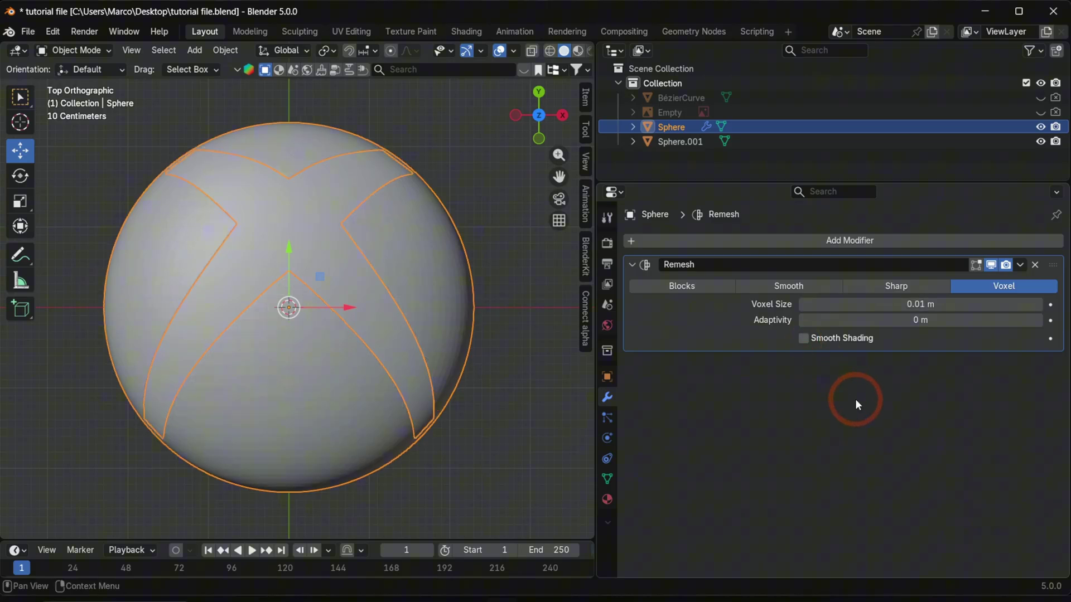
click(1020, 264)
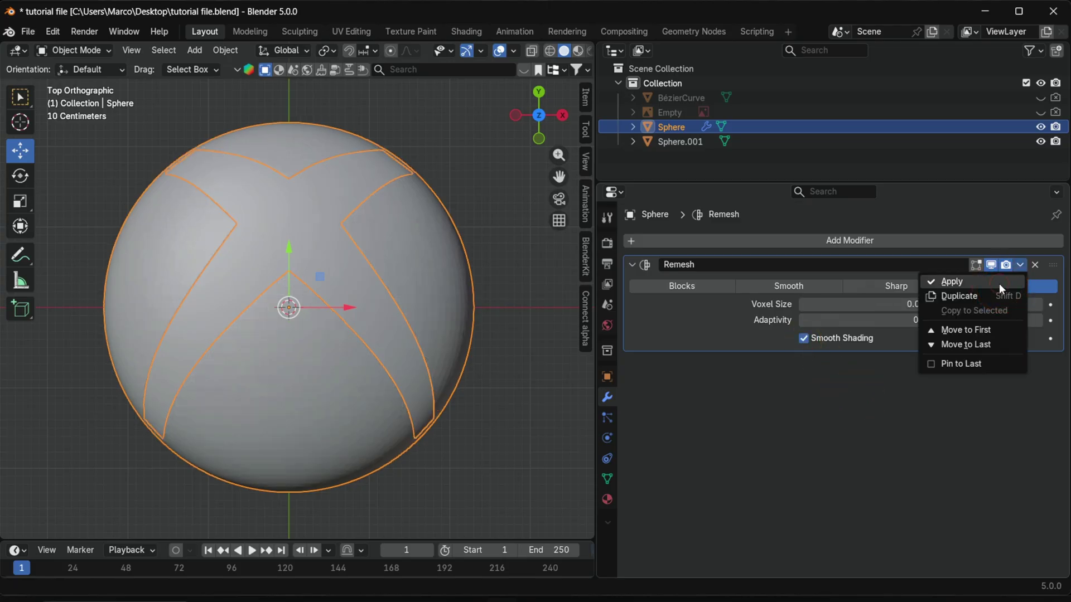
- Apply the Remesh and switch the sphere to Sculpt Mode
click(999, 284)
click(75, 50)
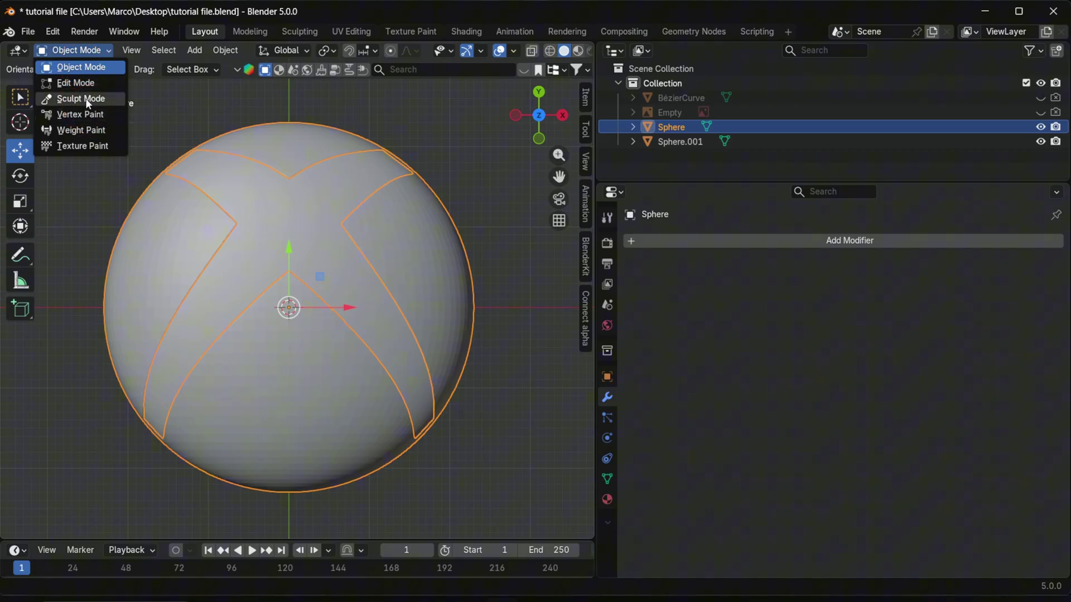
click(81, 99)
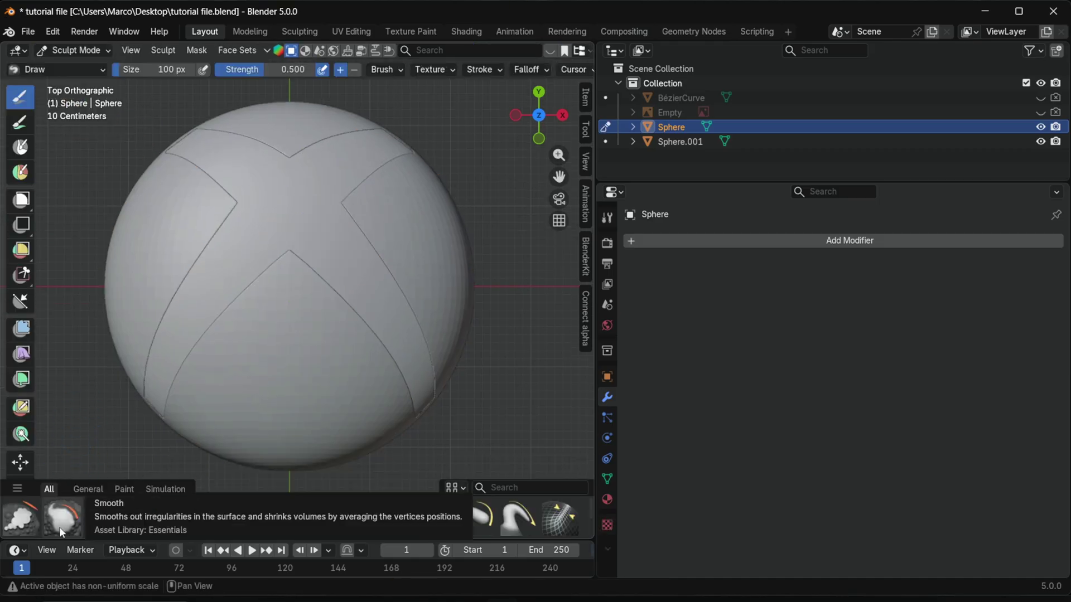
- Set up the Smooth brush with larger size, full strength, and Y-axis mirroring
click(61, 517)
drag(151, 69, 173, 69)
drag(272, 69, 313, 70)
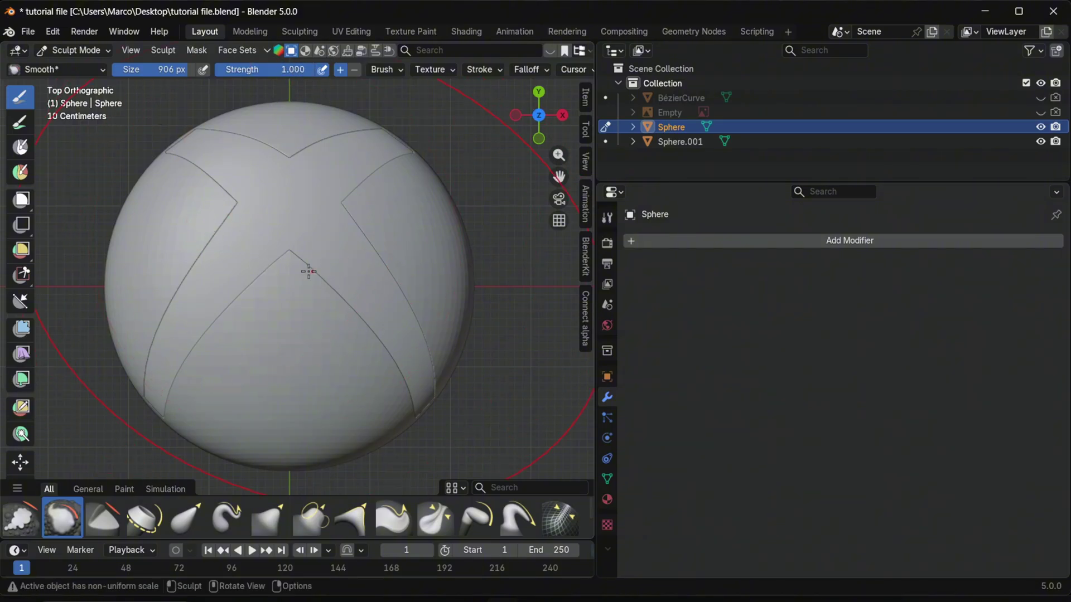
drag(595, 120, 607, 89)
click(650, 69)
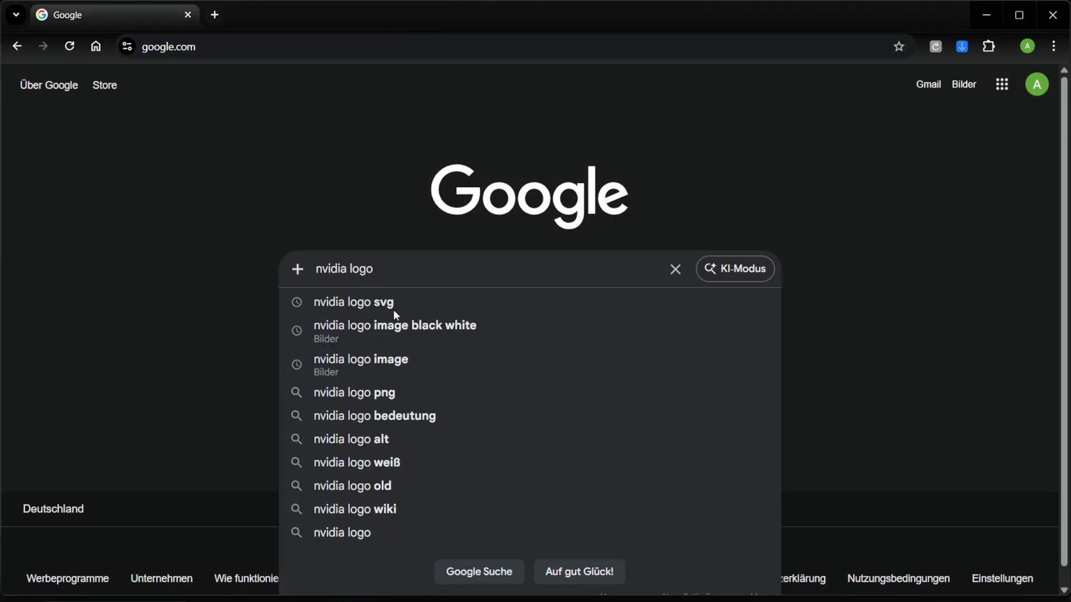
- Search Google Images for 'nvidia logo image black white' and preview the first logo
click(387, 327)
click(522, 293)
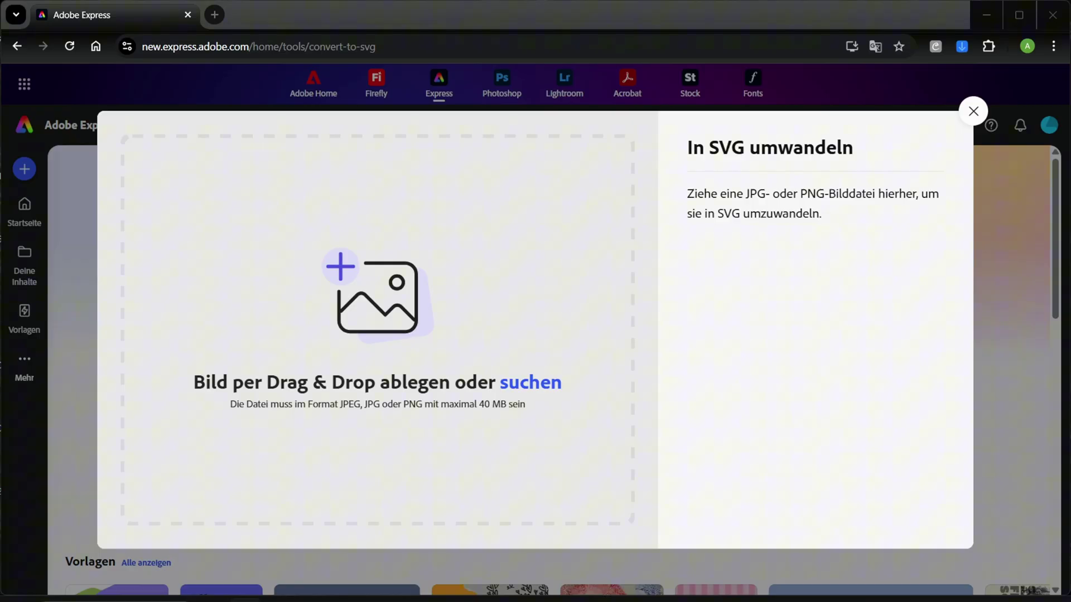
- Drop the NVIDIA logo into Adobe Express's Convert to SVG tool and download the SVG
drag(6, 325, 478, 540)
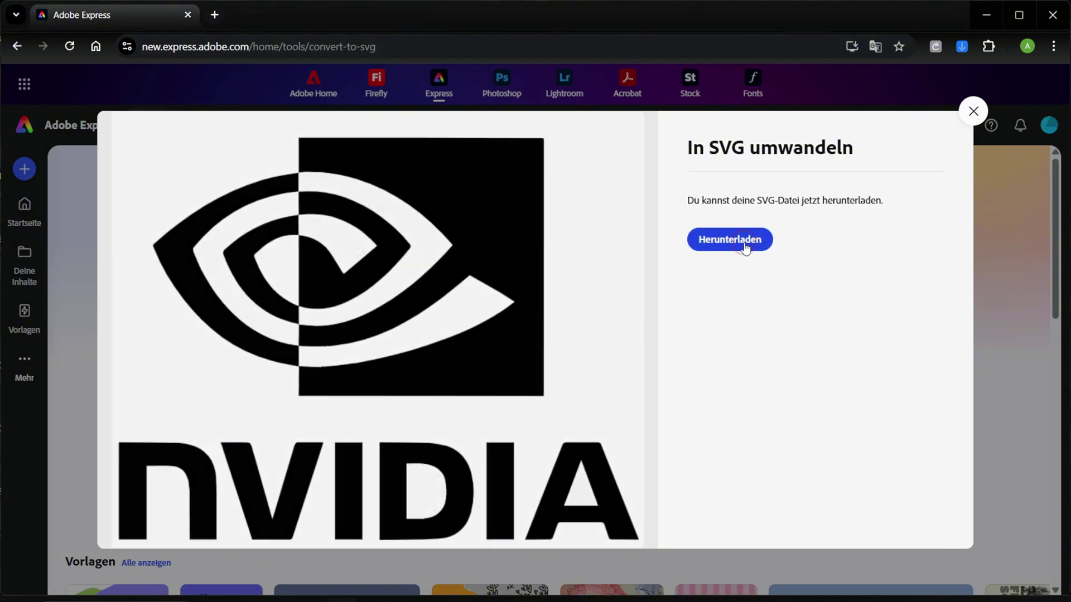
click(745, 247)
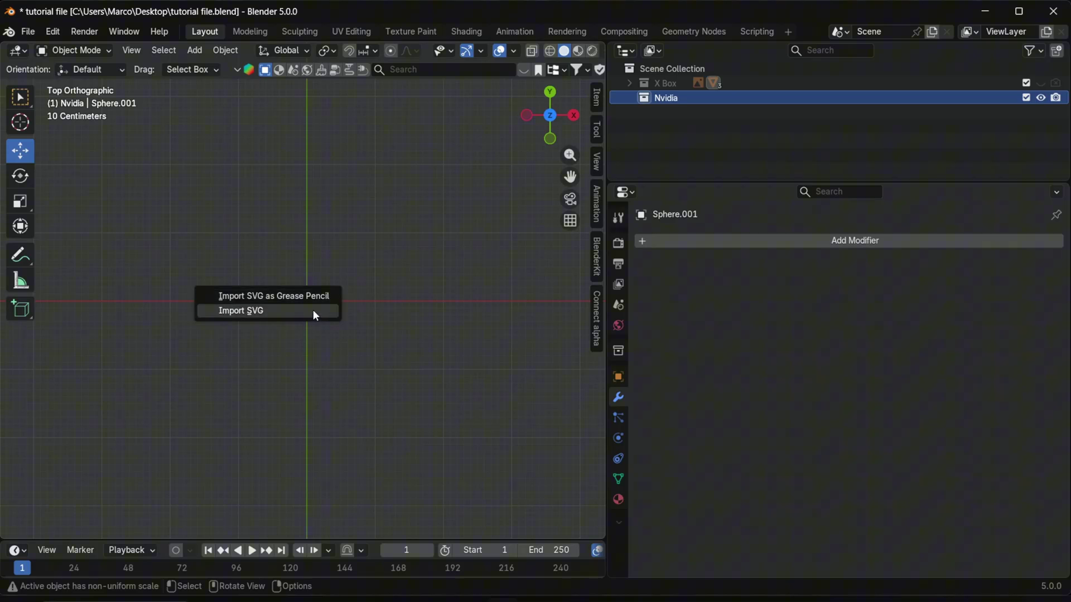
- Import the NVIDIA logo SVG and delete its lettering and background curves
click(313, 310)
key(KP_Decimal)
drag(516, 401, 277, 476)
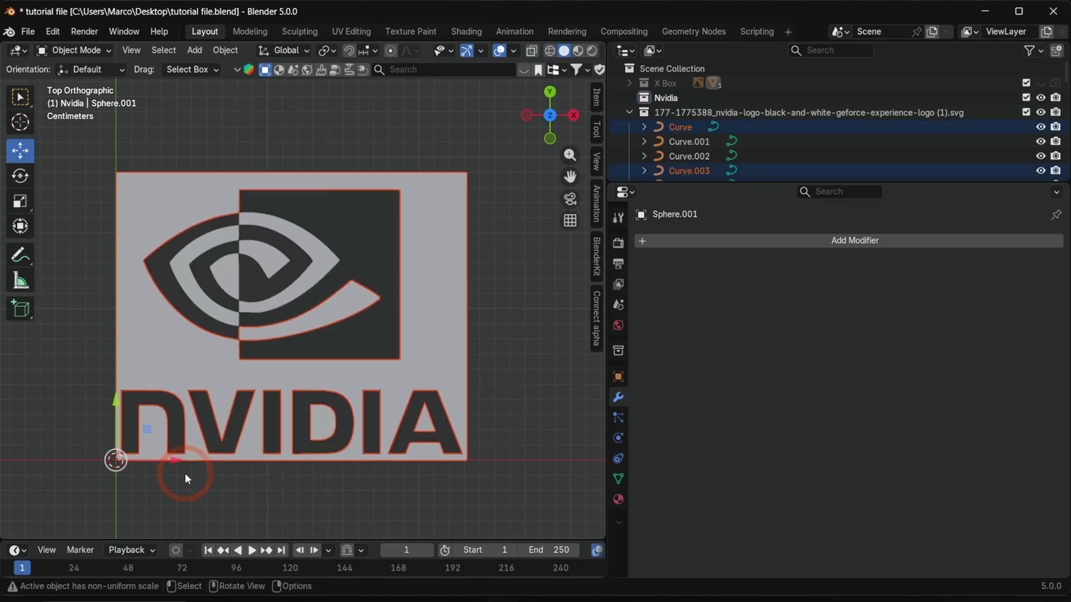
key(Delete)
- Join the remaining eye-emblem curves into single pieces, starting with the left arc
click(335, 386)
key(a)
scroll(296, 269, up, 1)
right_click(296, 269)
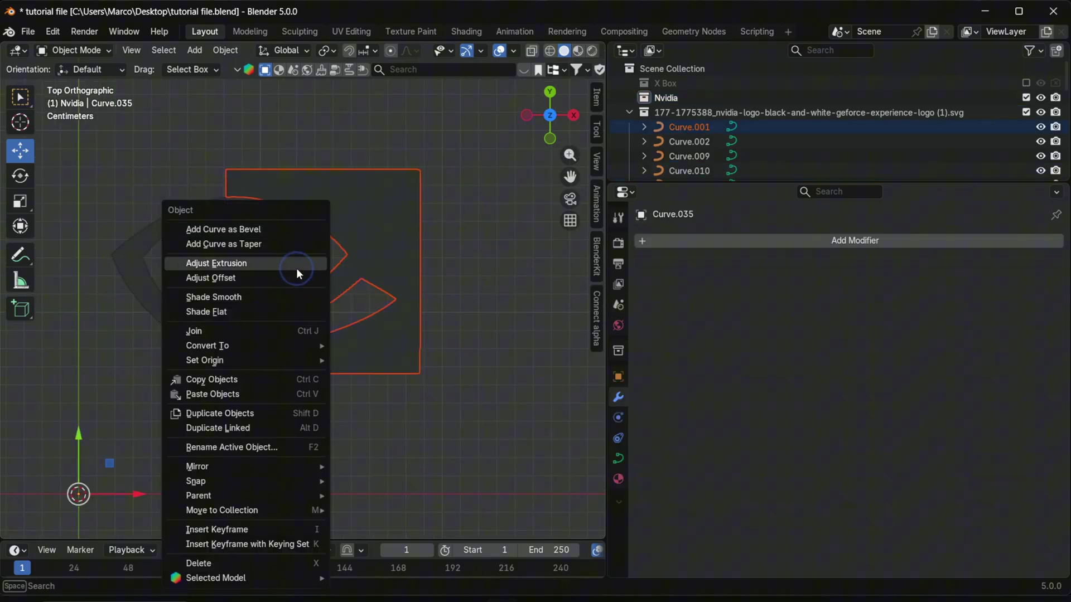
click(268, 329)
click(148, 307)
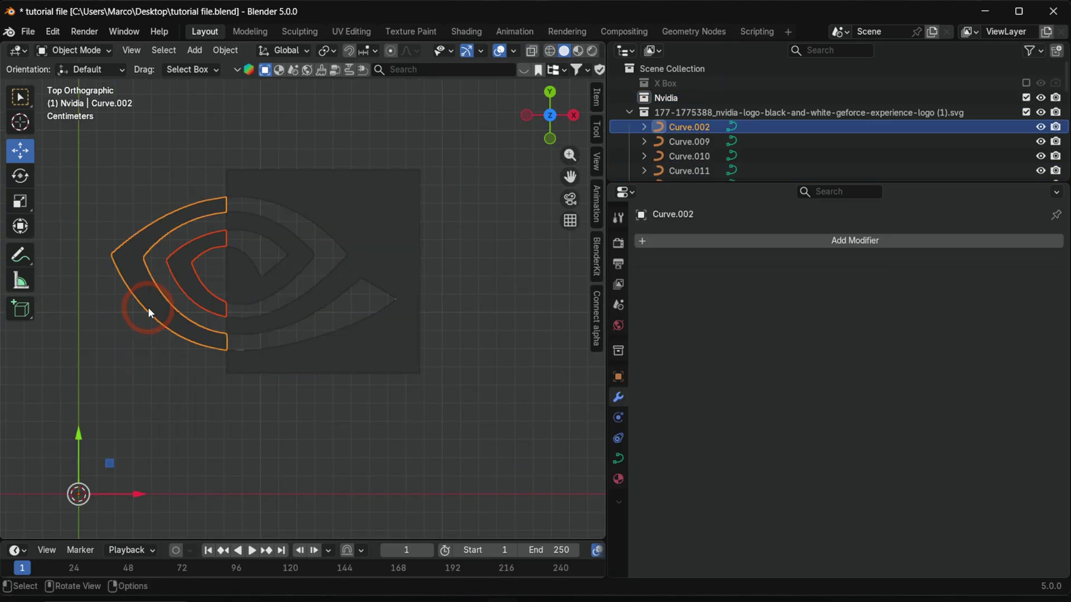
right_click(149, 306)
- Join the left arc and give both emblem pieces a 0.005 m extrusion
click(148, 308)
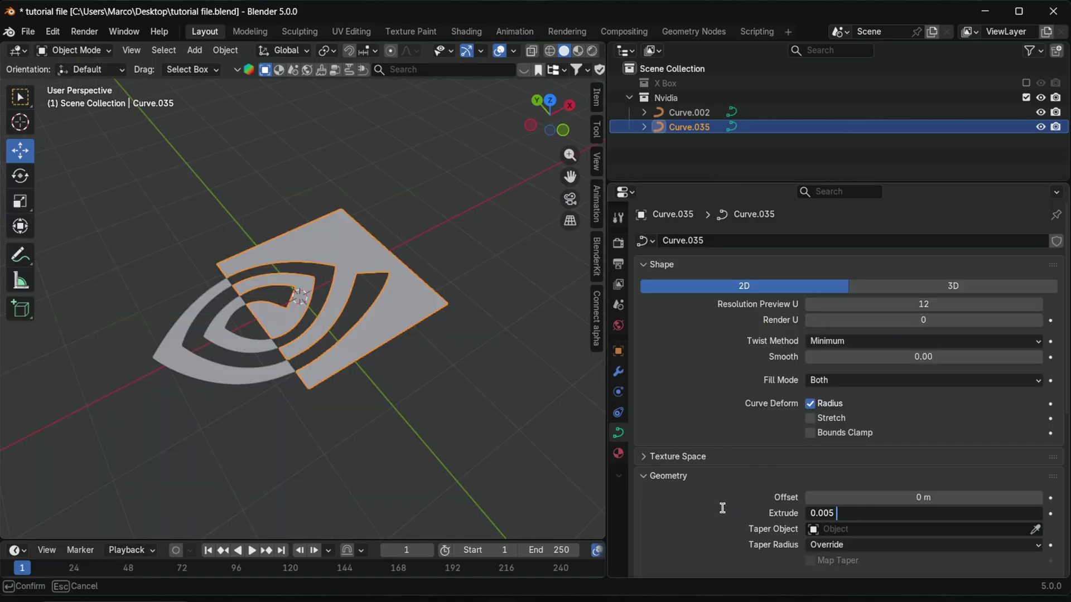
click(692, 504)
click(225, 380)
click(861, 509)
text(0.005)
key(Return)
- From the top view, convert both NVIDIA emblem curves to meshes
key(KP_7)
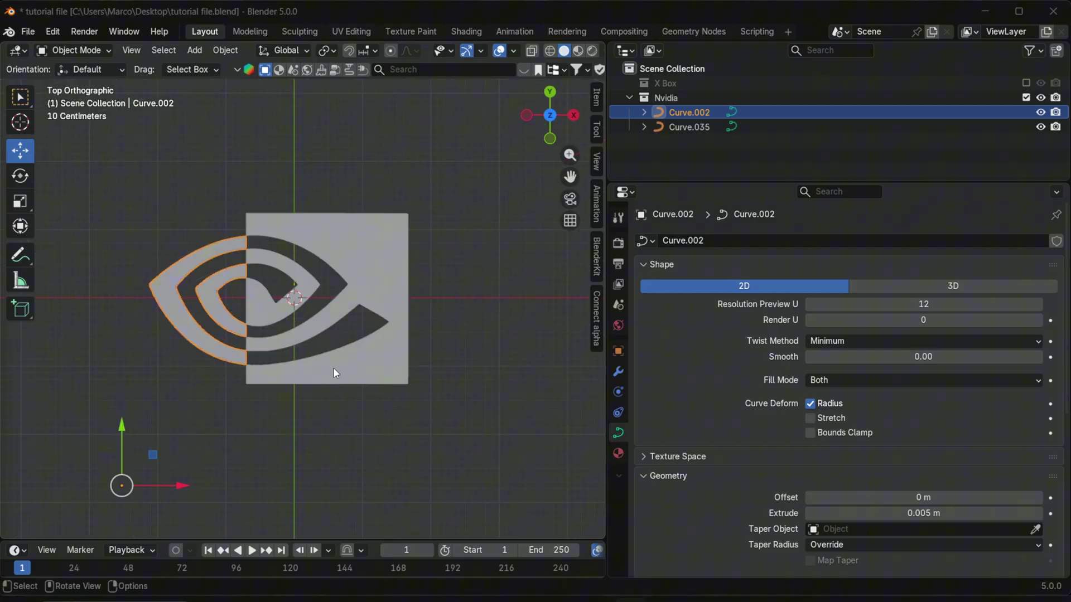
drag(442, 167, 132, 429)
right_click(239, 238)
mouse_move(238, 237)
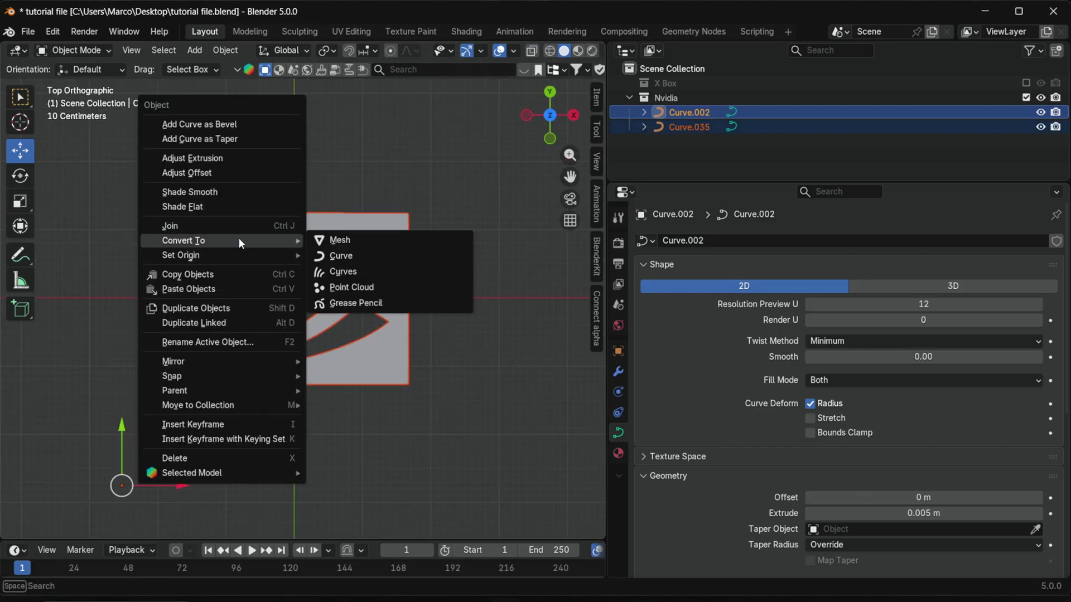
click(328, 236)
- Add and apply a Remesh modifier with 0.0002 voxel size, then enter Sculpt Mode
click(618, 371)
click(696, 243)
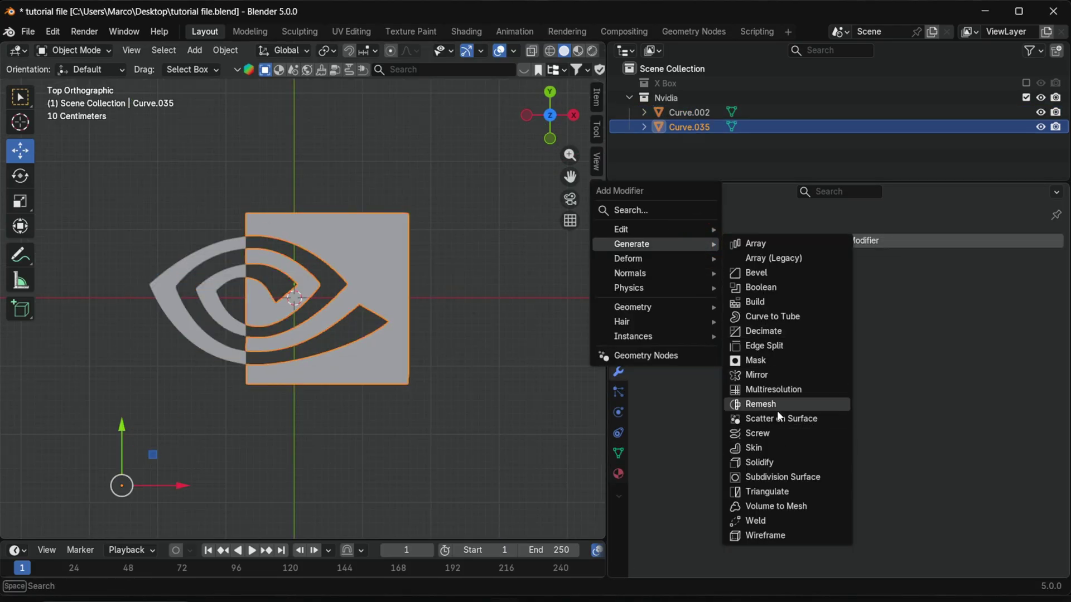
click(774, 404)
key(ctrl+s)
double_click(862, 304)
text(0.0002)
key(Return)
click(1020, 264)
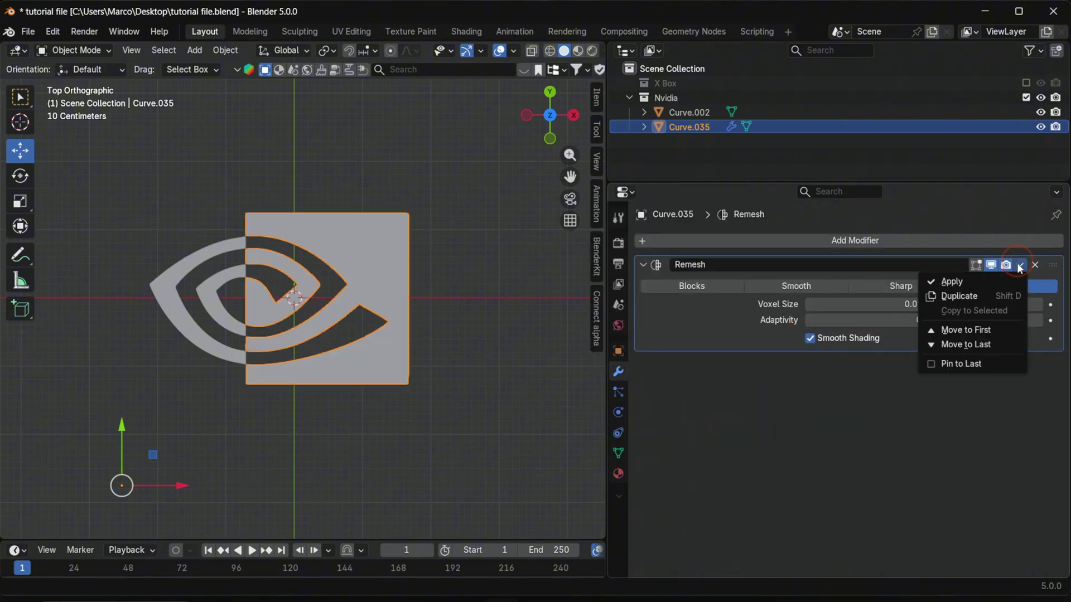
click(1002, 280)
key(ctrl+Tab)
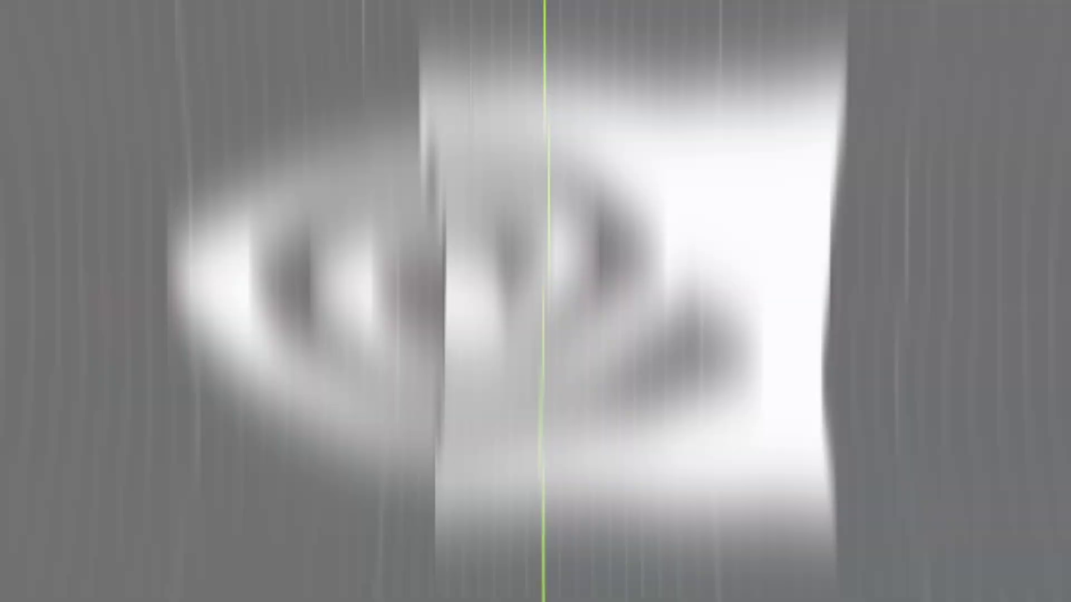
scroll(282, 198, up, 1)
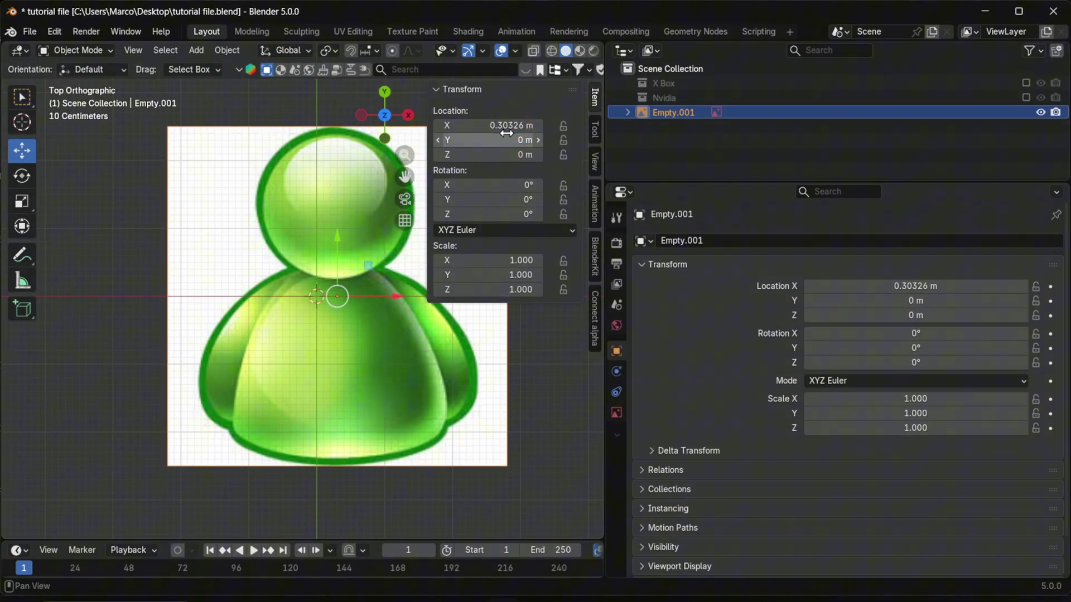
- Set the person-icon reference image's location to 0 so it sits at the origin
click(505, 125)
text(0)
key(Return)
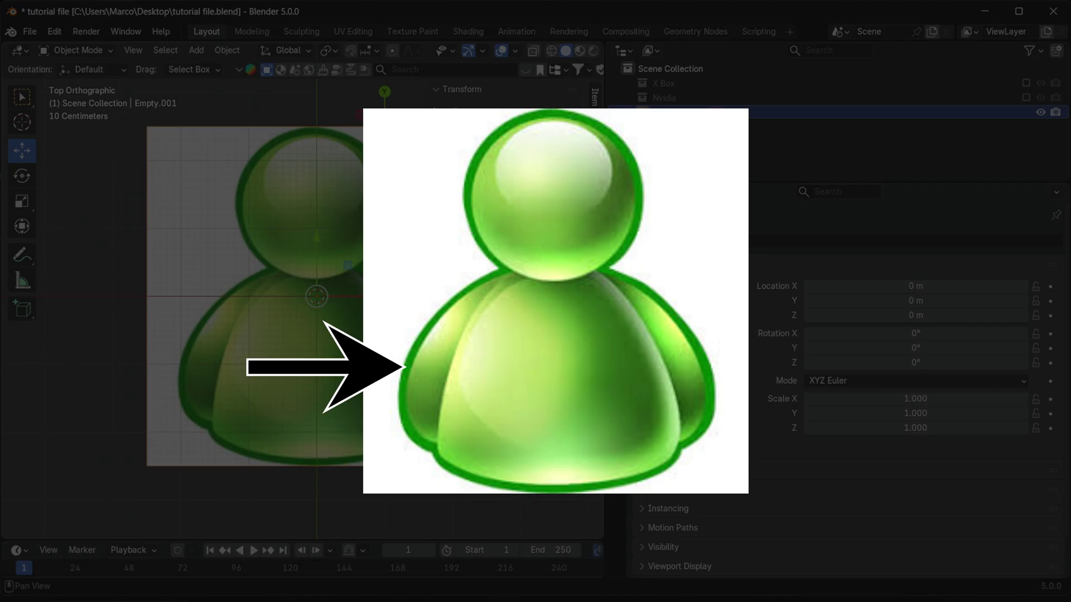
- Add a Bézier curve and delete all of its default points in Edit Mode
click(196, 50)
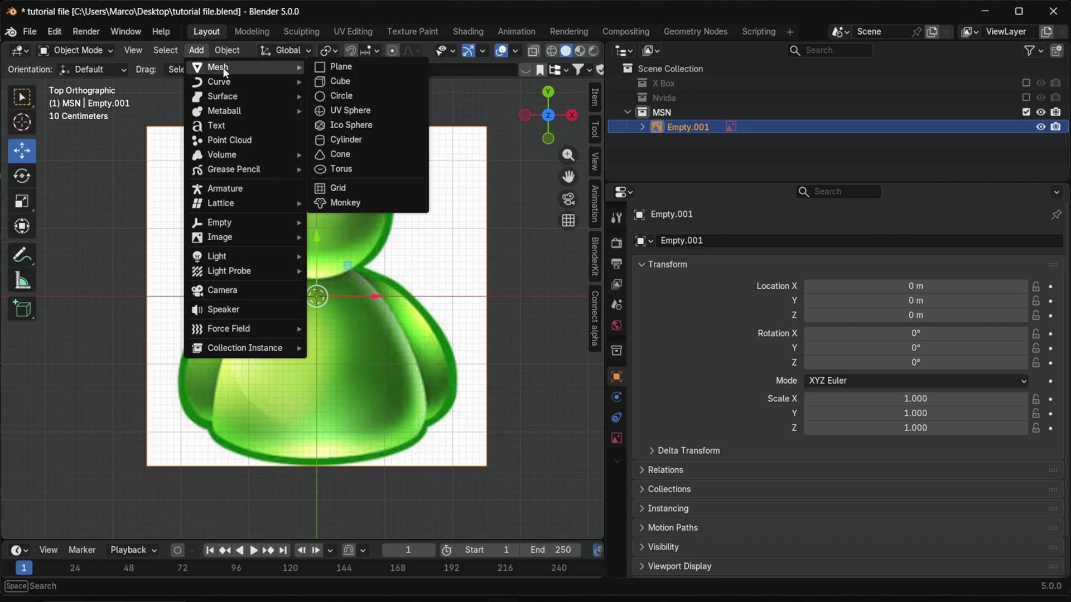
mouse_move(246, 81)
click(342, 81)
click(78, 50)
click(72, 85)
key(x)
click(288, 233)
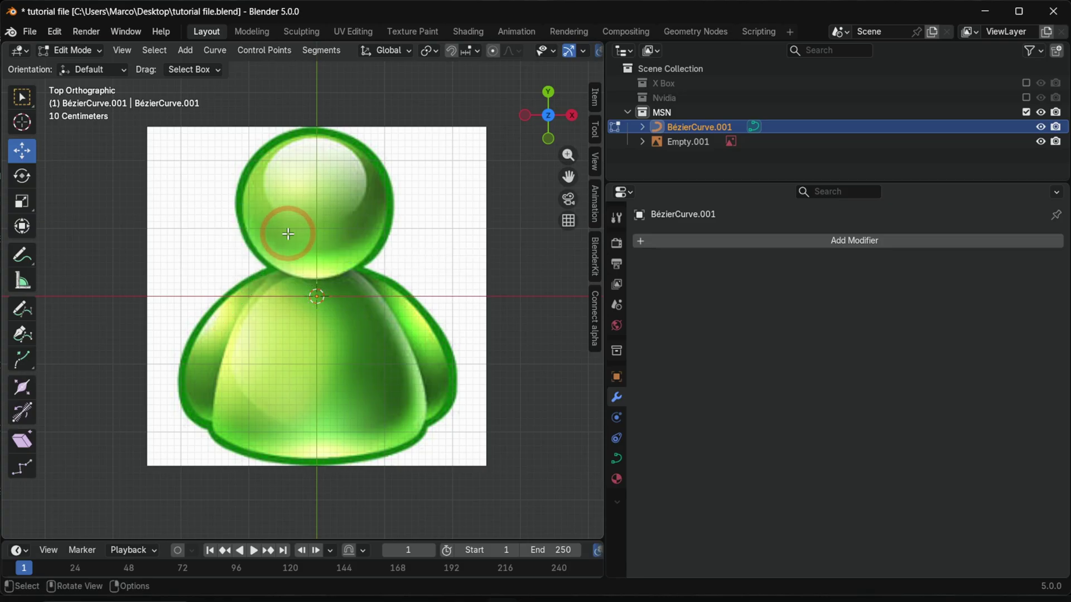
- Draw with the Curve Pen from the figure's base to the head top, bending along the head
click(22, 333)
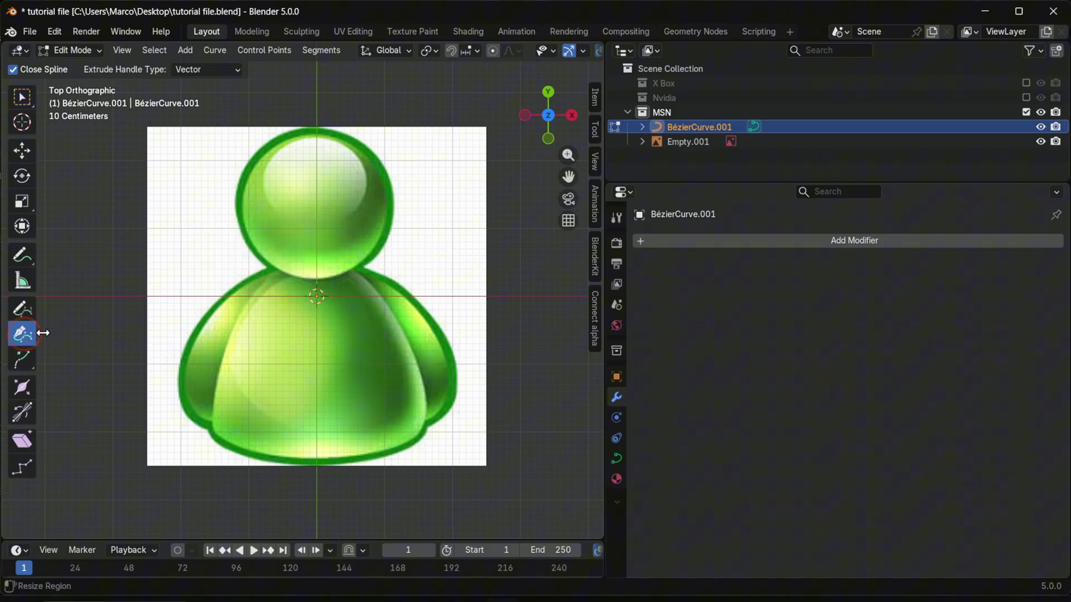
click(316, 462)
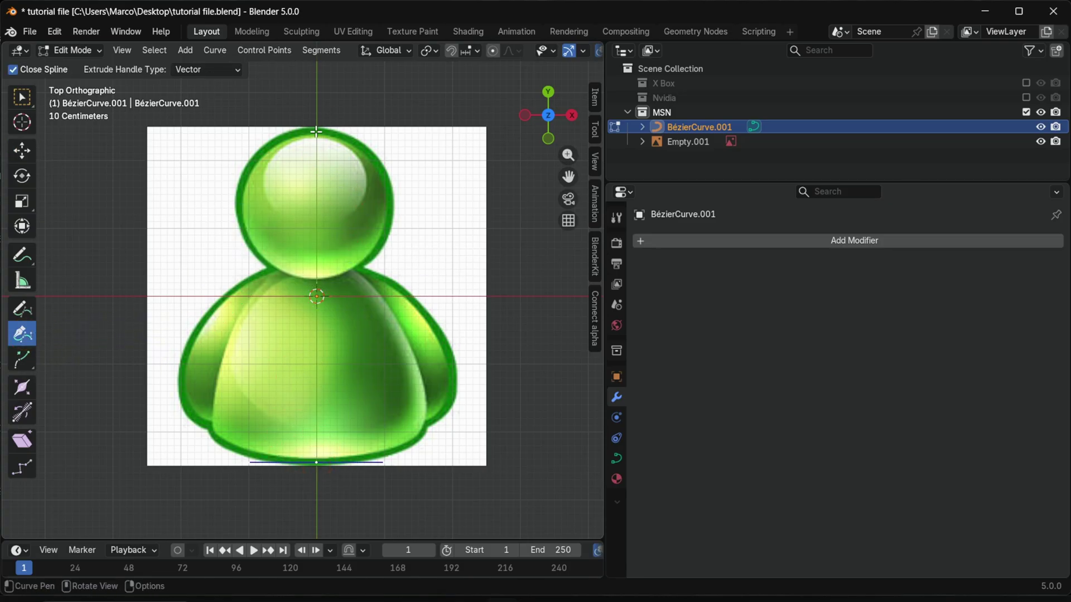
drag(316, 128, 427, 424)
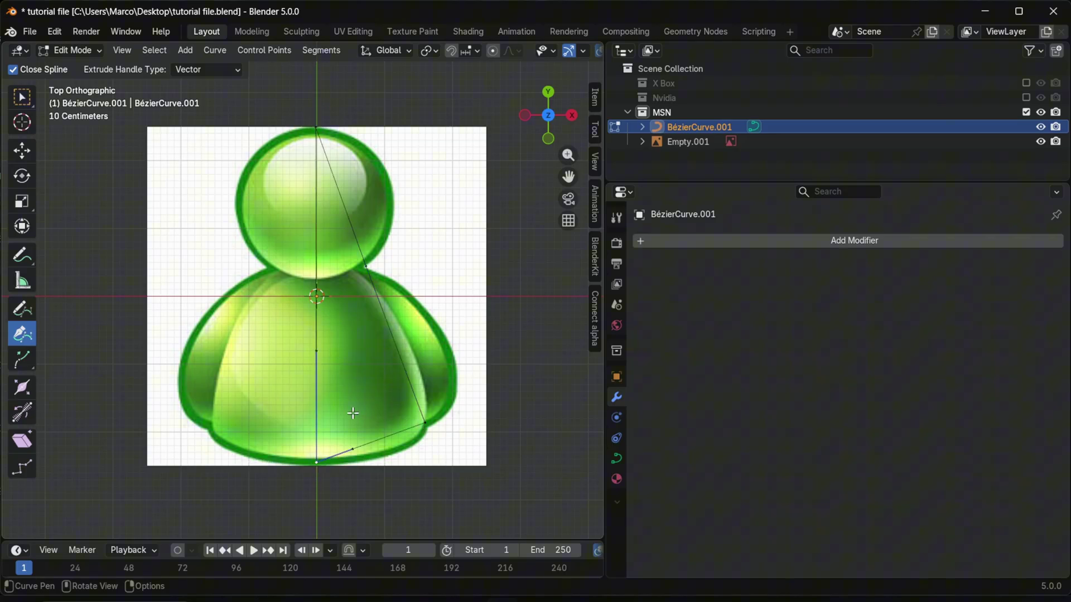
drag(353, 413, 403, 318)
key(shift+space)
- Add a Screw modifier revolving around the Y axis with a 0.1 m merge distance
key(g)
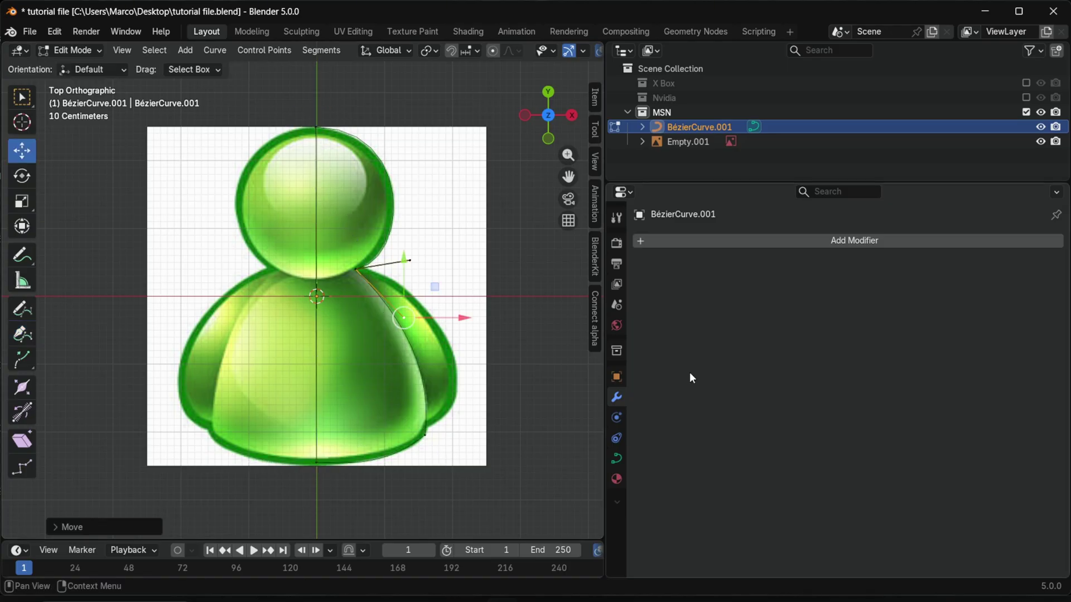
click(676, 241)
click(759, 389)
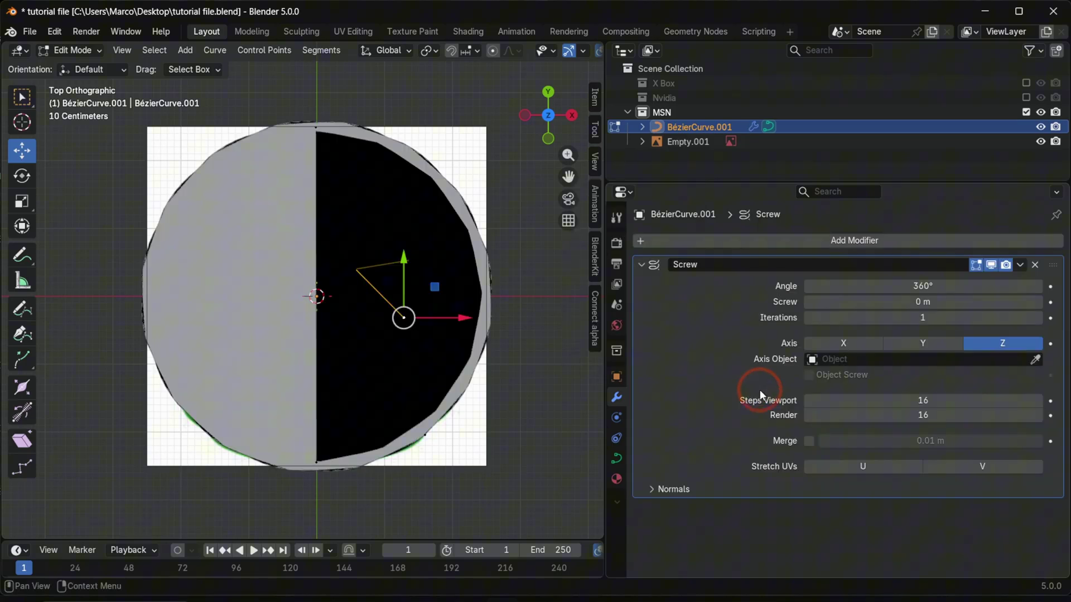
click(922, 342)
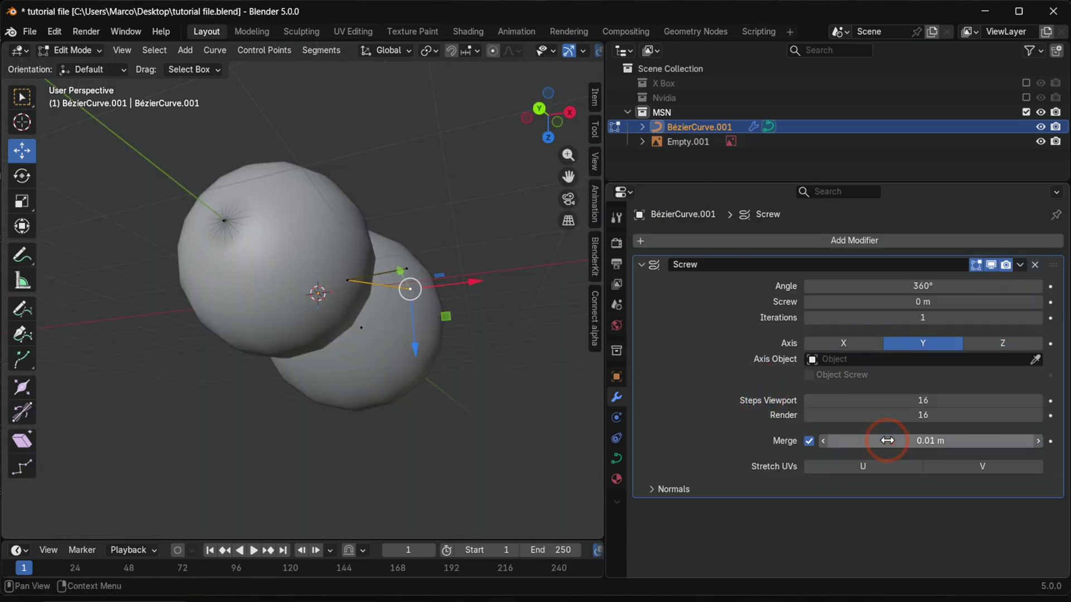
click(887, 441)
text(0)
key(Return)
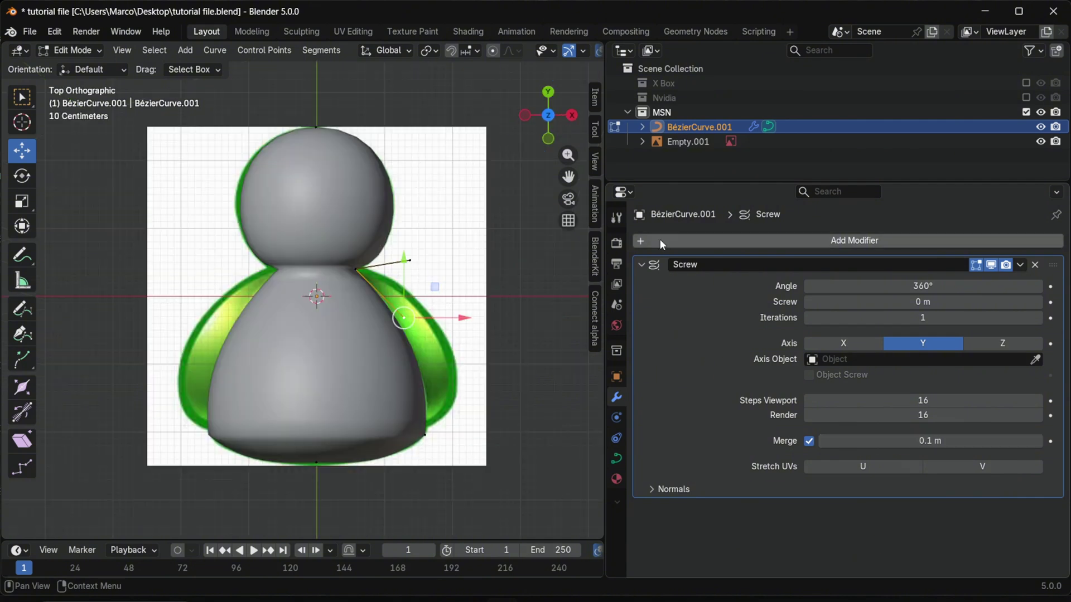
- Add a Subdivision Surface modifier with render level 4
click(660, 239)
mouse_move(659, 240)
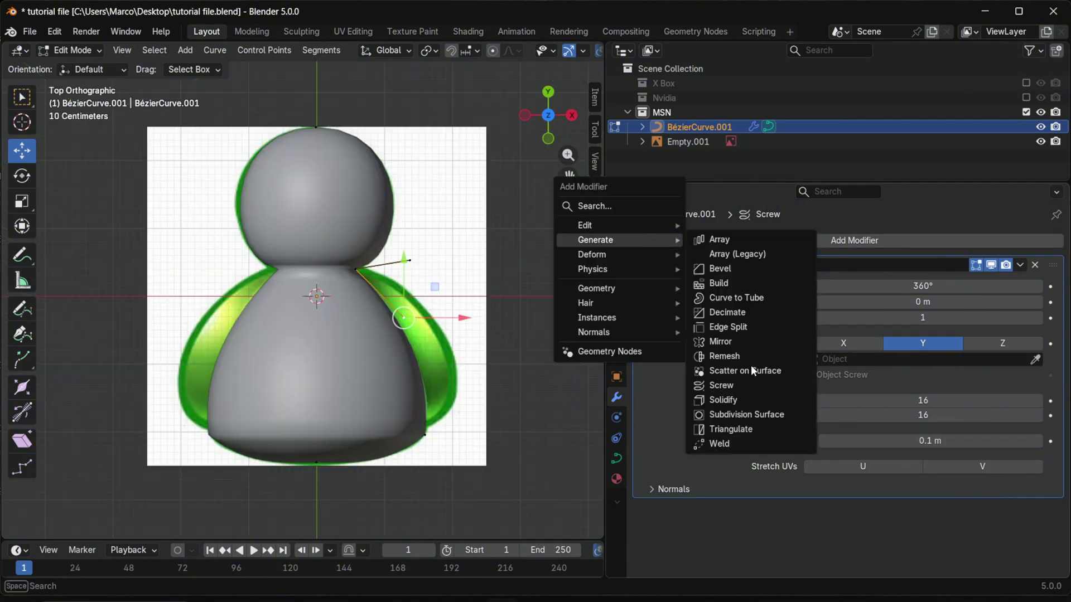
click(751, 415)
ctrl+click(887, 578)
double_click(929, 337)
key(Return)
- In Object Mode, add a UV sphere and position it as the figure's arm
click(68, 49)
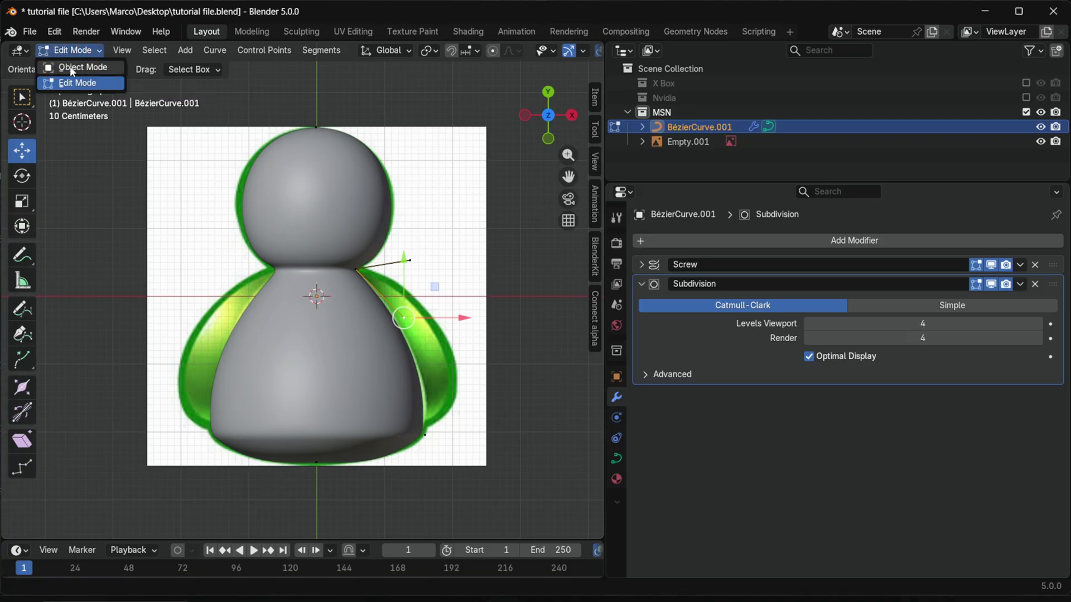
click(69, 66)
click(196, 49)
mouse_move(223, 67)
click(389, 112)
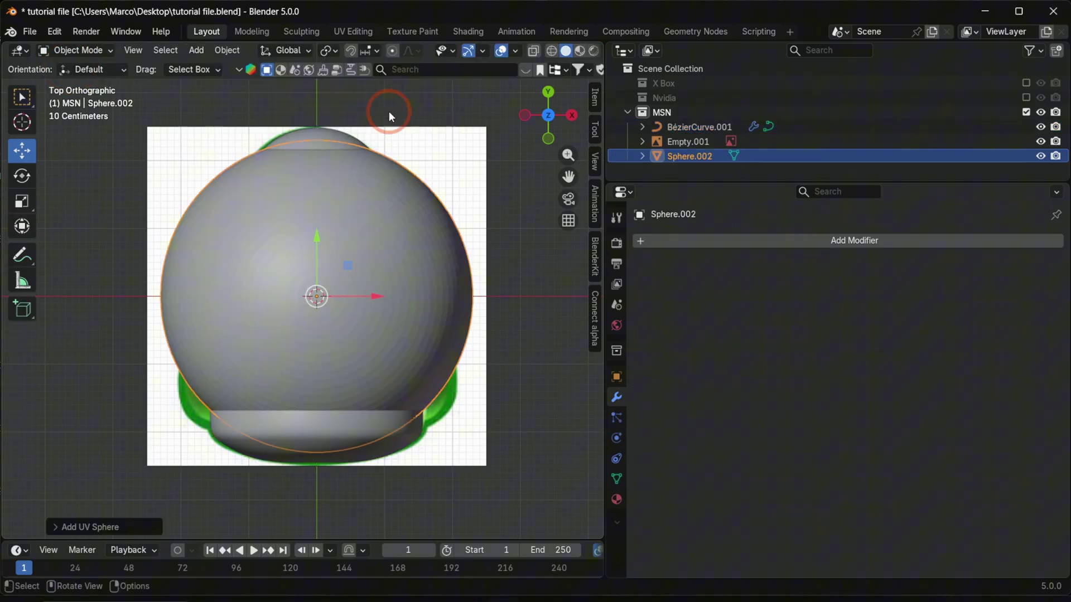
key(n)
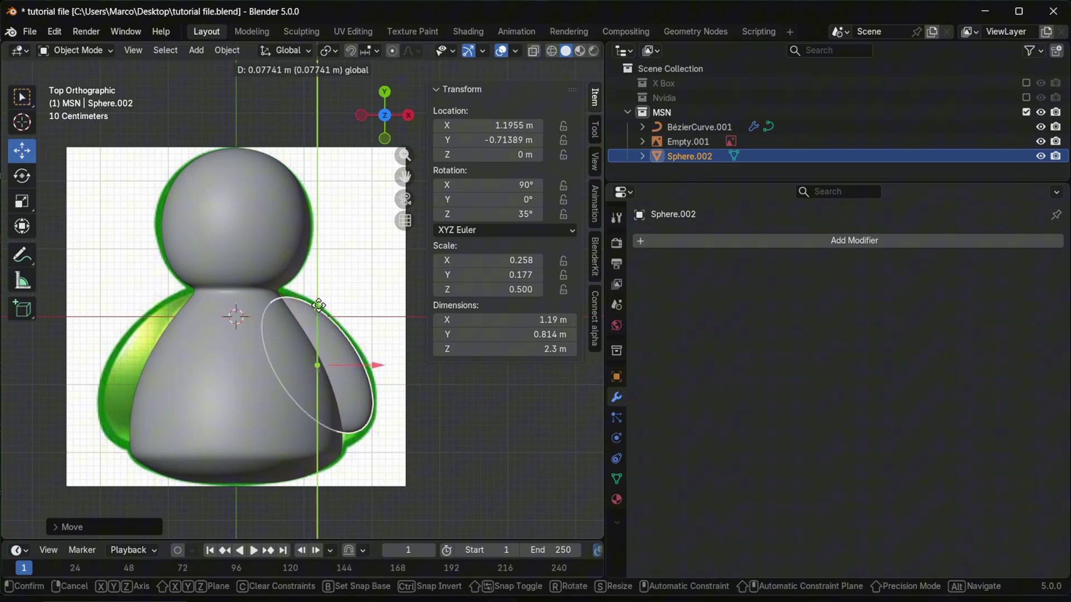
click(318, 305)
key(n)
- Add a Mirror modifier to the arm using BézierCurve.001 as the mirror object
click(657, 239)
mouse_move(657, 240)
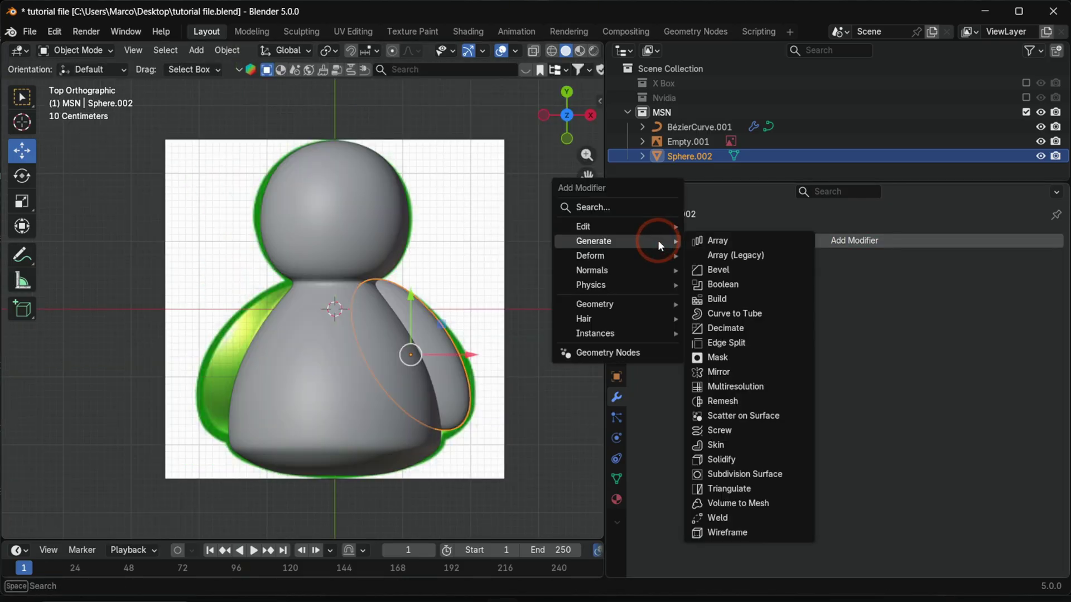
click(746, 369)
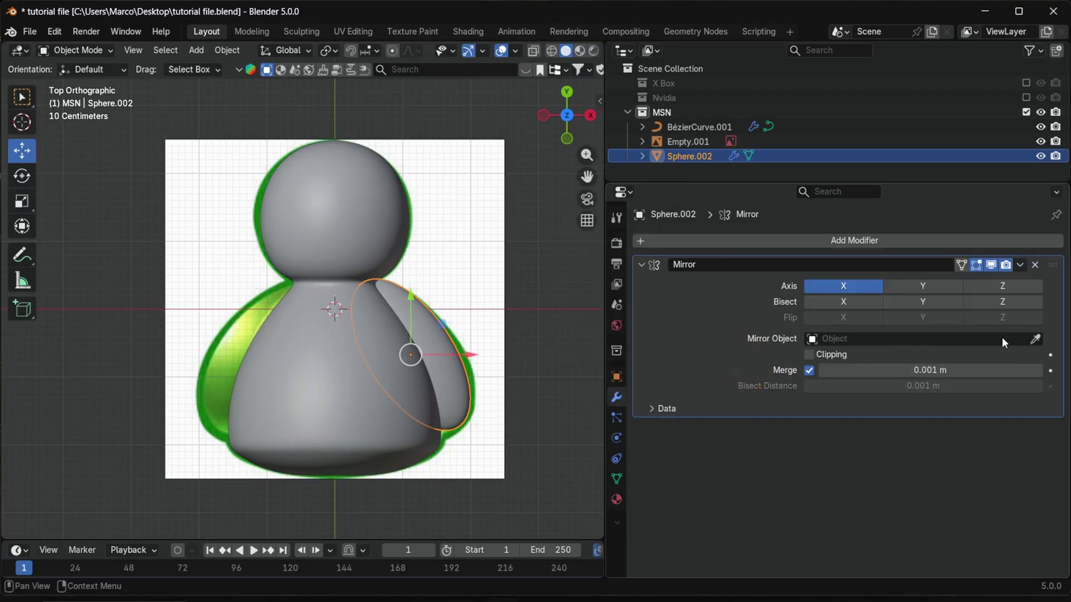
click(1035, 339)
click(323, 349)
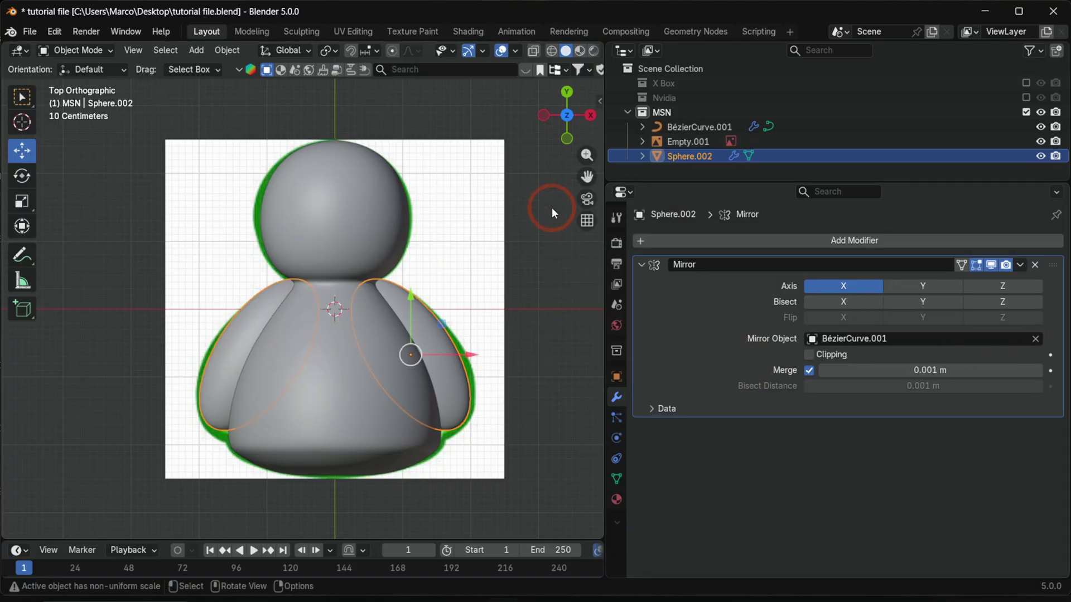
- Add Subdivision Surface to the arm with viewport and render levels of 4
key(ctrl+1)
key(n)
double_click(840, 468)
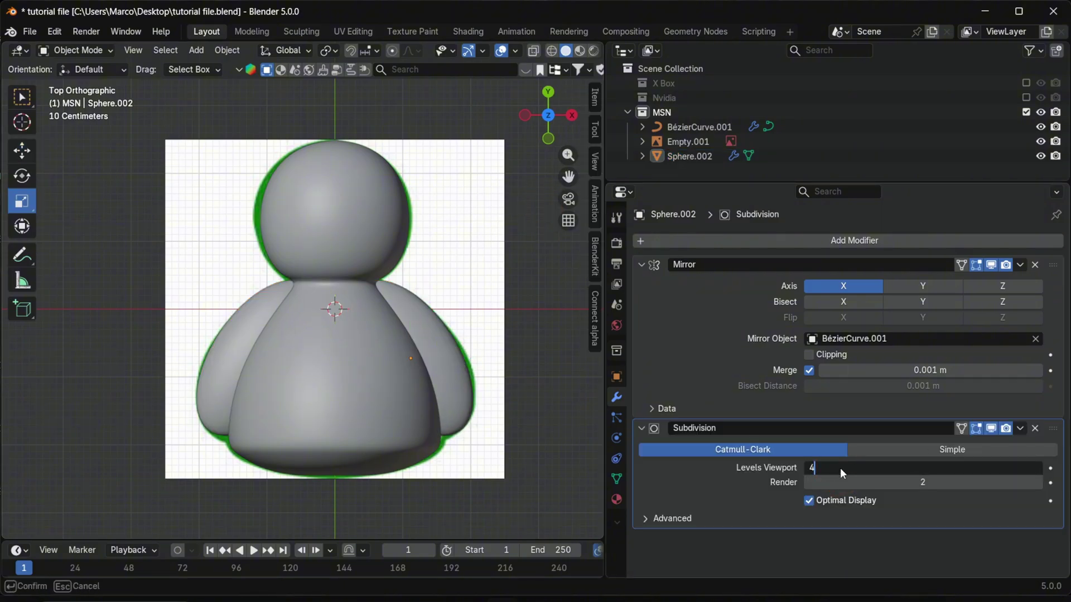
text(4)
key(Return)
double_click(870, 482)
text(4)
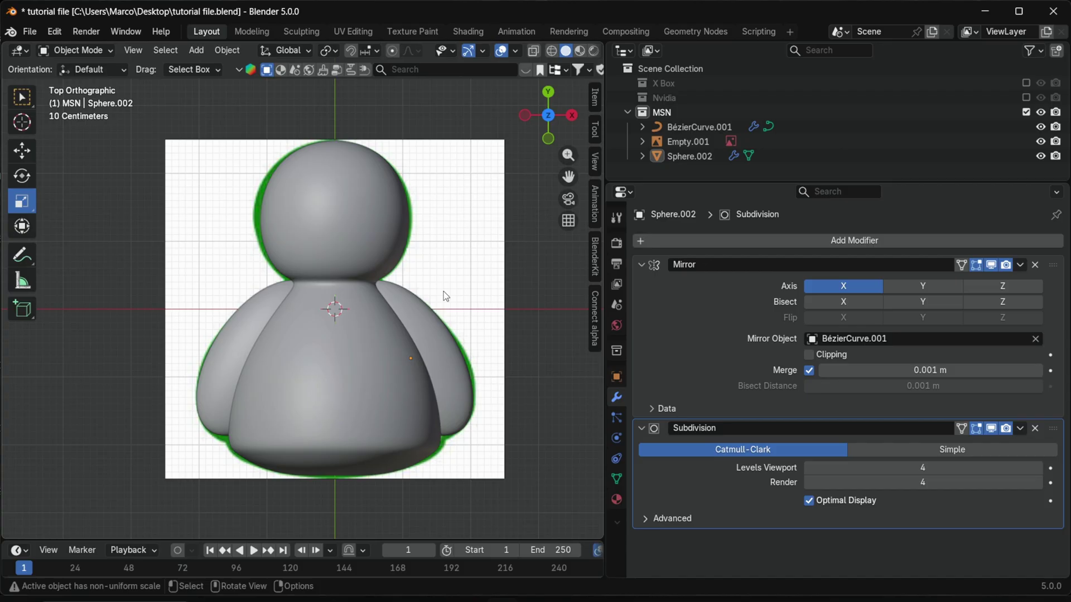
- Convert the MSN body and arms to meshes and join them into one object
key(a)
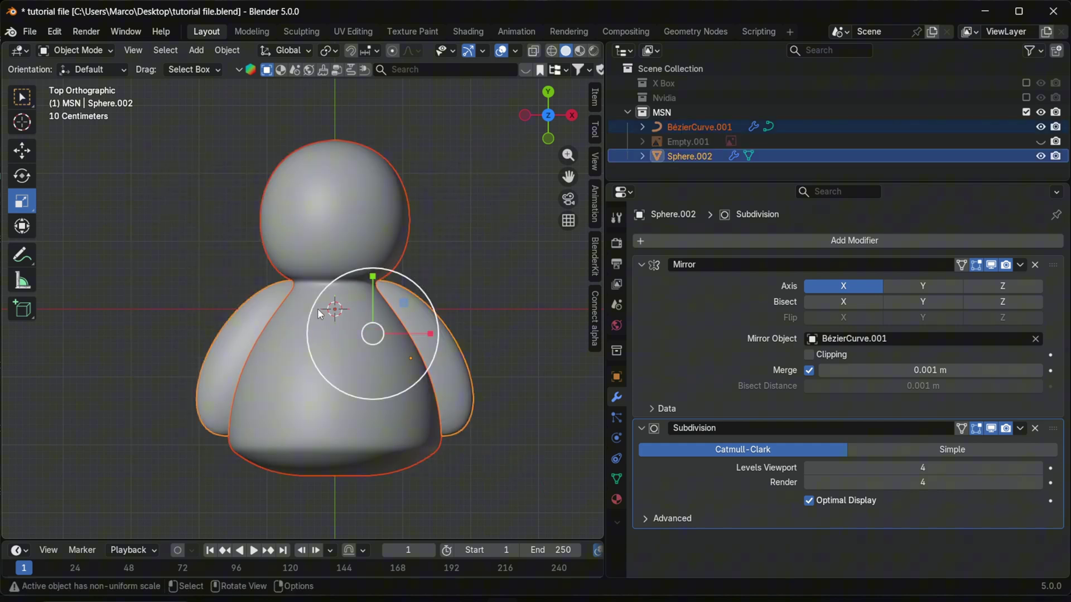
right_click(317, 309)
mouse_move(312, 346)
click(364, 343)
key(ctrl+s)
right_click(304, 311)
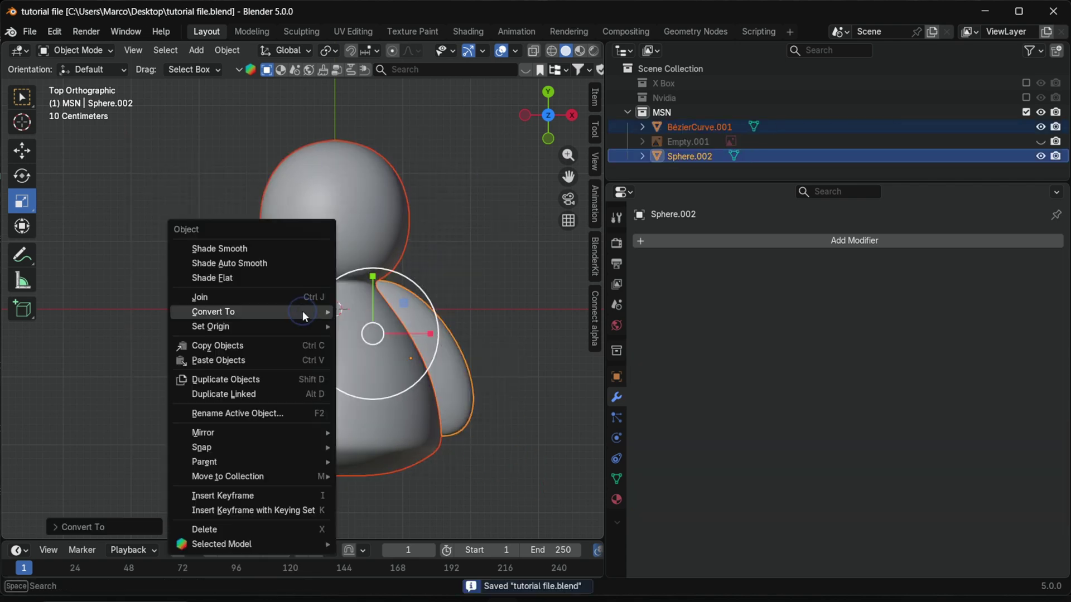
click(287, 296)
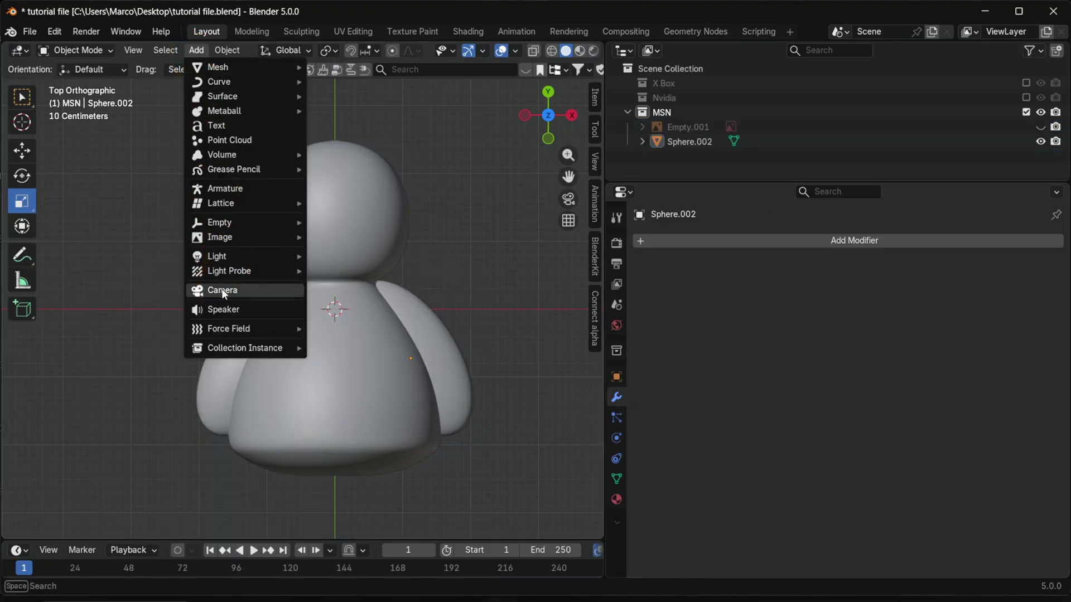
- Add a camera and set the output resolution height to 1350 px
click(222, 289)
text(350)
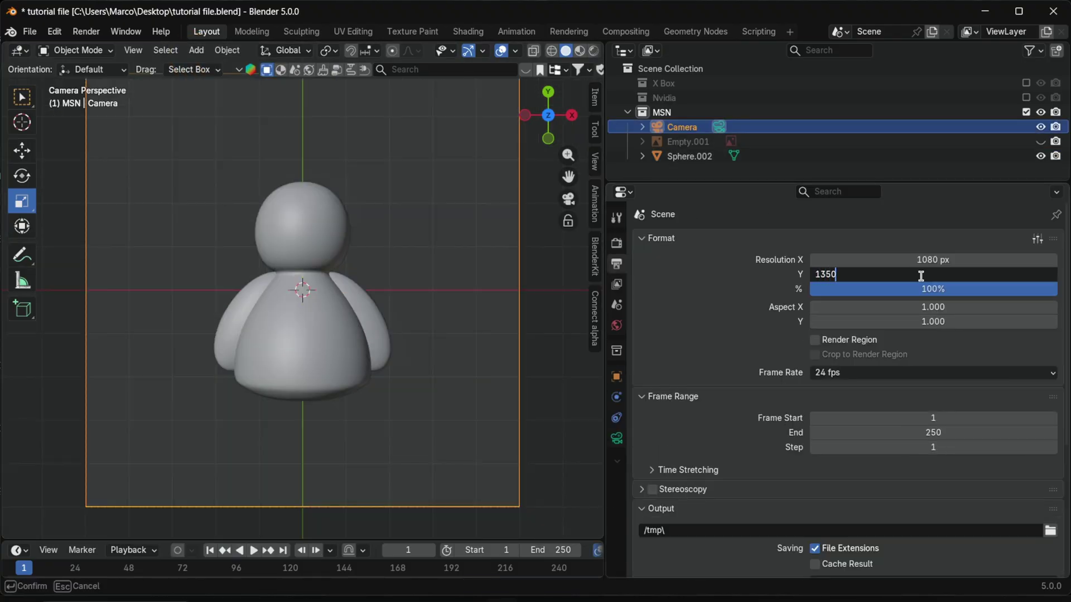
key(Return)
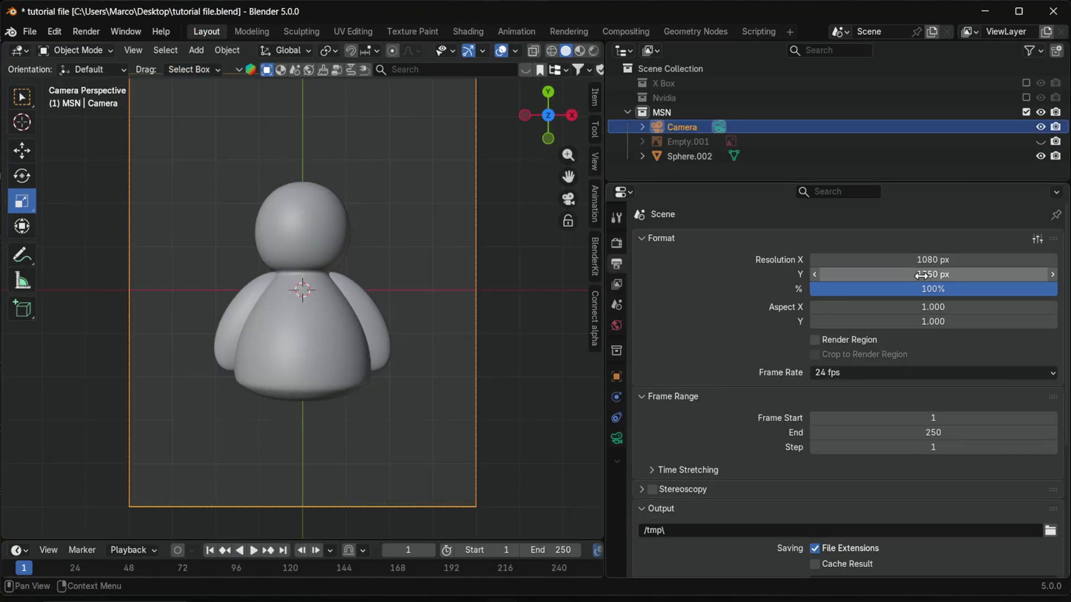
click(196, 50)
- Add a plane as the backdrop behind the figure
mouse_move(219, 67)
click(345, 68)
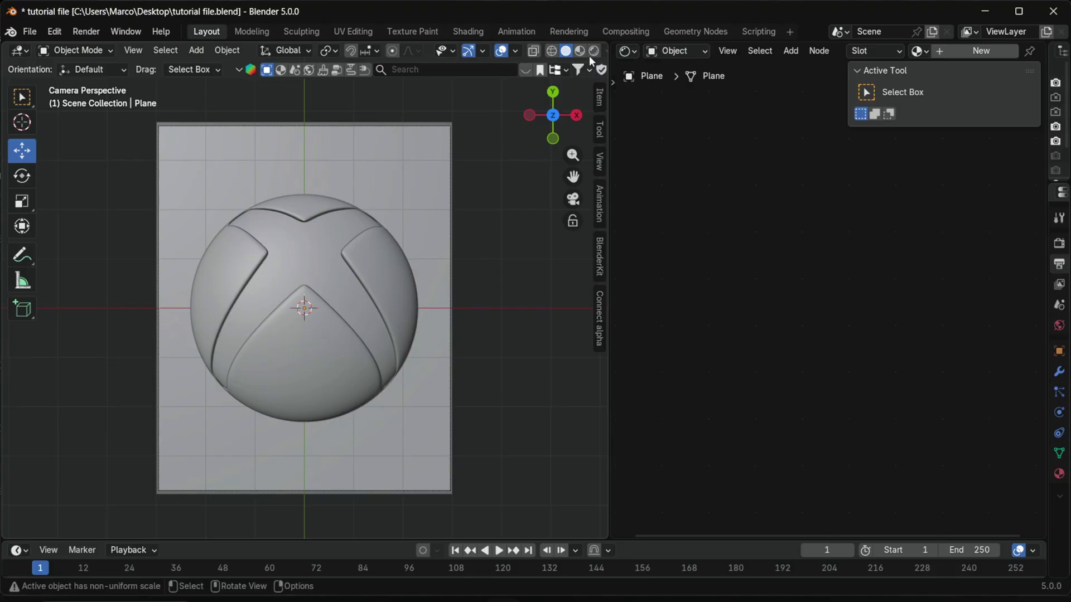
- Switch the viewport to Rendered shading to preview the scene's lighting
click(594, 50)
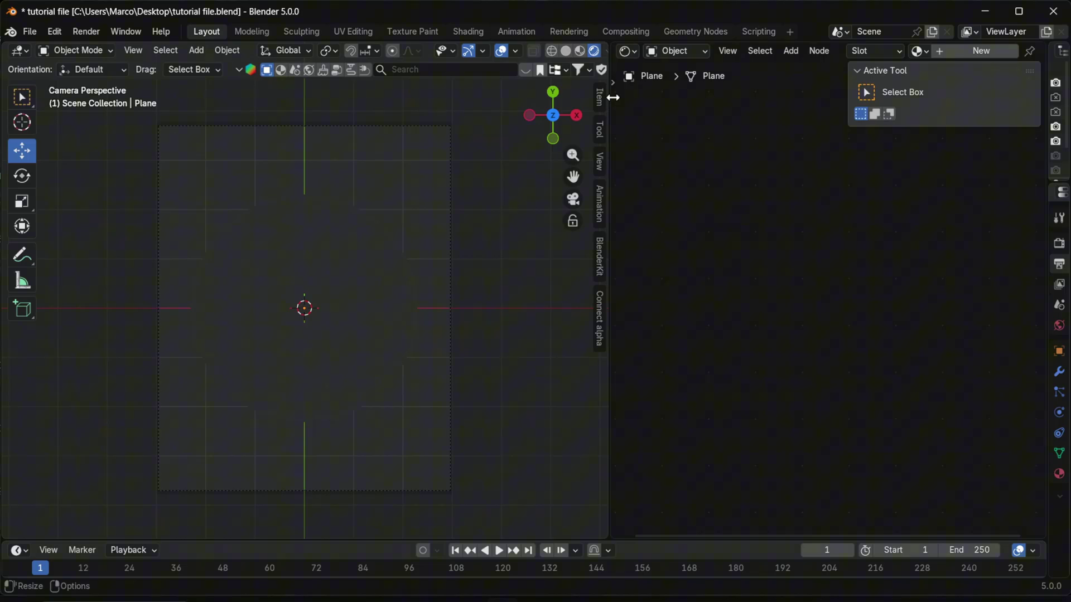
- In the World shader, add an Environment Texture node with Mapping and coordinate nodes
drag(612, 97, 464, 97)
click(529, 51)
click(530, 103)
key(shift+a)
text(envio)
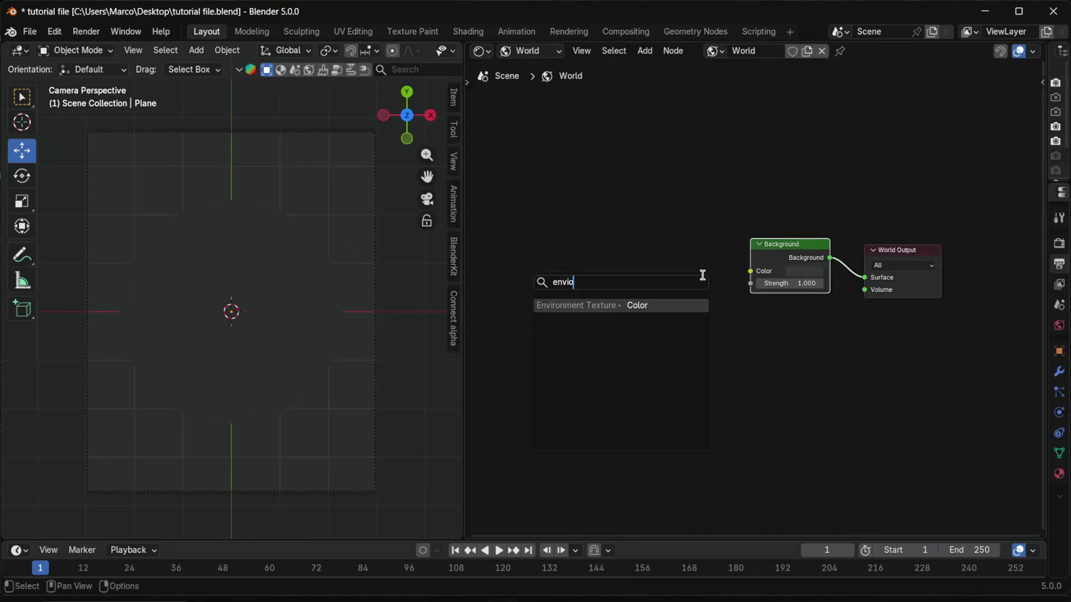
key(Return)
click(718, 275)
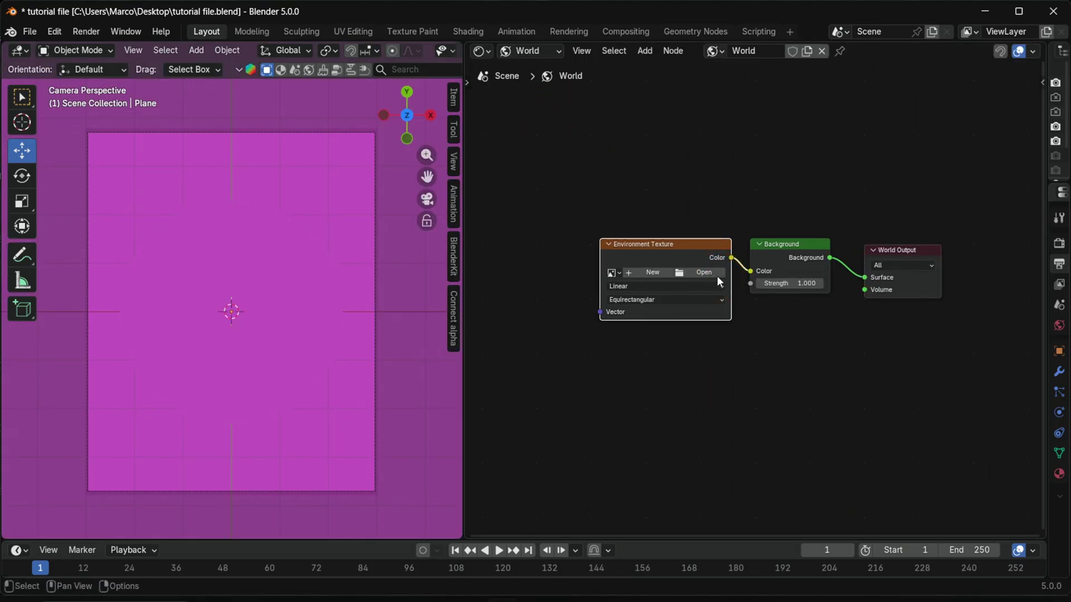
key(ctrl+t)
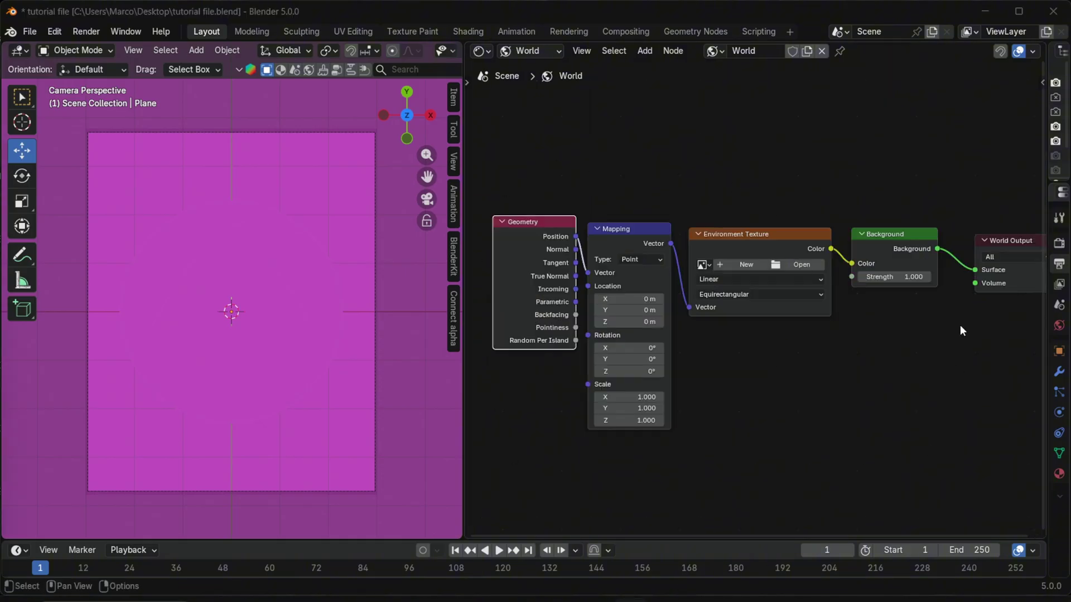
- Load studio.exr and set mapping rotation to 90° X, 55° Y, with X scale -0.2
click(795, 264)
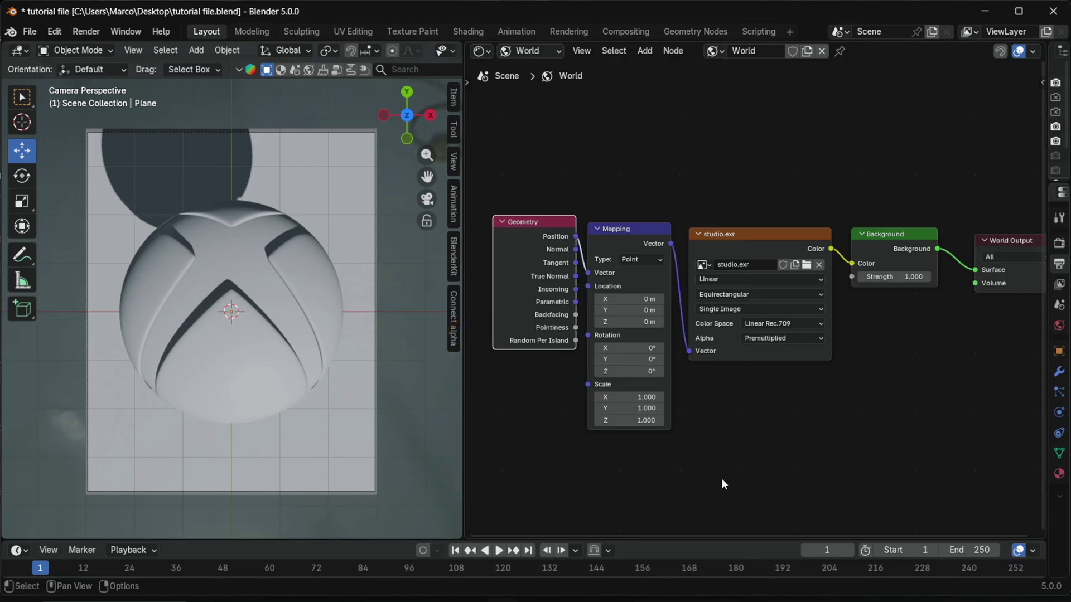
click(645, 348)
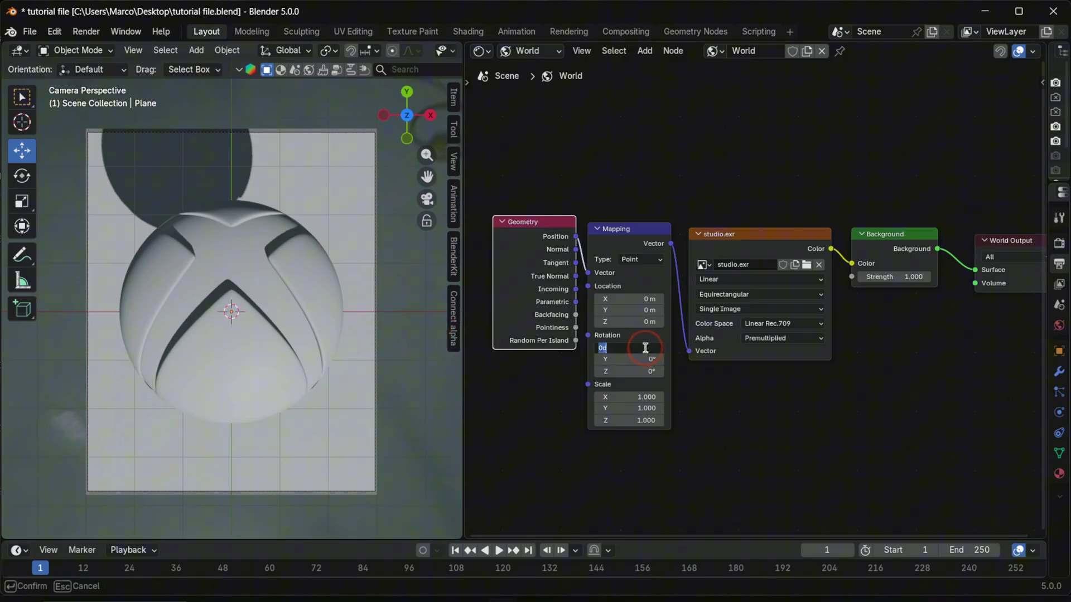
text(90)
key(Tab)
text(55)
key(Return)
click(637, 397)
text(-0)
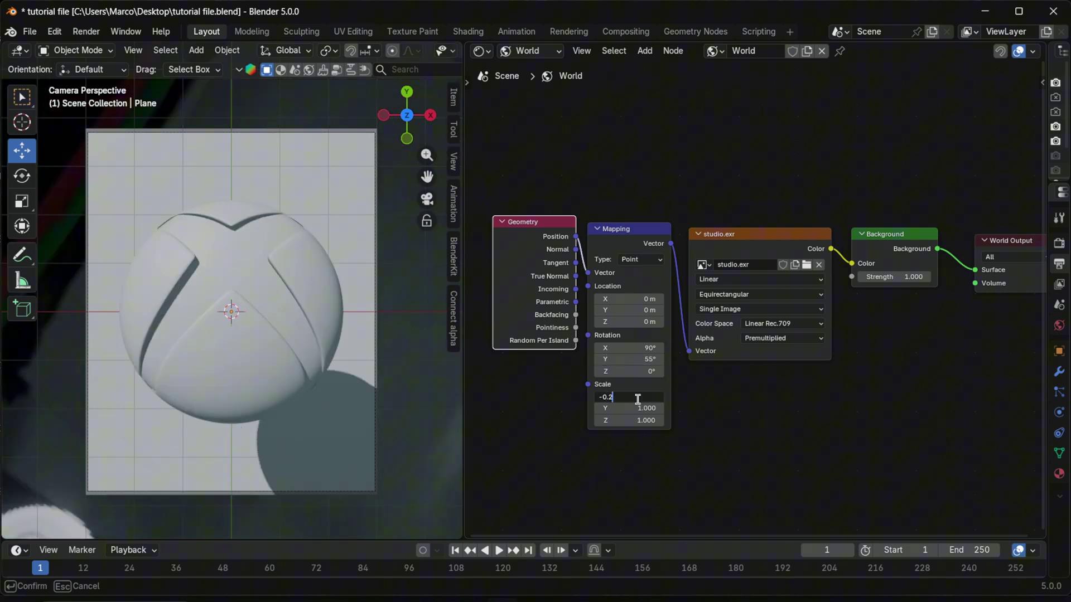
text(.2)
key(Return)
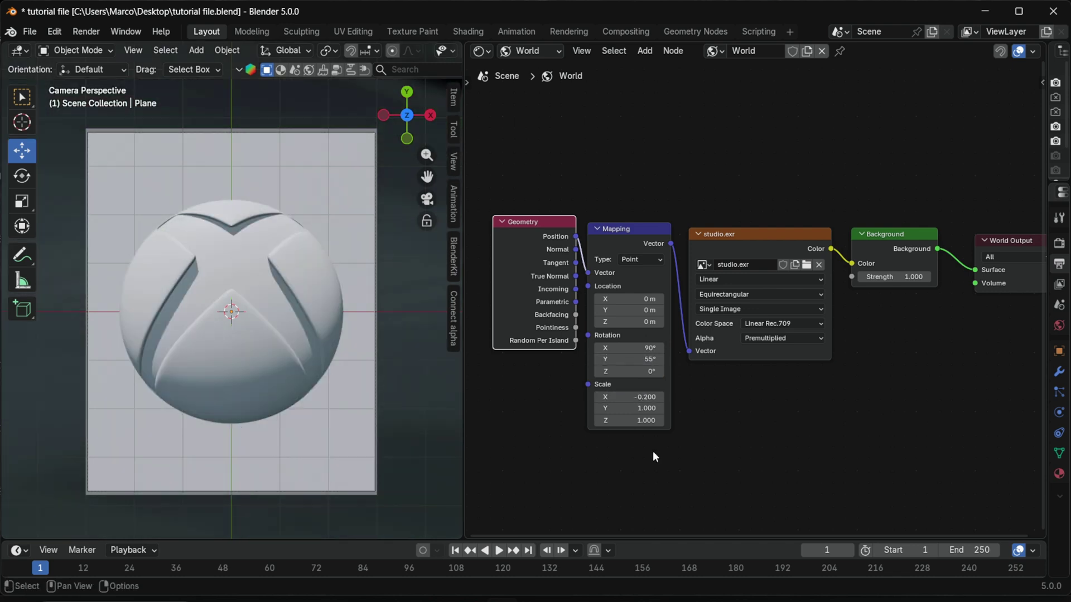
- Add an area light, scale it up and set its power to 50
click(197, 50)
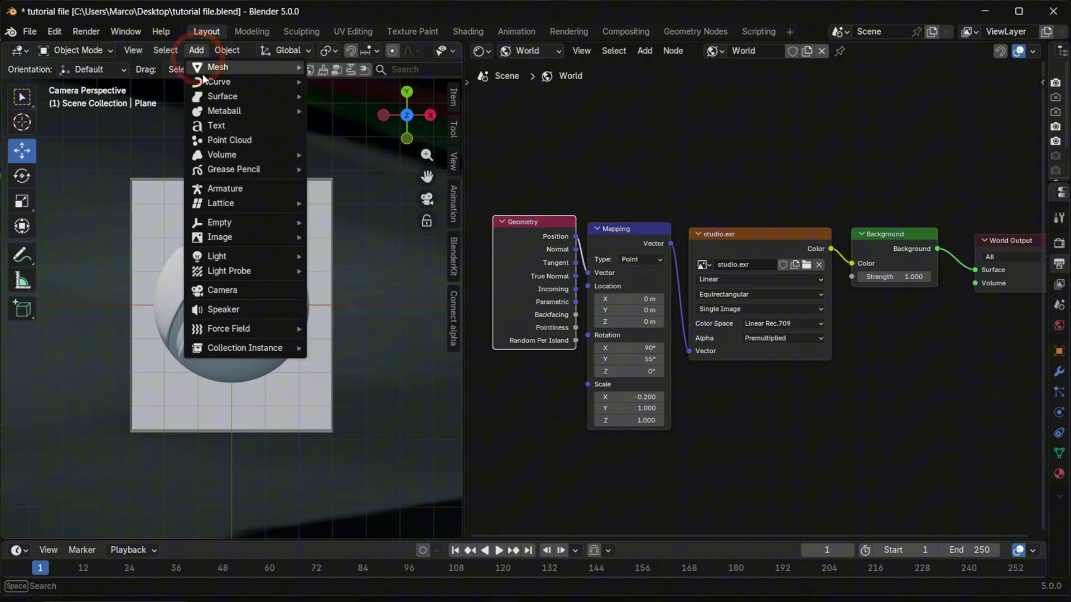
mouse_move(245, 257)
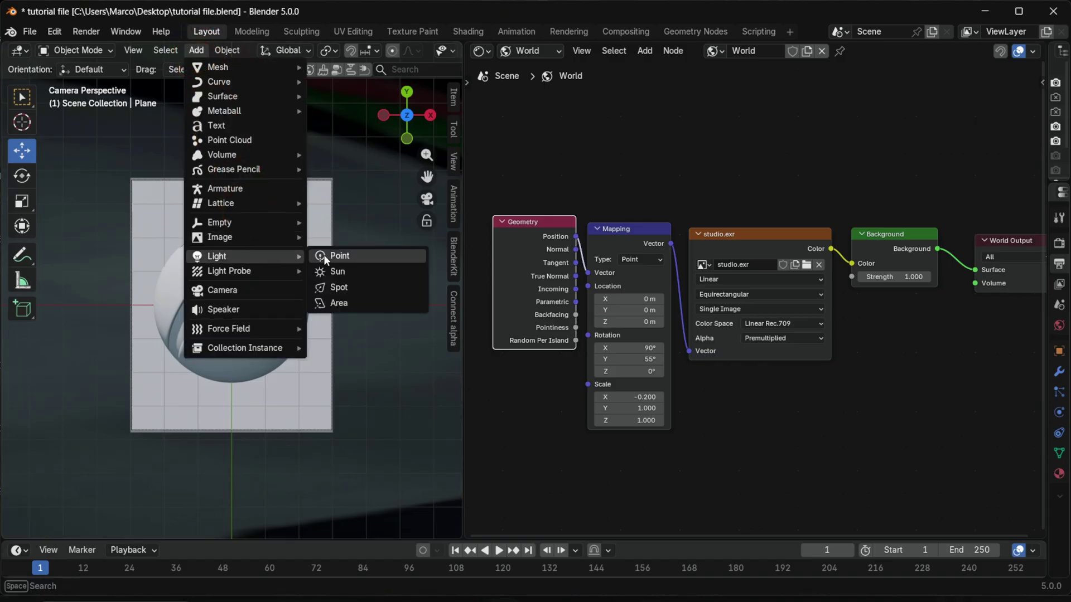
click(357, 305)
key(s)
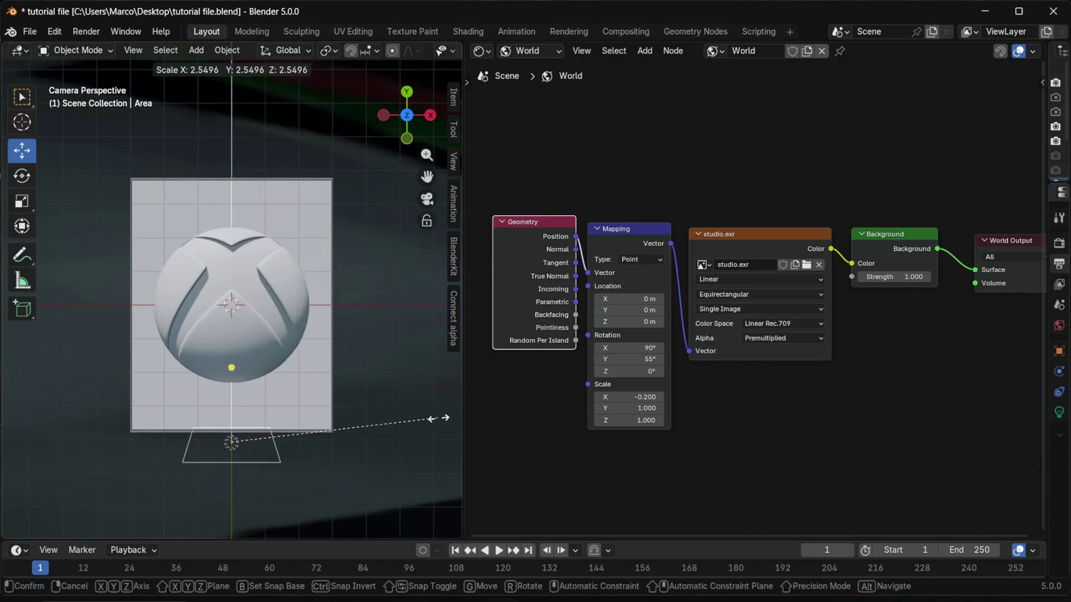
key(Return)
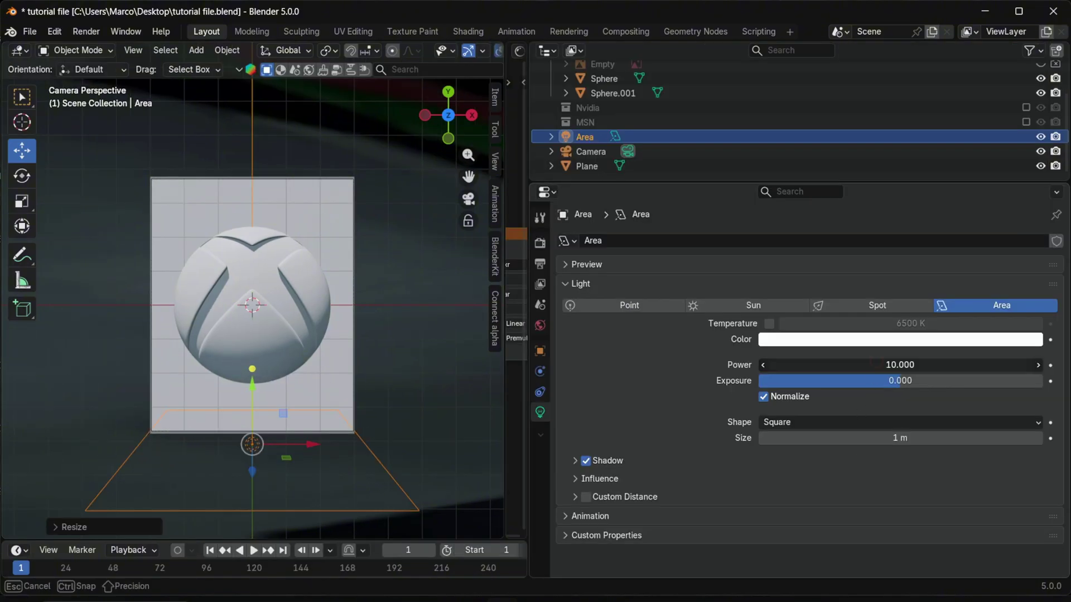
click(875, 364)
text(50)
key(Return)
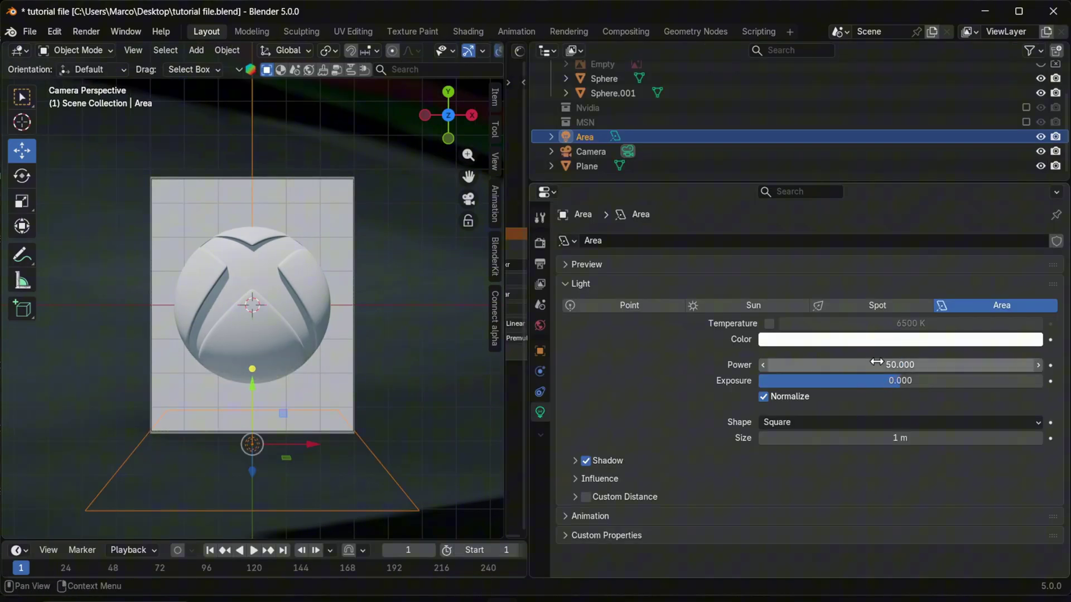
- Paste a copy of the area light, raise it and tilt it toward the logo
key(ctrl+v)
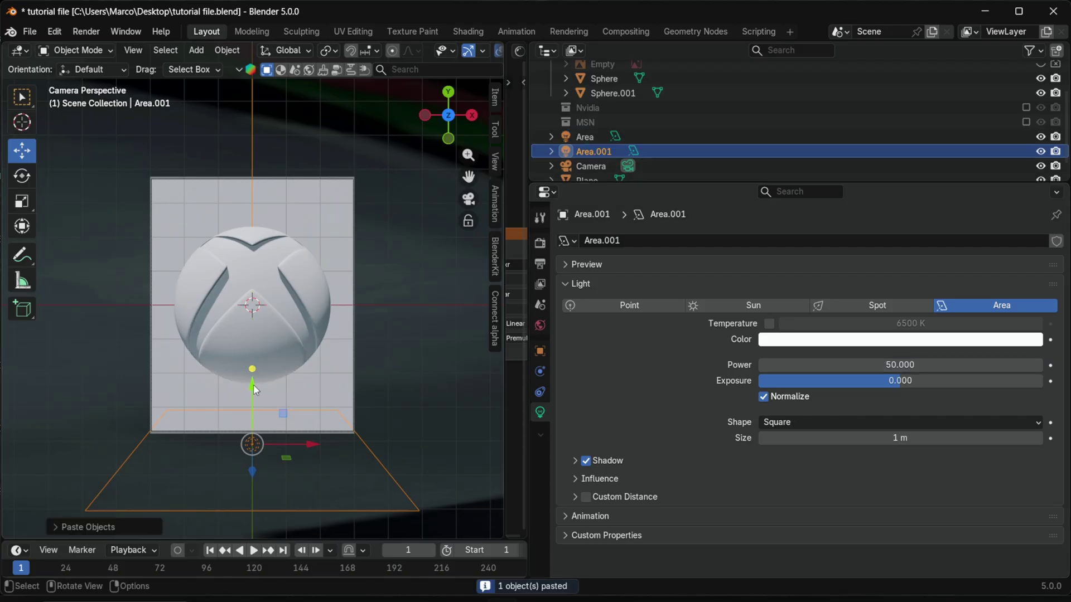
drag(253, 384, 253, 106)
click(22, 176)
drag(302, 190, 139, 139)
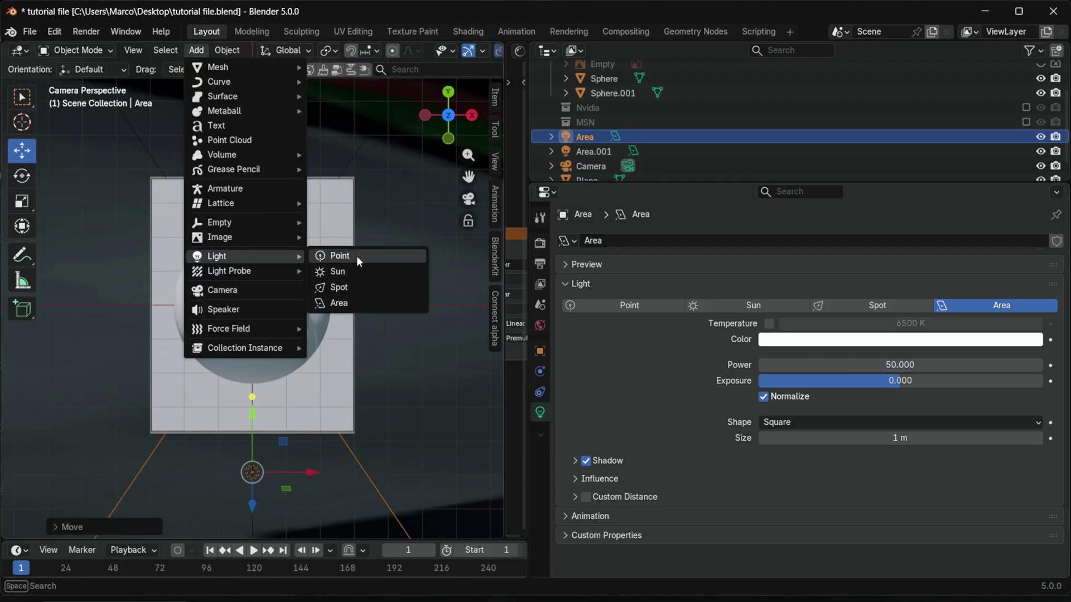
- Add a point light above the logo with power 500 and adjust its radius
click(339, 256)
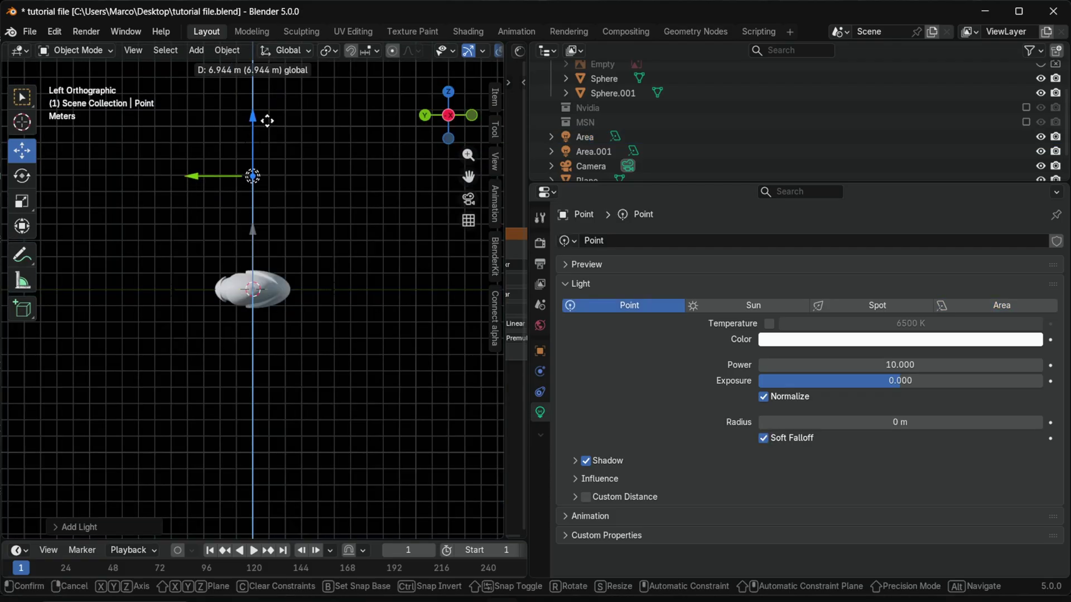
click(267, 120)
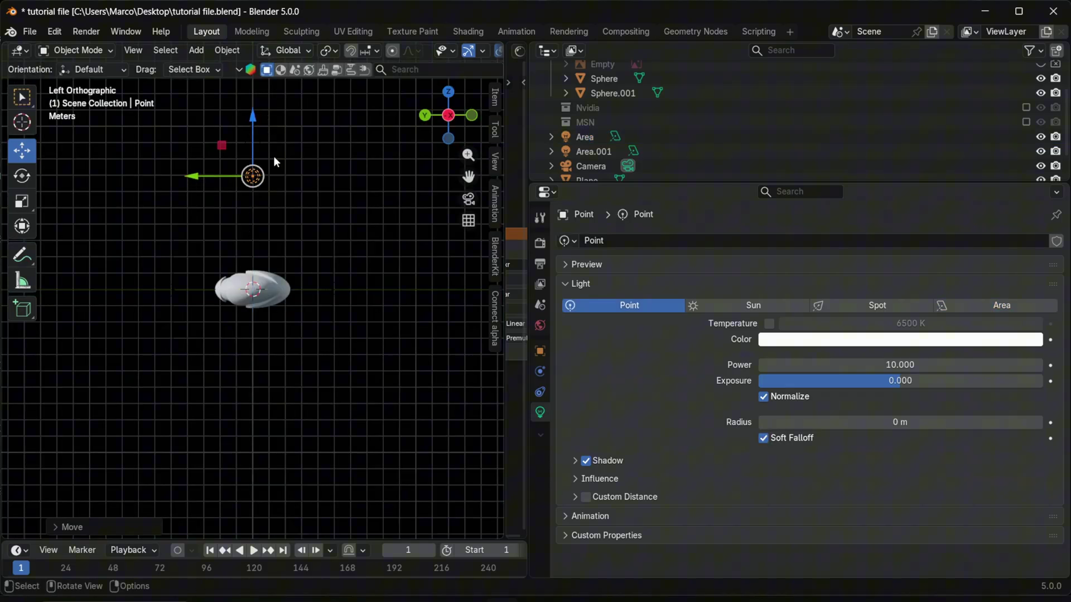
key(KP_0)
click(828, 368)
text(500)
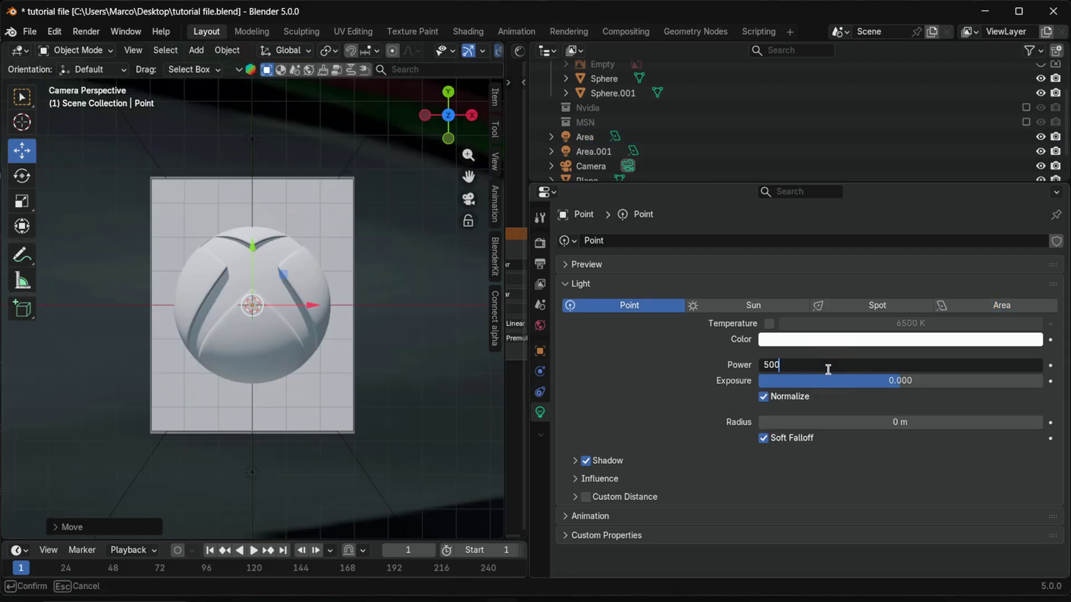
click(865, 419)
text(0)
key(Return)
- Paste a second point light and move it vertically in front view
key(ctrl+v)
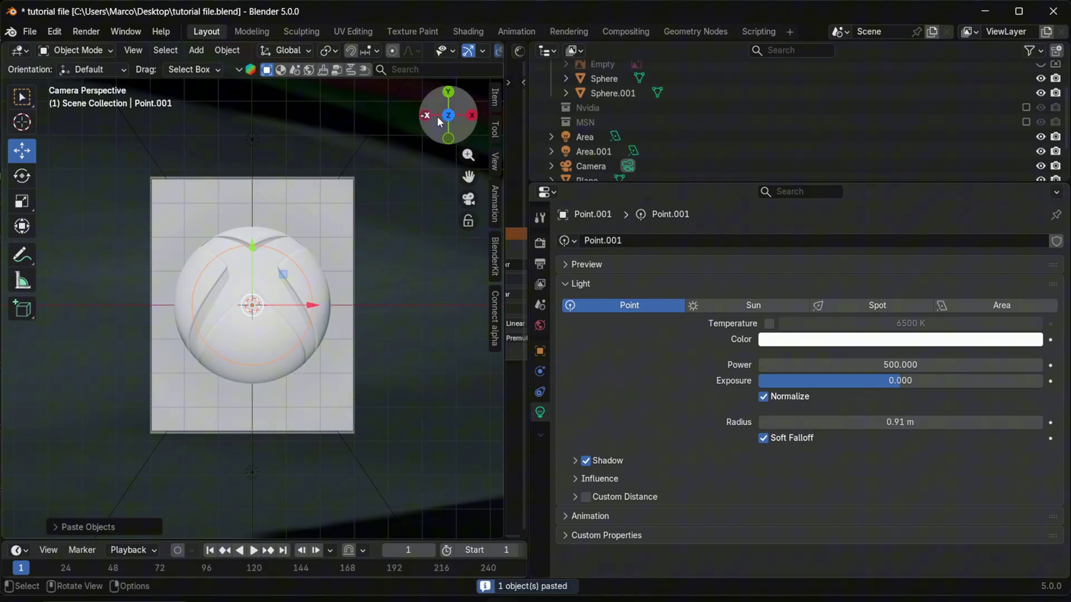
click(454, 135)
key(g)
key(z)
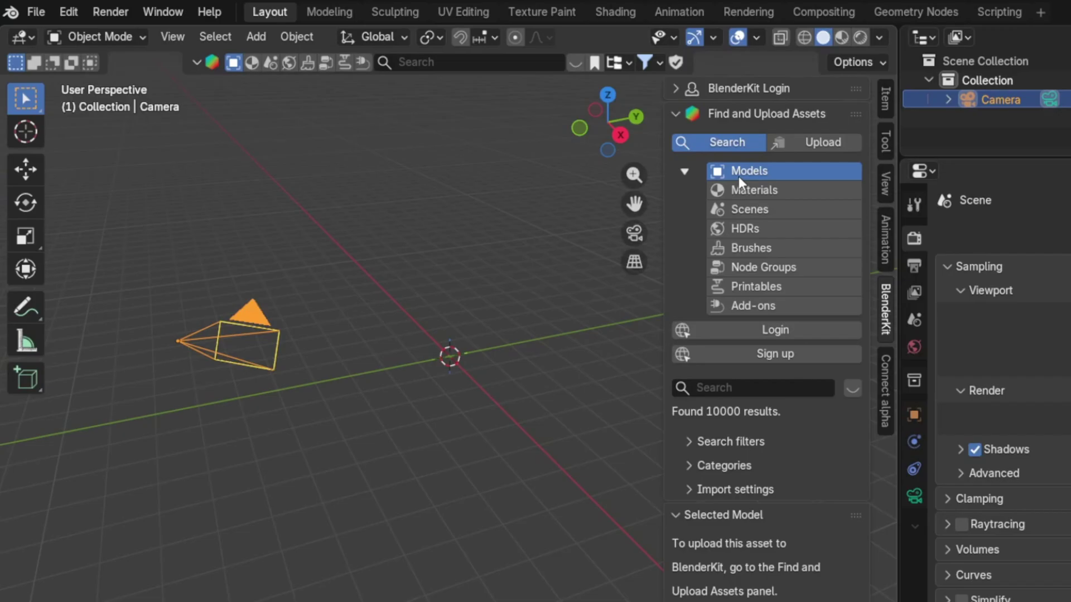
- Browse BlenderKit's materials, models and HDR categories
click(739, 179)
click(739, 172)
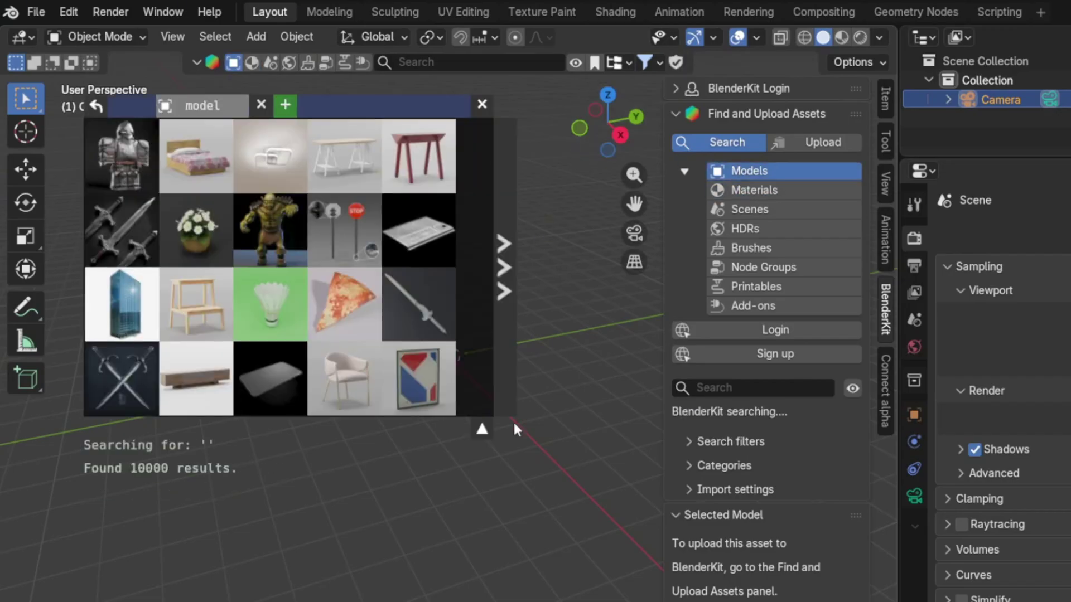
click(749, 192)
click(772, 228)
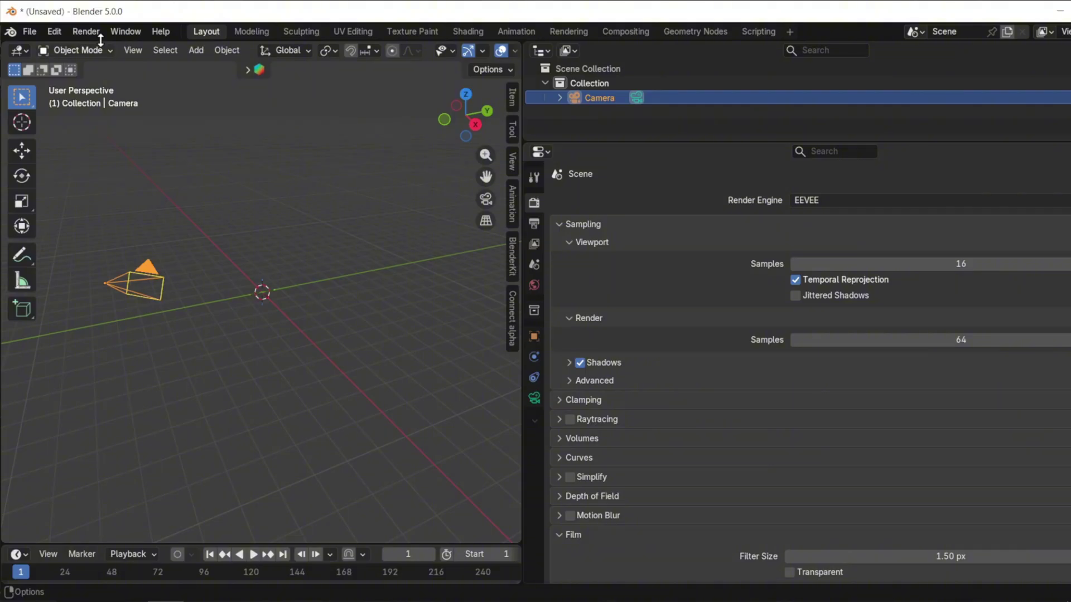
- Check the installed extensions in Preferences, then close the window
click(53, 32)
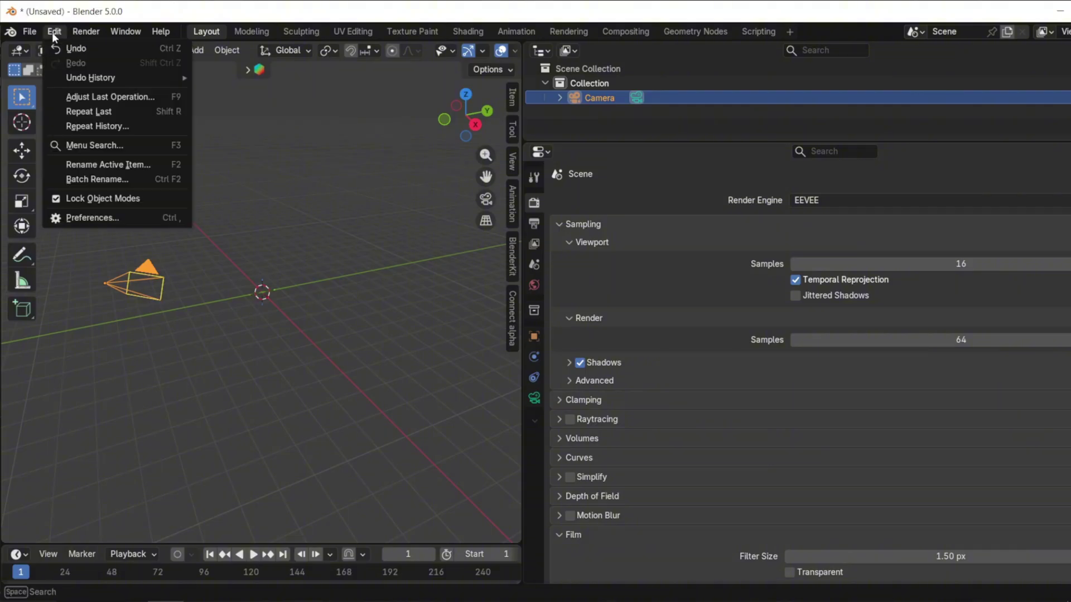
click(115, 221)
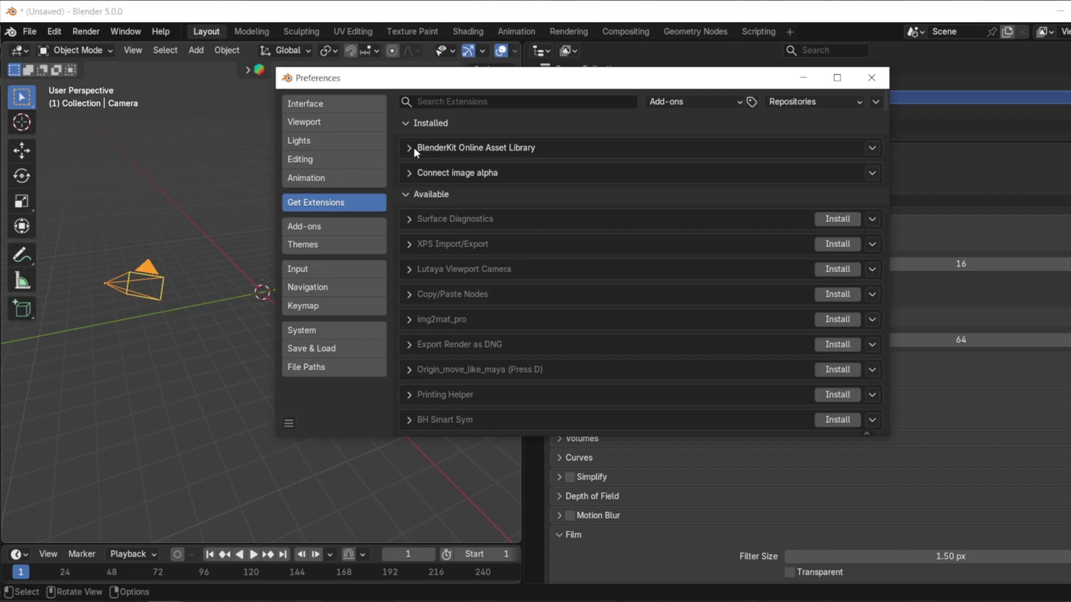
key(alt+F4)
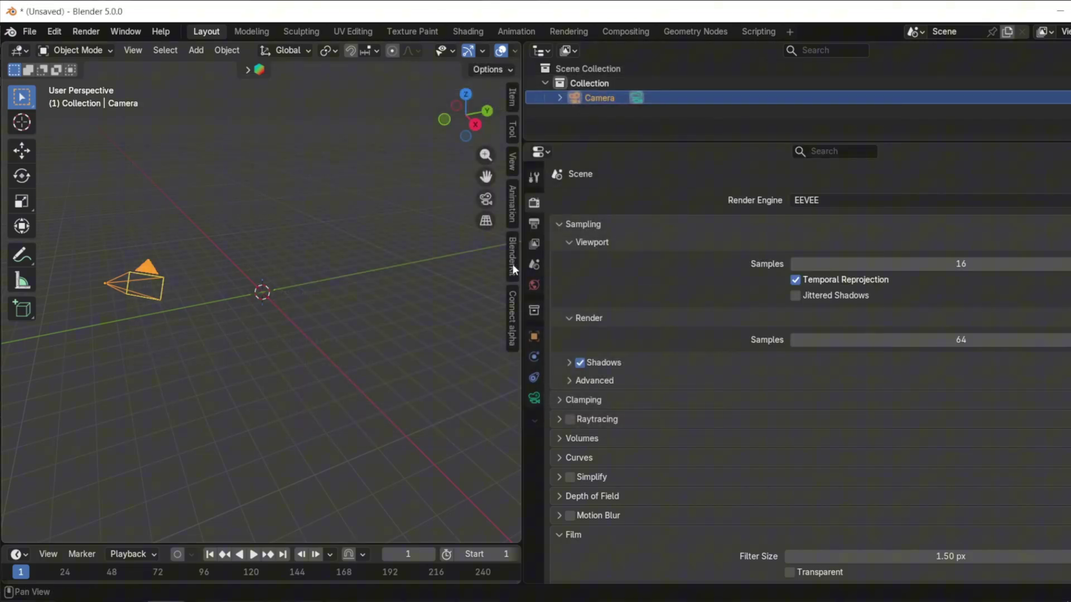
- Search BlenderKit materials for 'Procedural Silver' and drag it onto the Xbox sphere
click(513, 260)
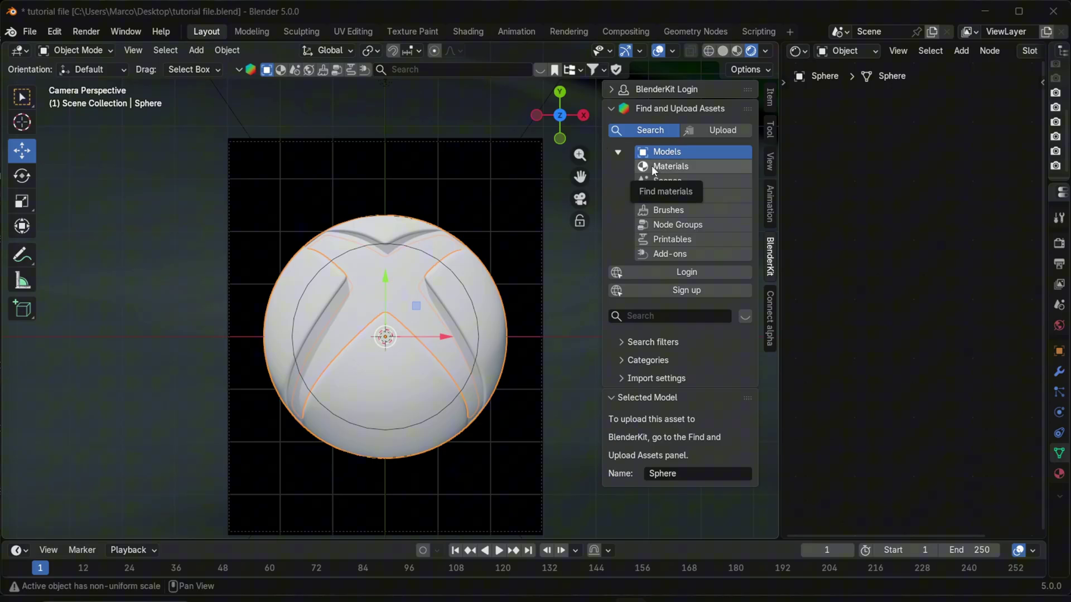
click(661, 167)
click(642, 317)
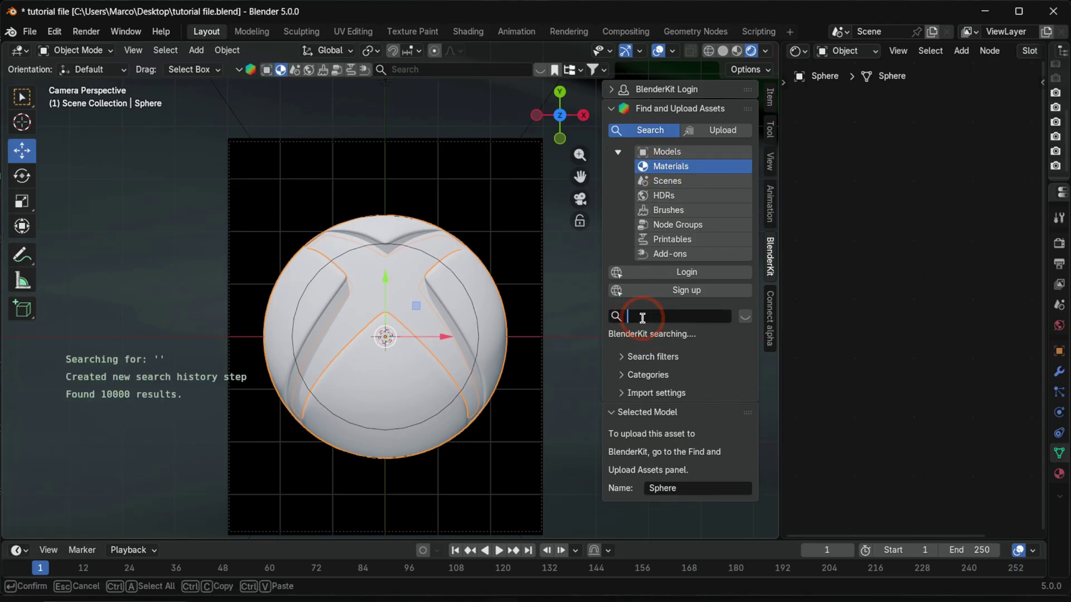
text(Procedural Silver)
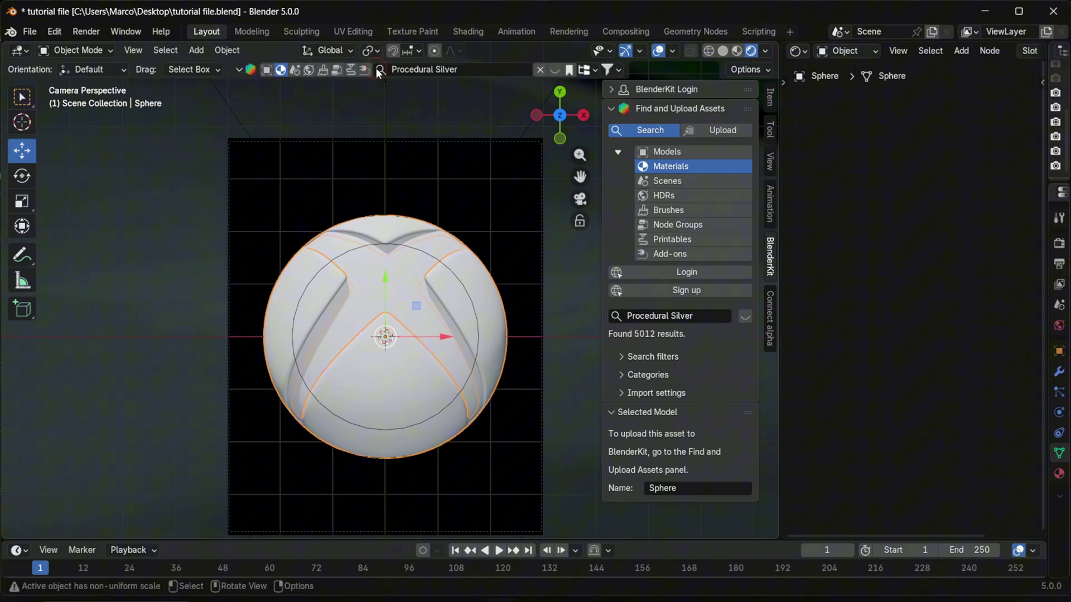
key(Return)
mouse_move(317, 146)
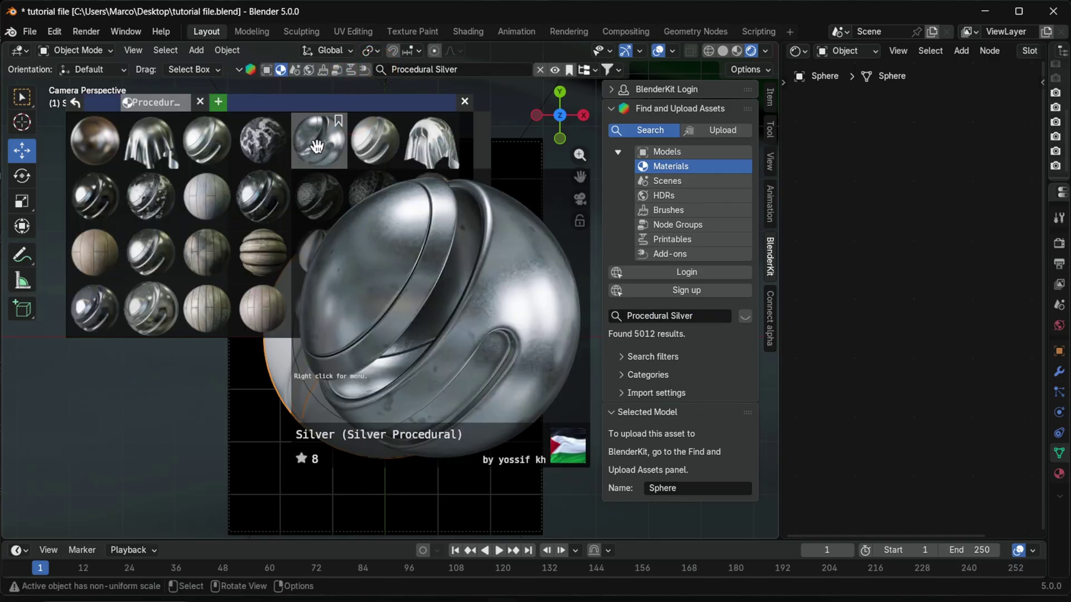
mouse_move(317, 146)
mouse_down()
mouse_move(363, 192)
mouse_move(520, 287)
mouse_up()
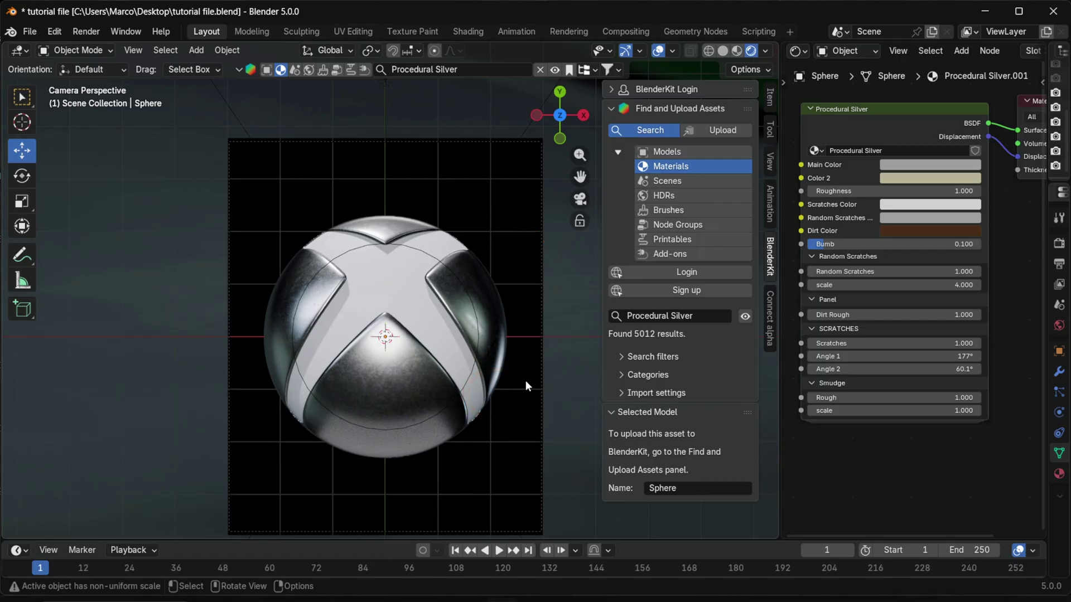
- Search BlenderKit for 'transparent green procedural' and apply it to the X piece
key(shift+d)
key(Escape)
click(613, 315)
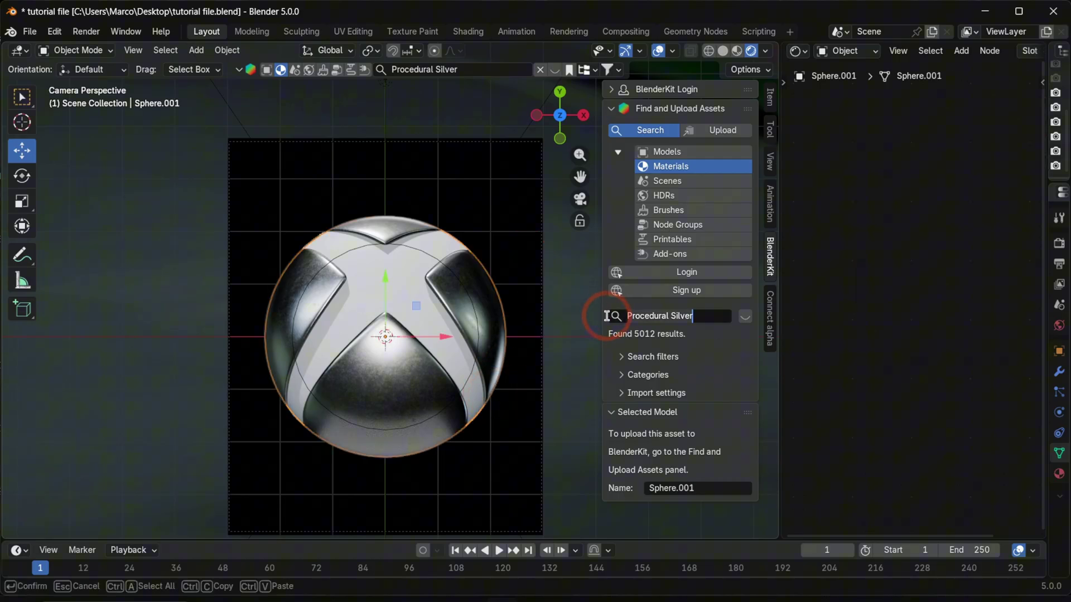
text(transparent green procedural)
key(Return)
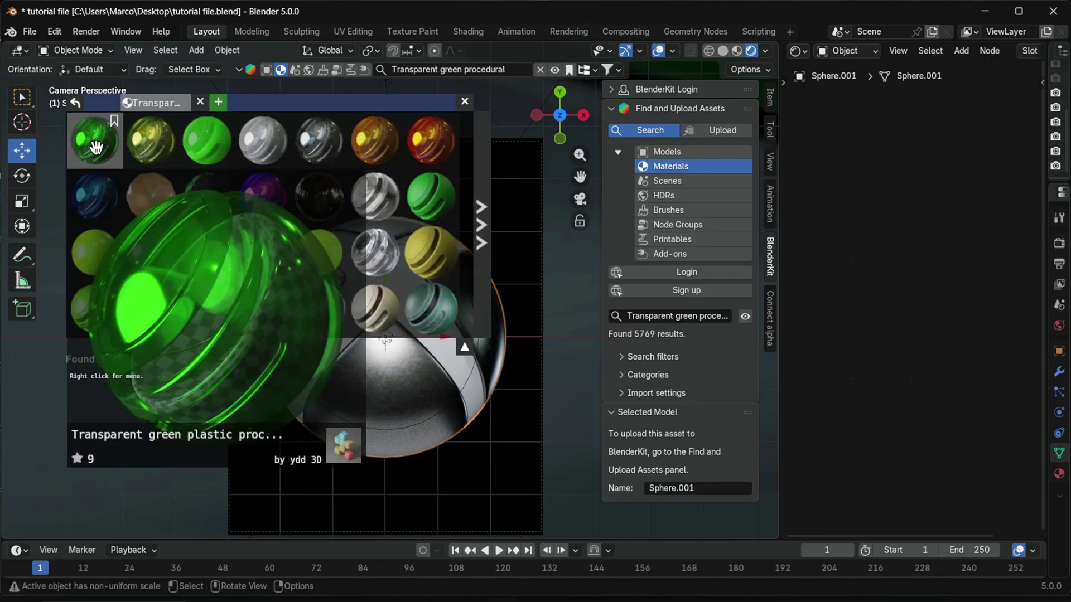
click(94, 146)
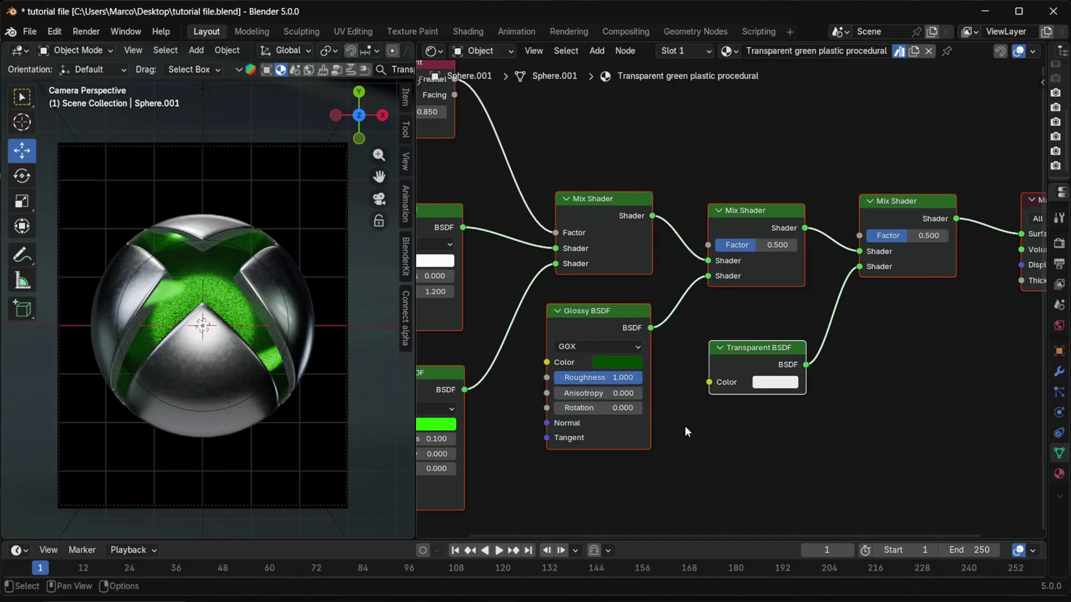
- Set the Glossy BSDF roughness to 0
scroll(685, 427, up, 4)
middle_drag(747, 381, 777, 370)
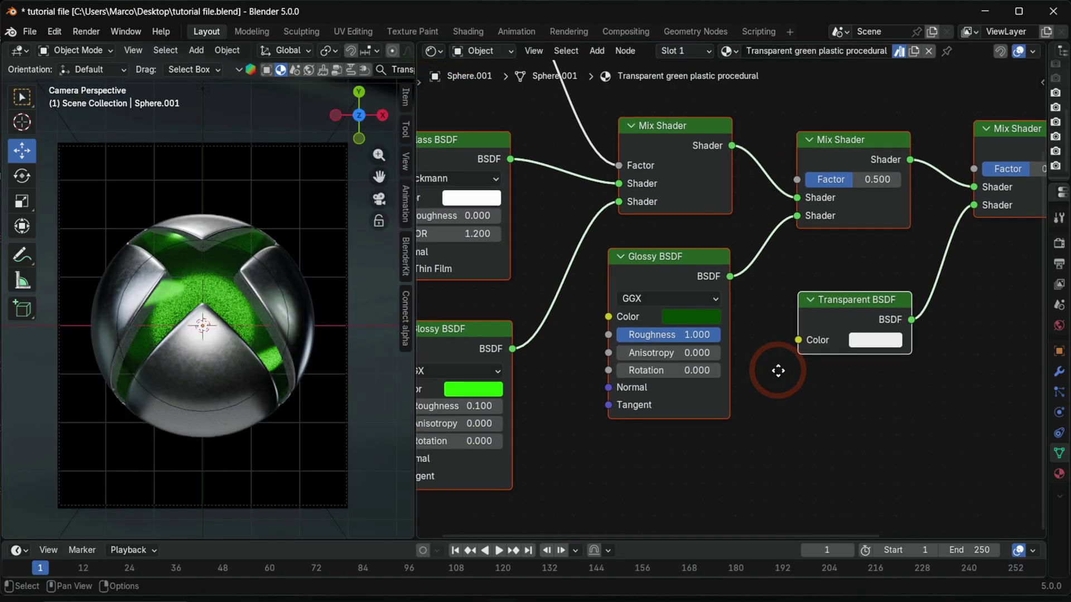
click(701, 334)
text(0)
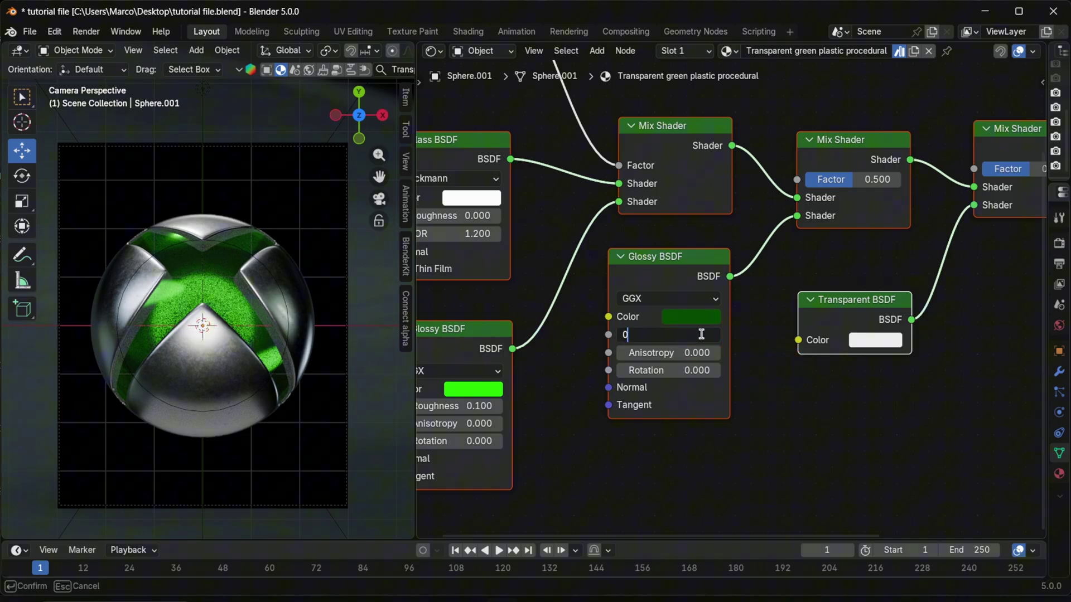
key(Return)
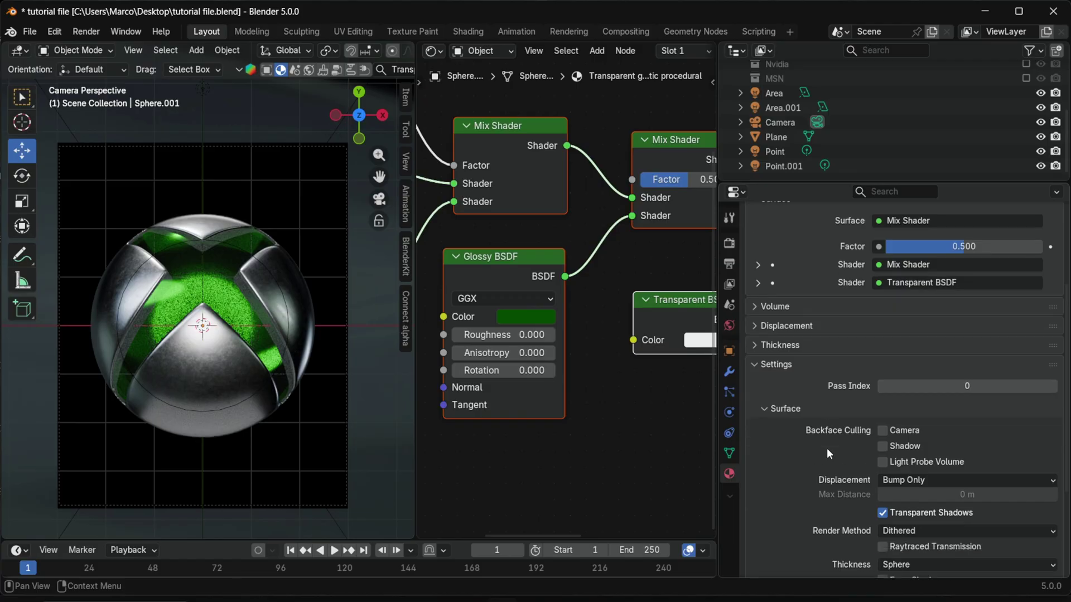
- Set the material's Render Method to Blended
scroll(827, 447, down, 4)
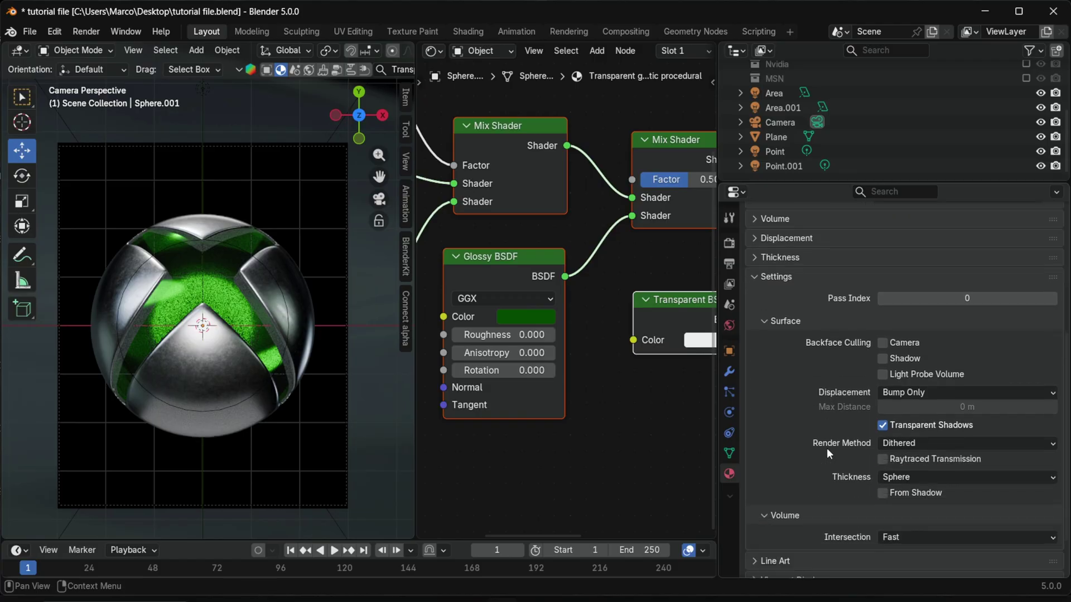
click(942, 448)
click(902, 479)
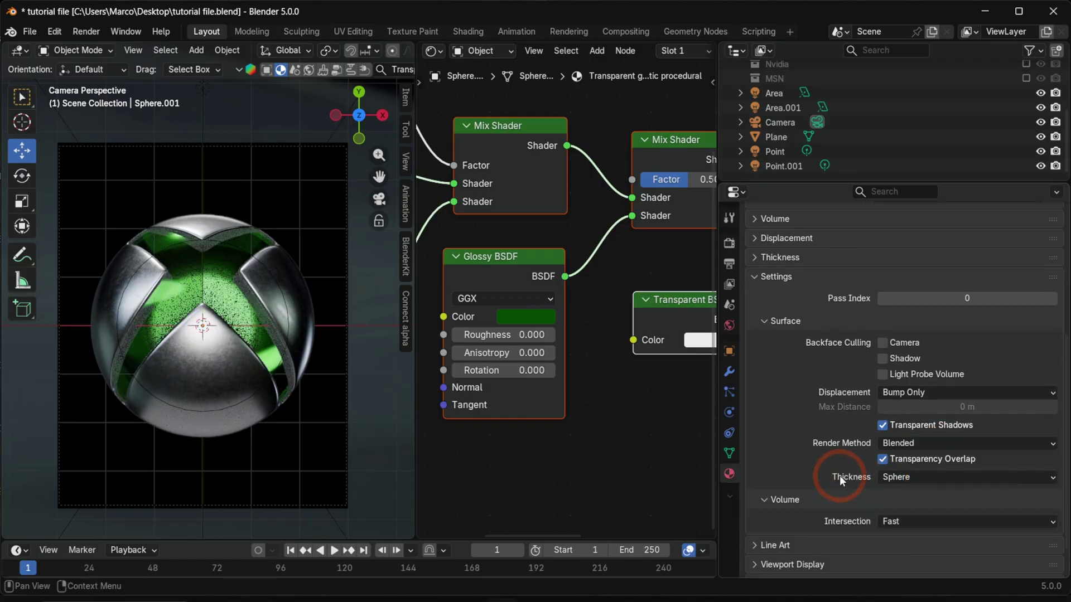
click(600, 487)
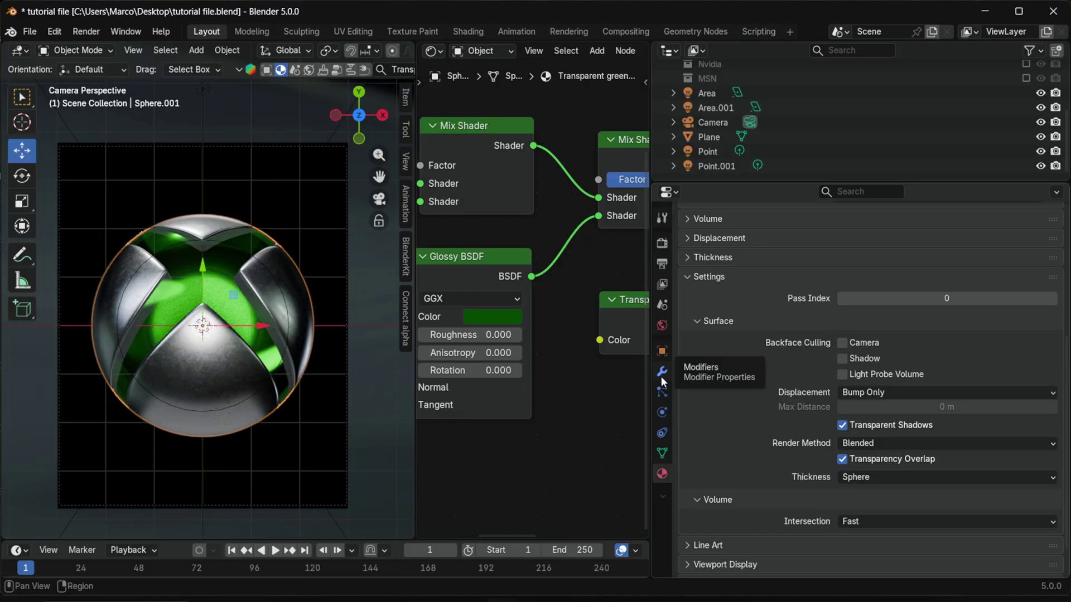
- Add Solidify modifiers to the X piece and NVIDIA green part, with 1 m thickness
click(662, 371)
click(697, 275)
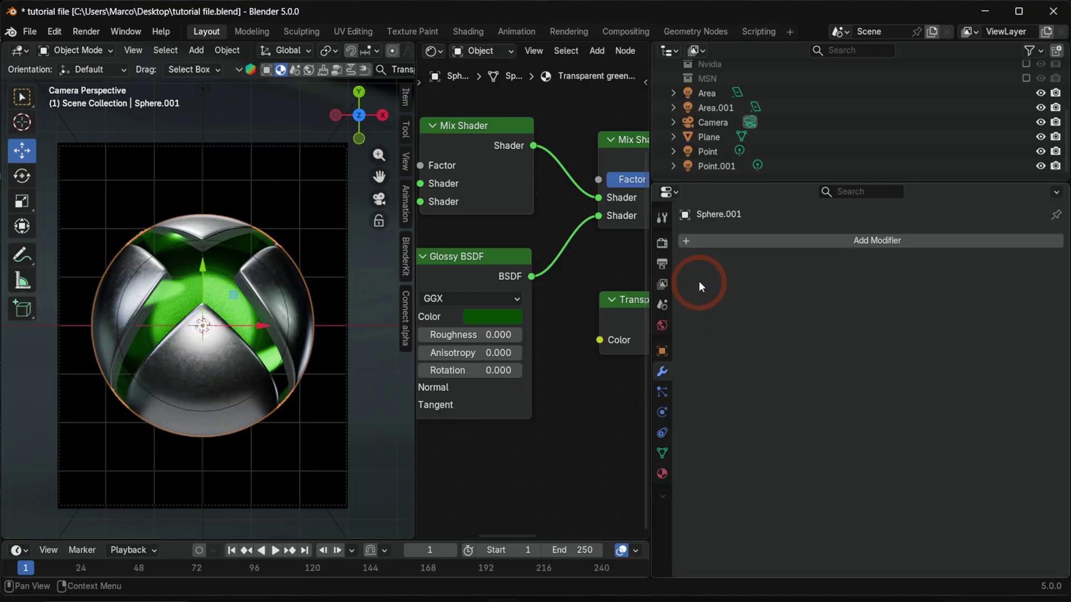
click(698, 243)
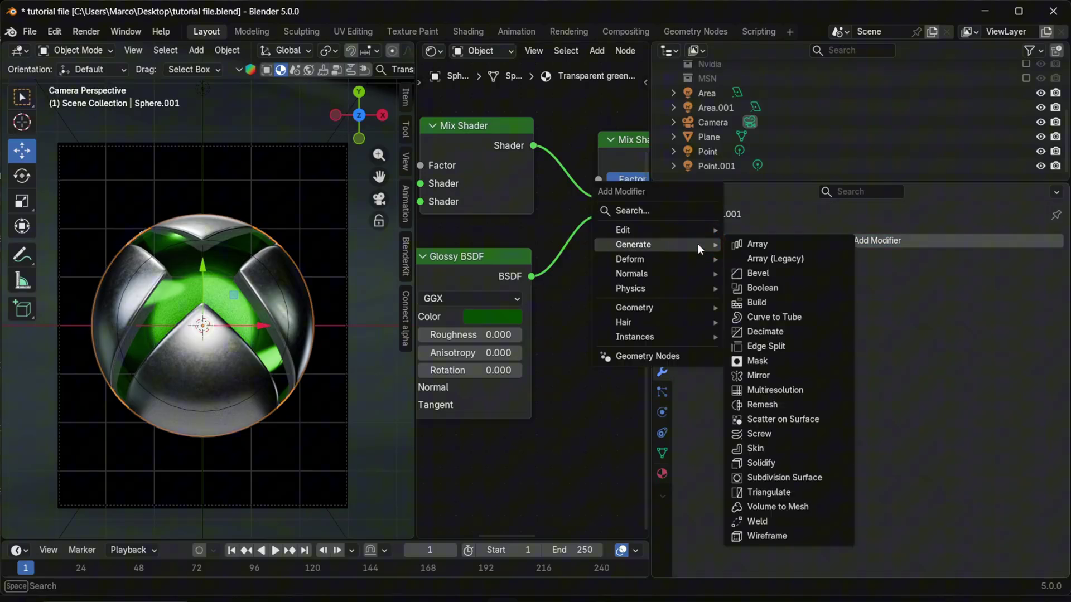
click(793, 457)
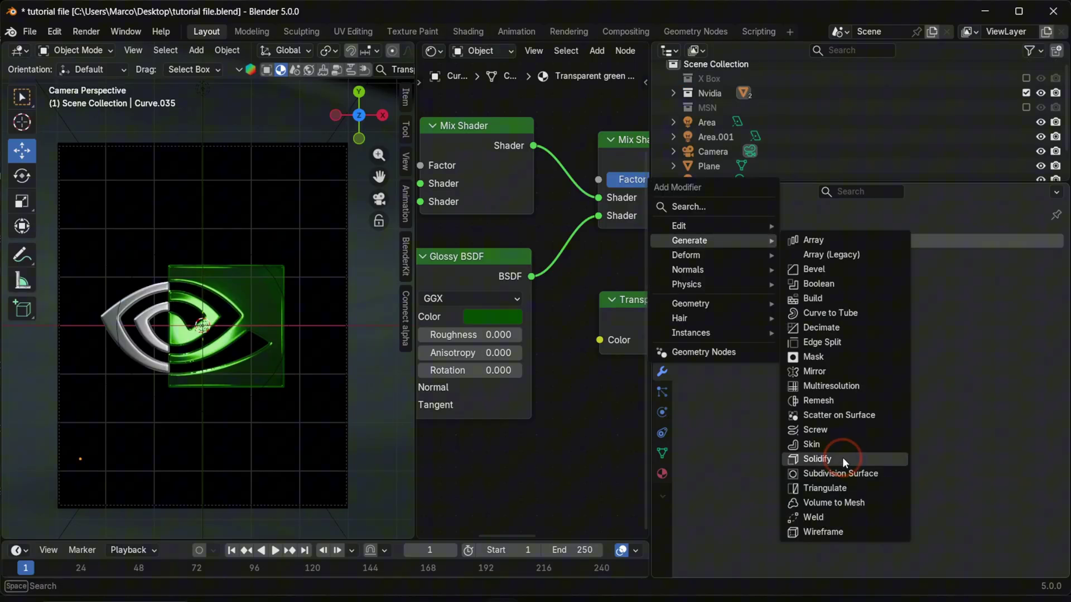
click(842, 457)
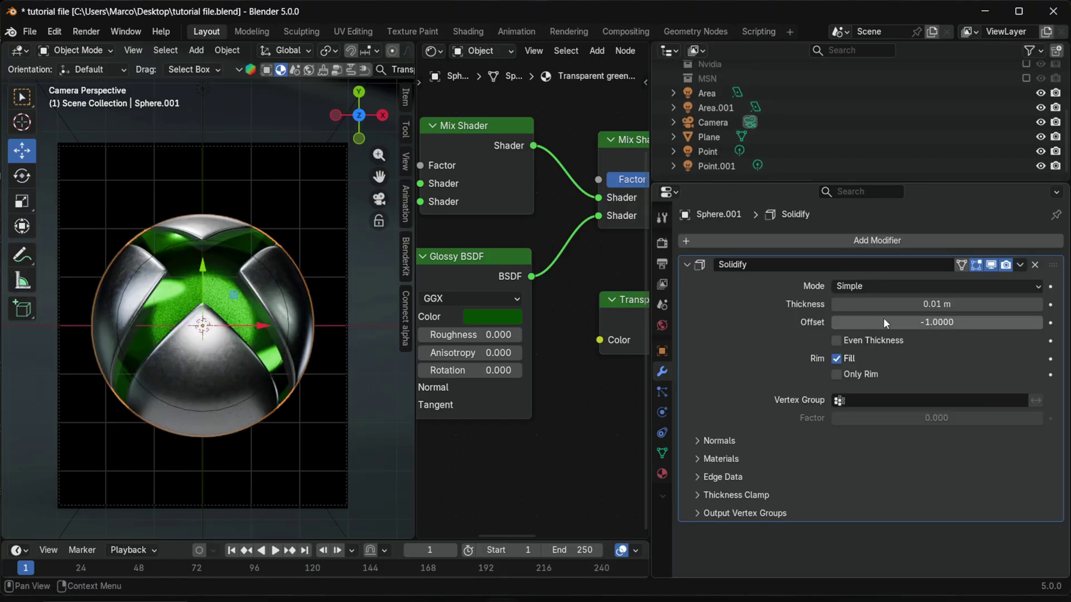
click(889, 304)
text(1)
key(Return)
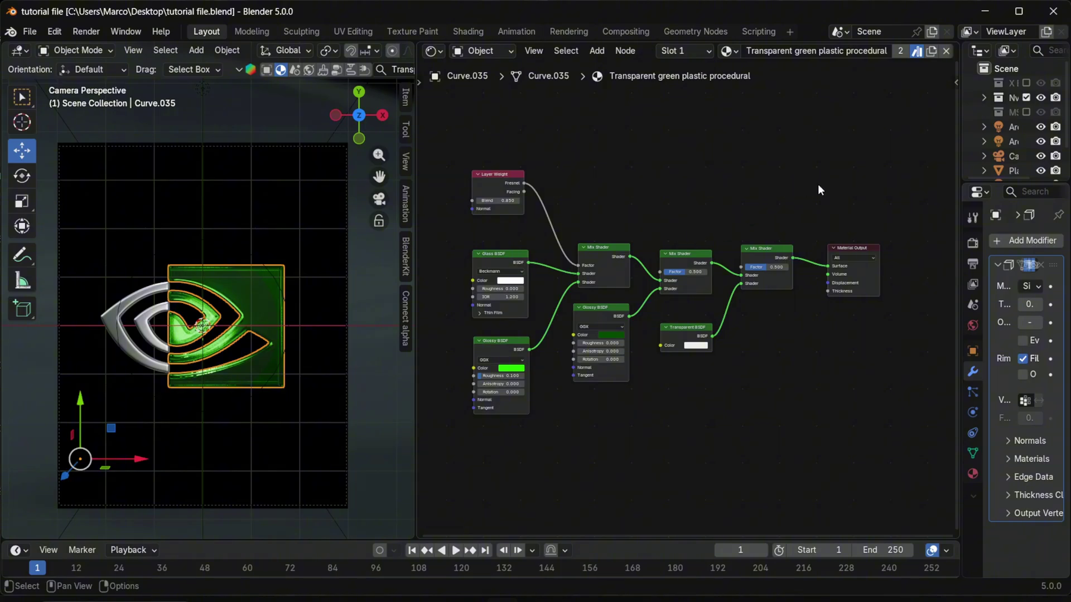
- Copy the green glass nodes into a new MSN material with Blended render method
drag(872, 177, 497, 410)
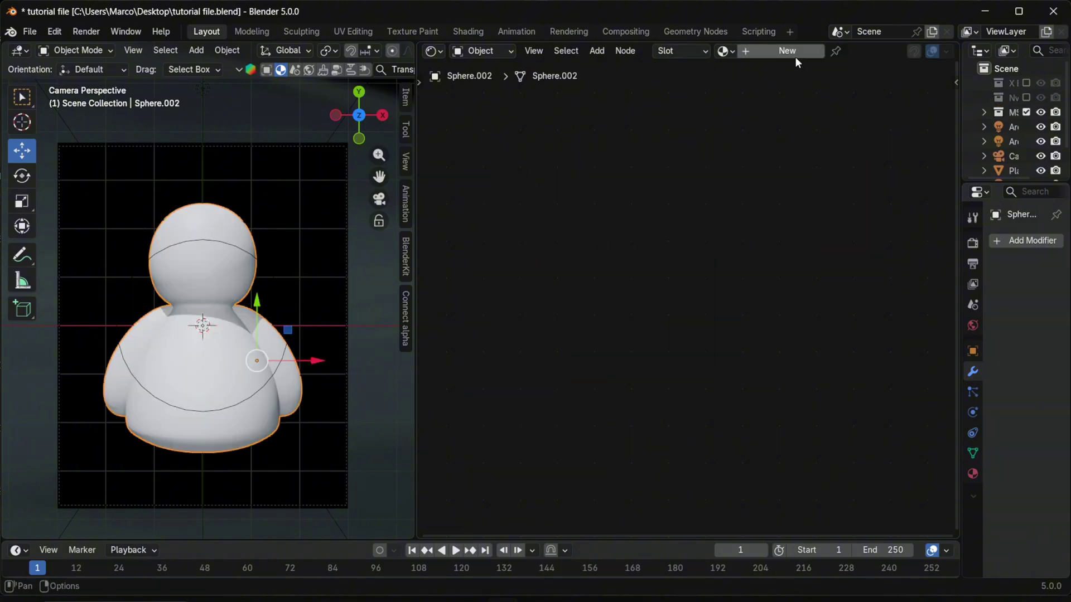
click(796, 56)
key(ctrl+v)
click(782, 277)
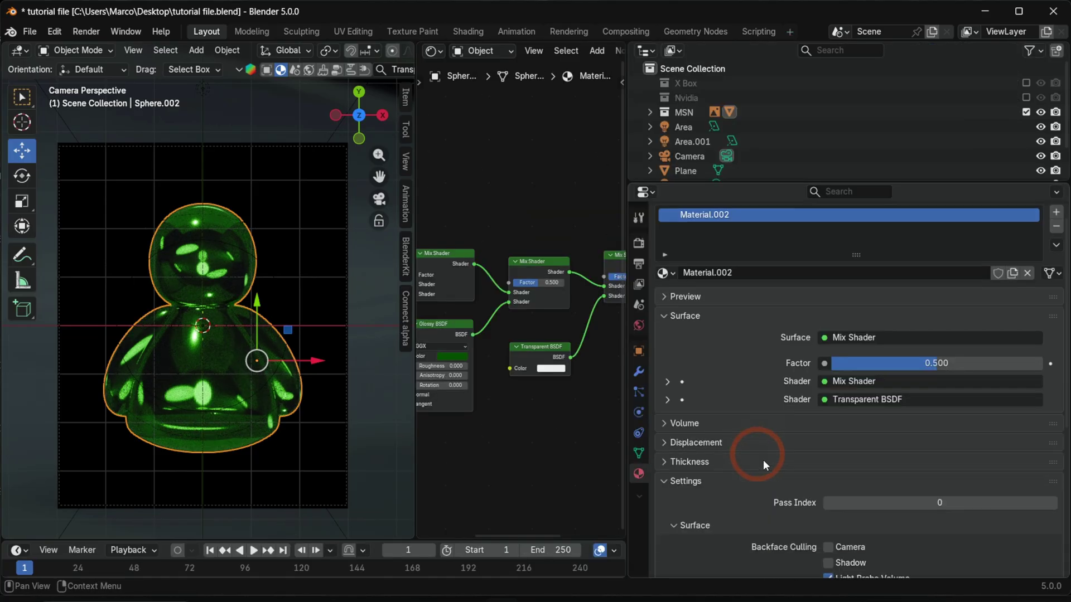
scroll(764, 464, down, 10)
click(844, 393)
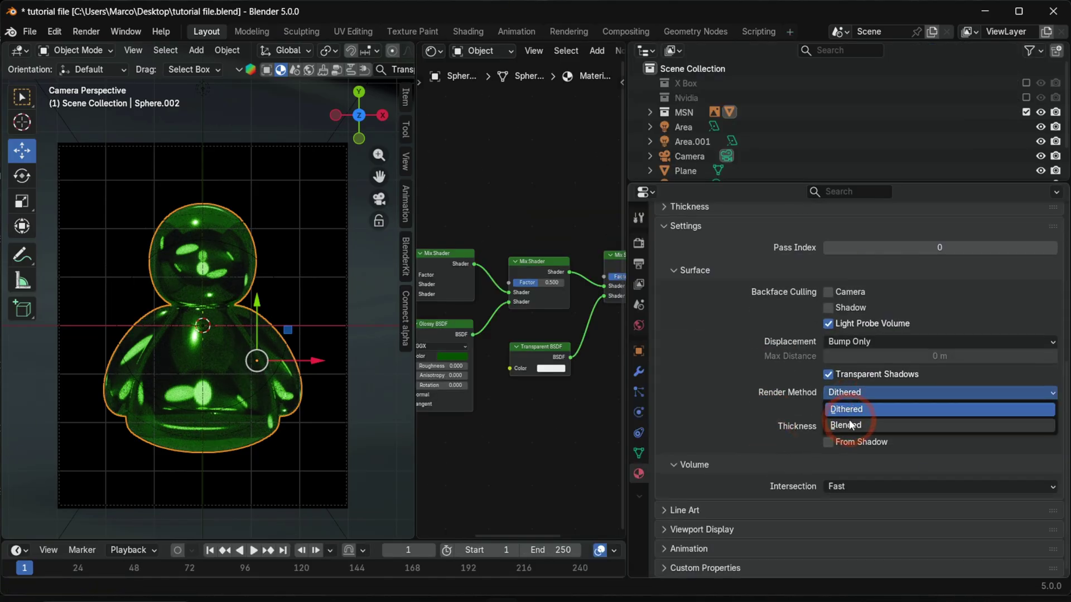
click(847, 427)
- Set glossy roughness to 0.3 and link a Color Ramp into the Glossy color
click(701, 347)
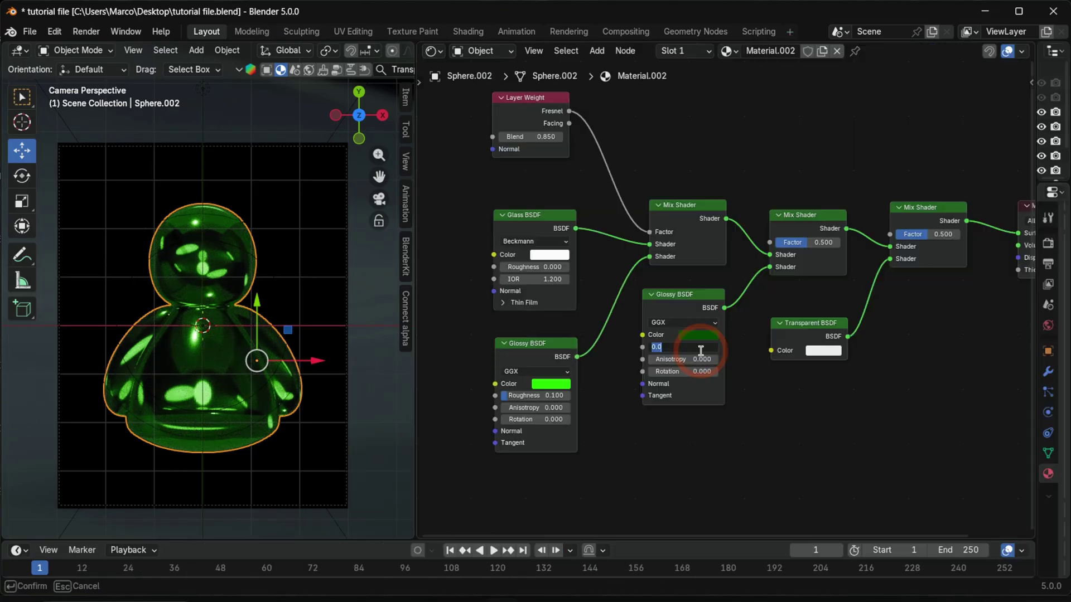
text(0.3)
key(Return)
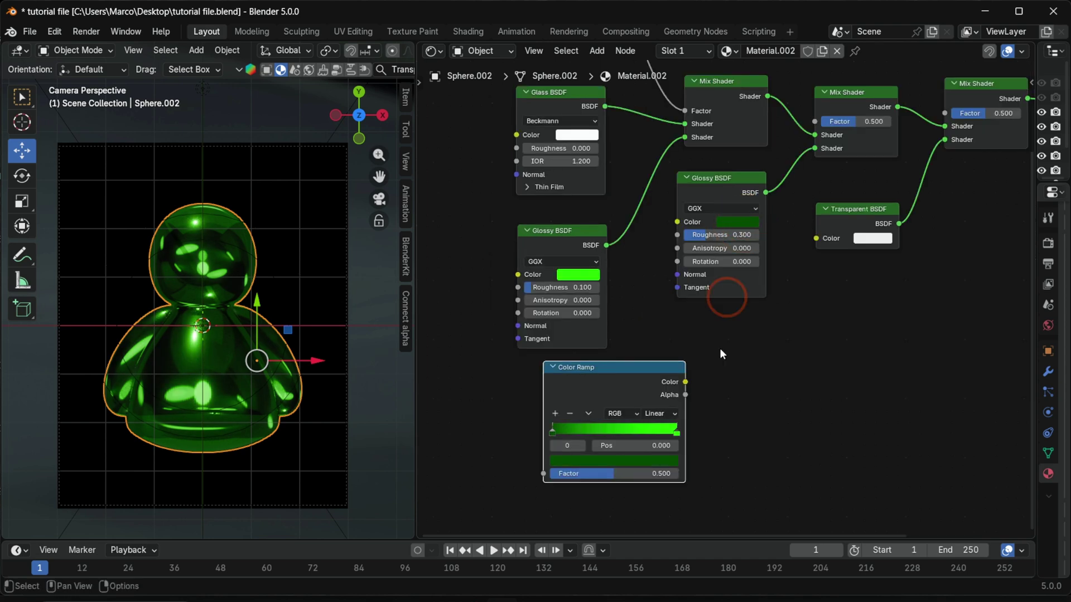
drag(686, 382, 676, 222)
drag(558, 427, 625, 421)
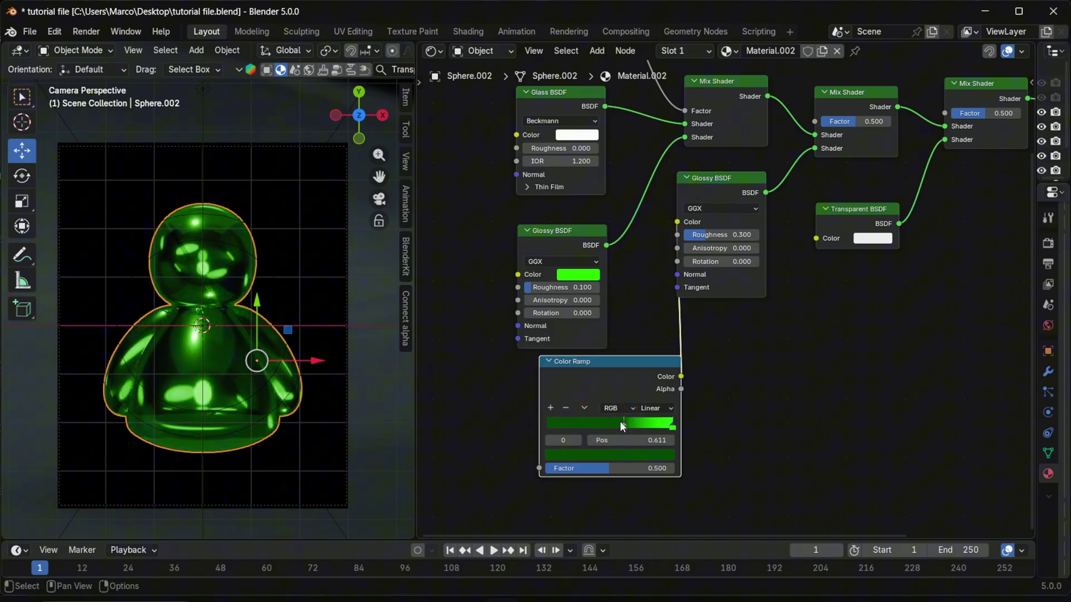
drag(539, 467, 424, 410)
- Feed the ramp with a Noise Texture and mapping, offset 11 m in Y
text(noise)
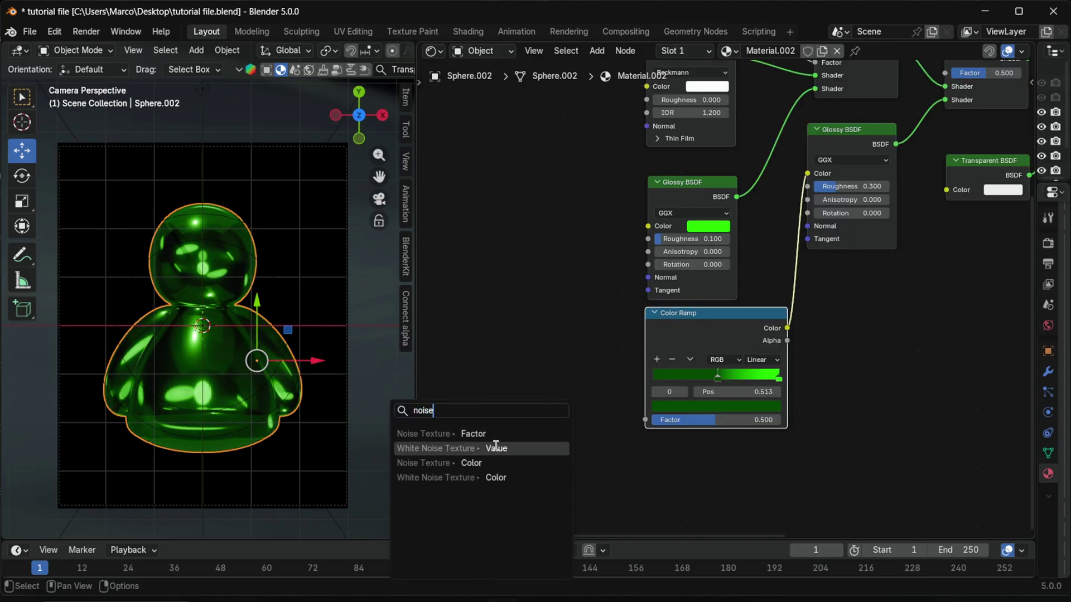
click(494, 433)
click(552, 333)
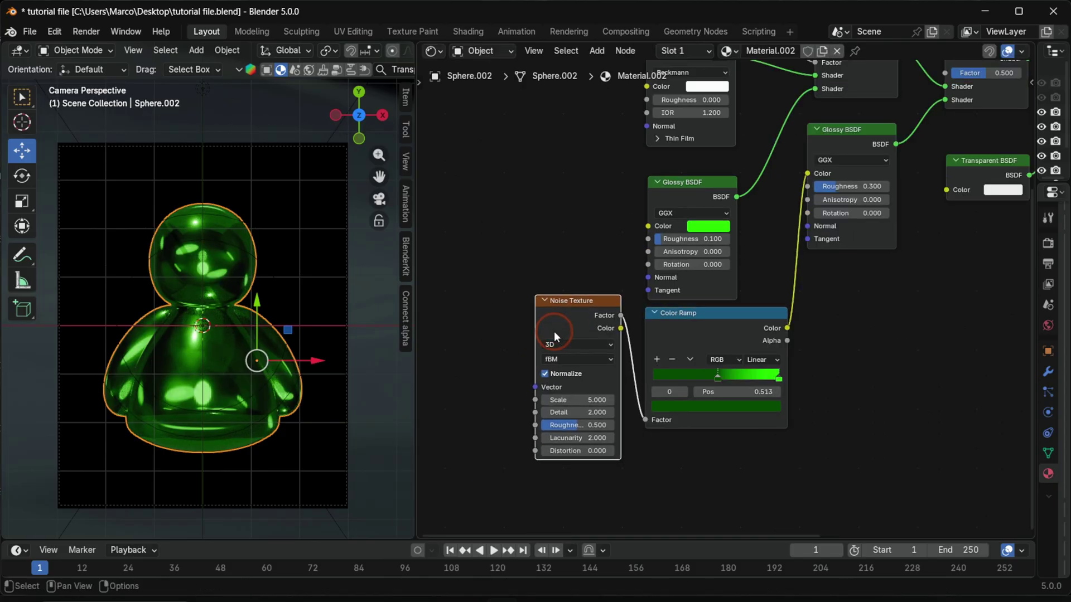
key(ctrl+t)
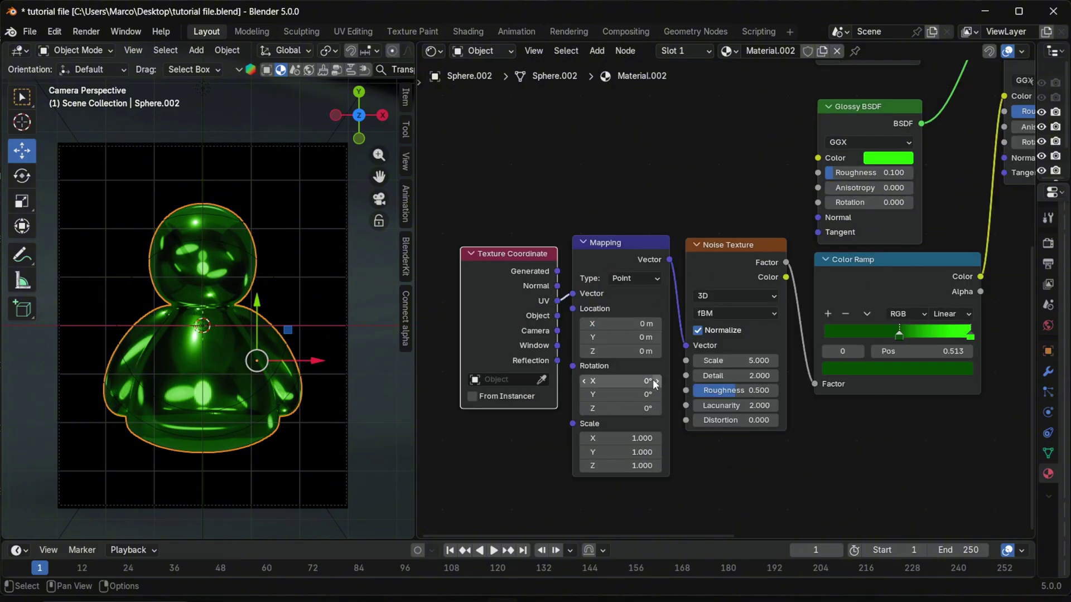
click(625, 334)
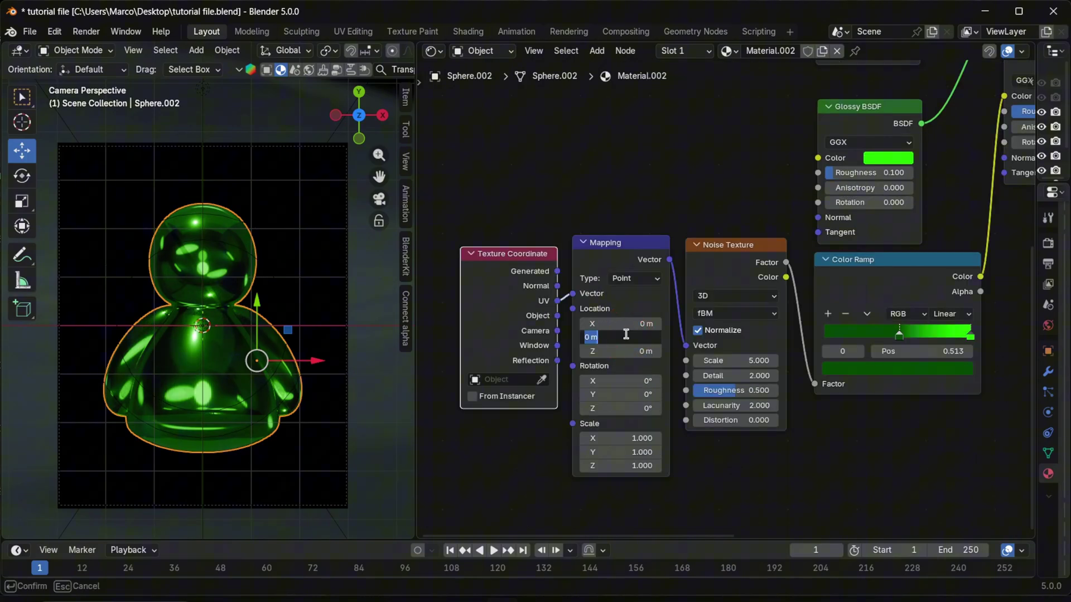
key(Return)
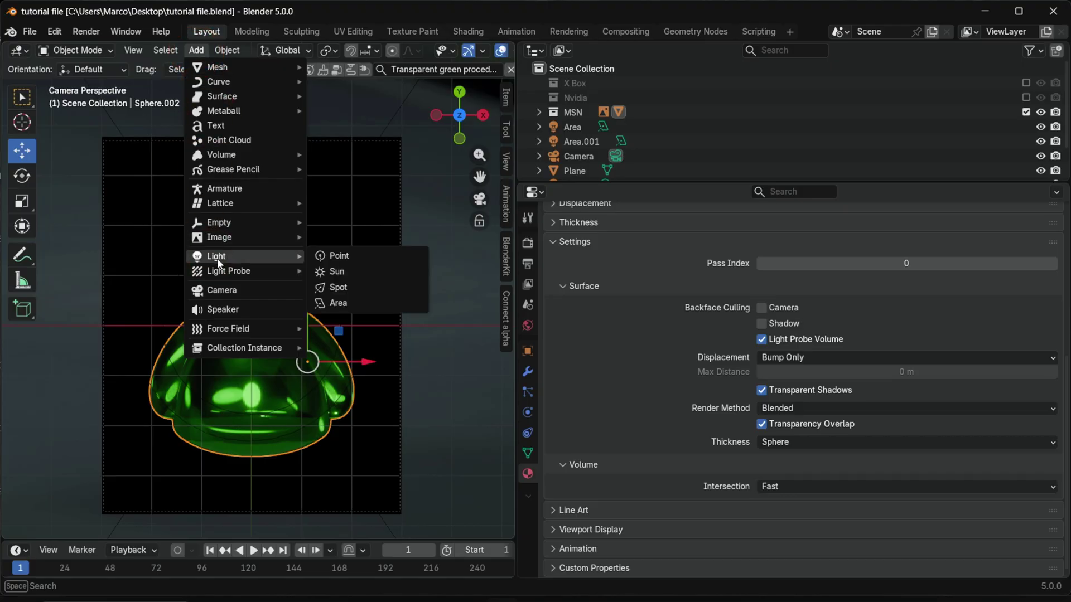
click(342, 301)
key(s)
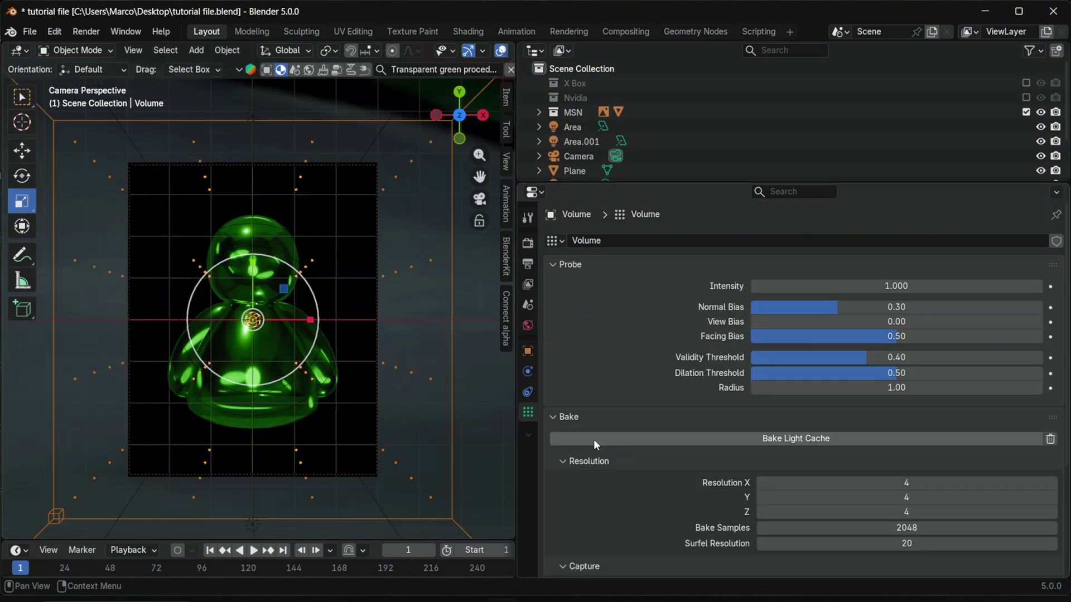
click(593, 439)
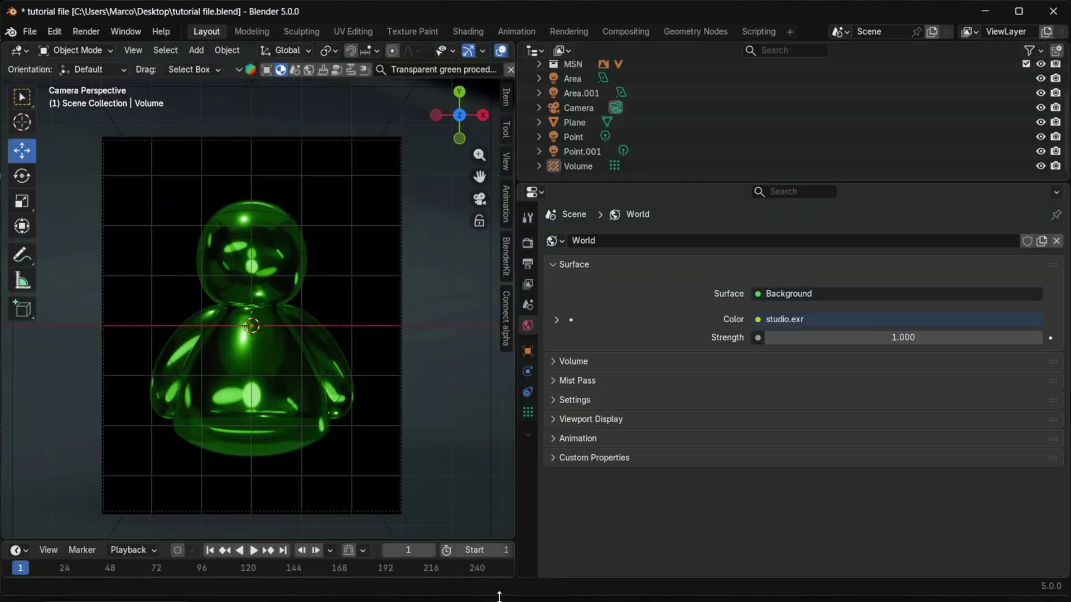
- Review the finished render window, then return to the main Blender window
mouse_move(499, 596)
click(551, 559)
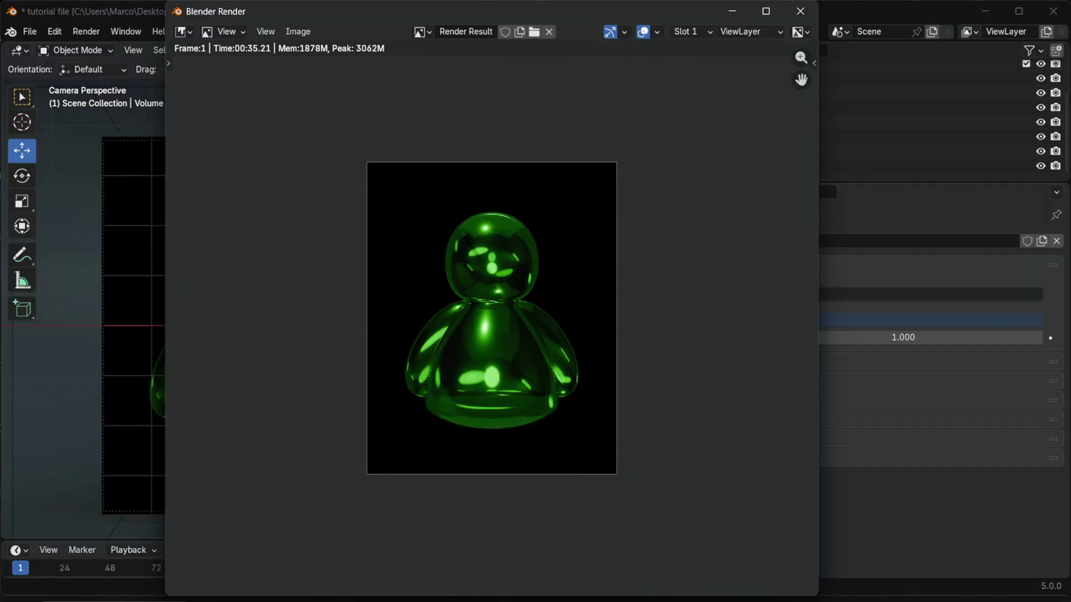
click(841, 510)
- In Compositing, create a node tree with Glare threshold 0.01 and size 1.0
click(634, 34)
click(432, 52)
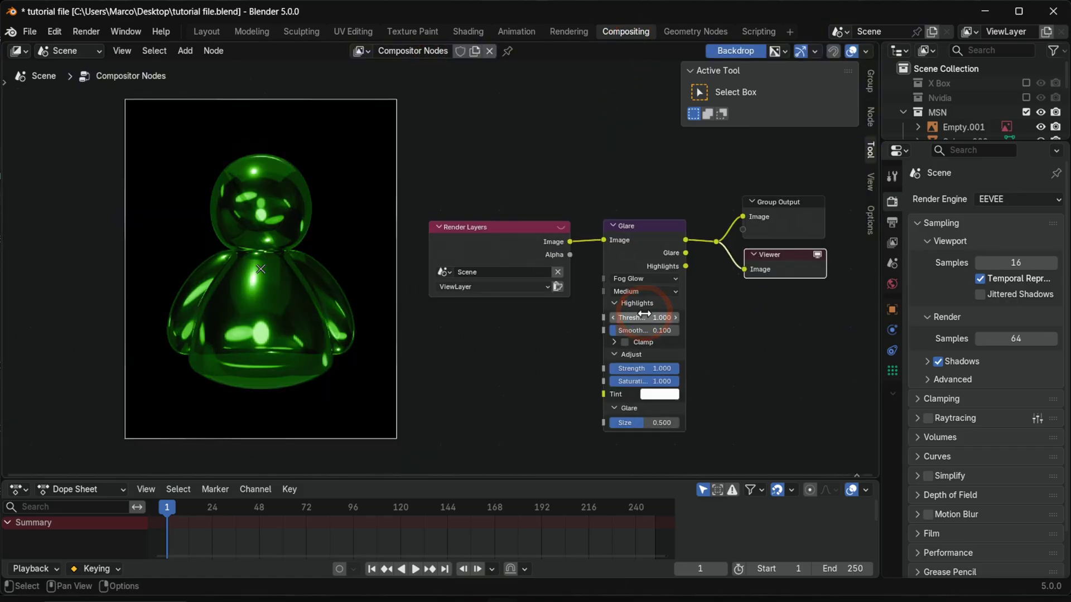
click(644, 317)
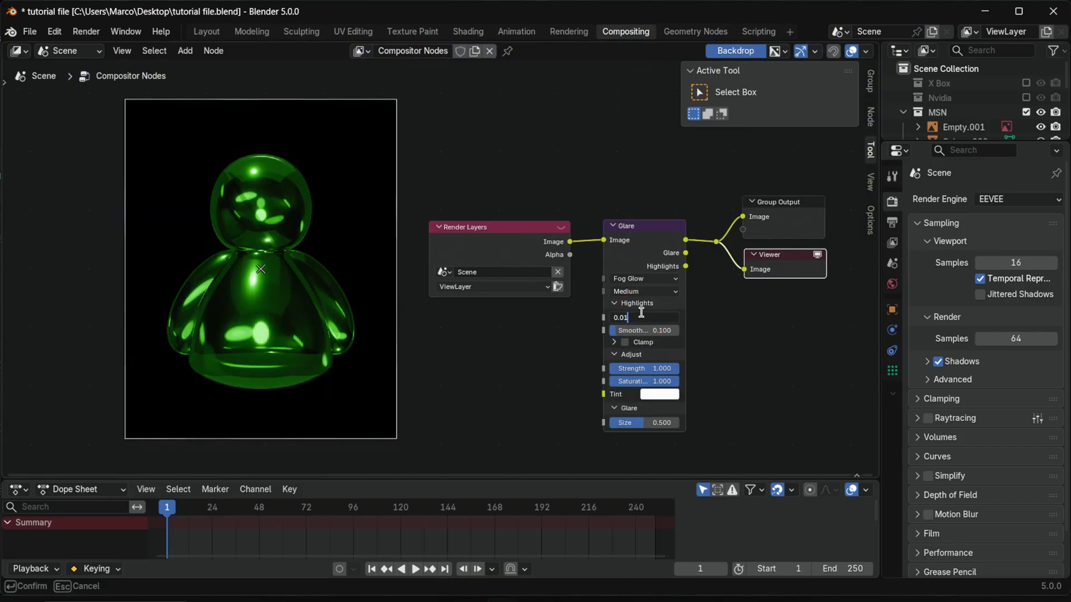
key(Return)
drag(640, 428, 678, 421)
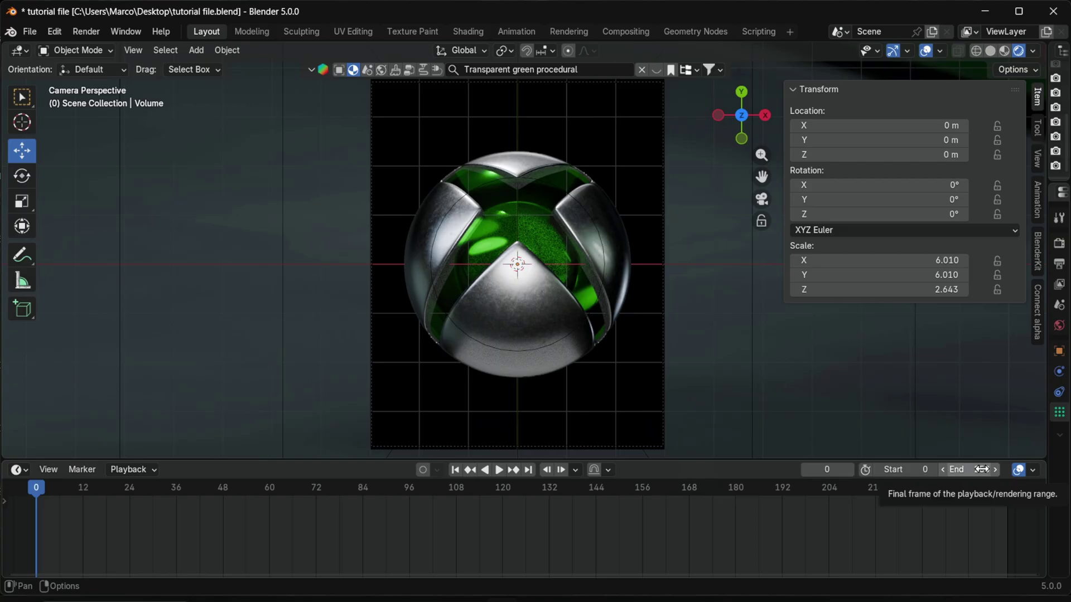
- Set the end frame to 120 and keyframe the sphere's rotation at frame 0
click(981, 469)
text(1)
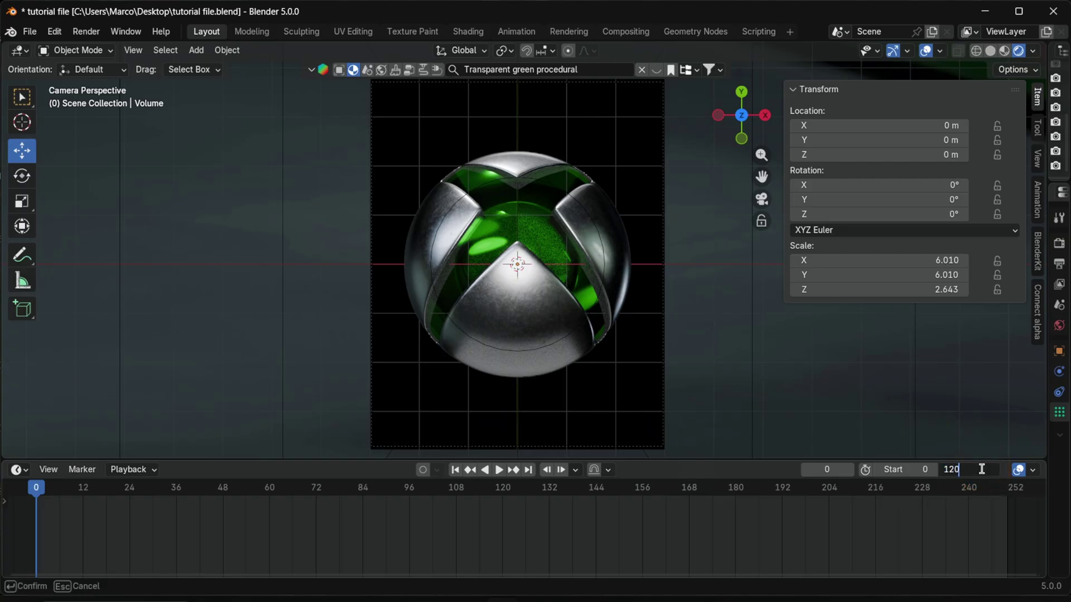
text(20)
key(Return)
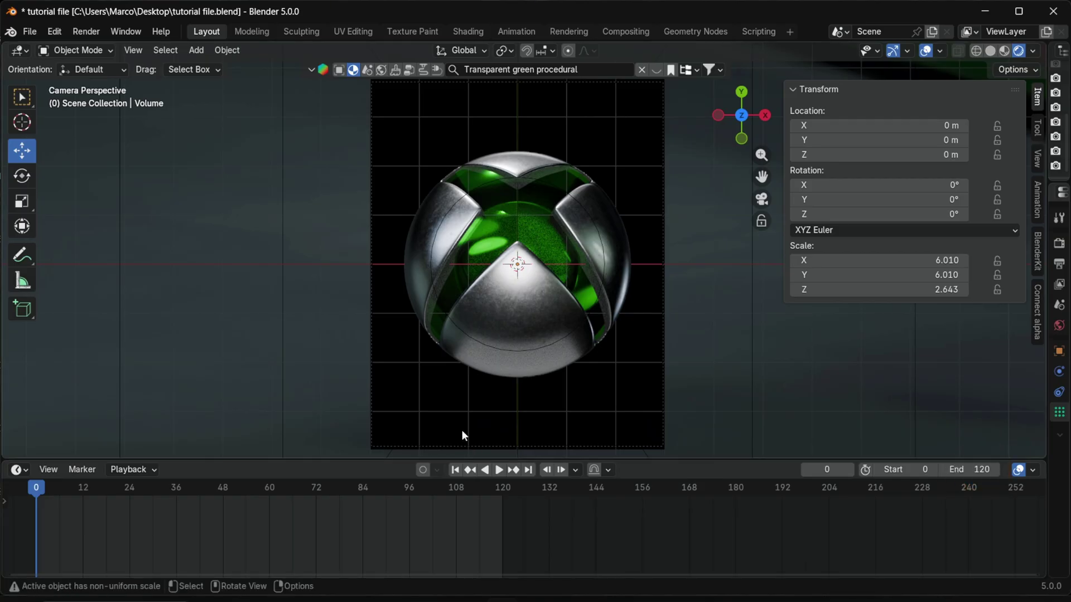
click(502, 363)
right_click(889, 199)
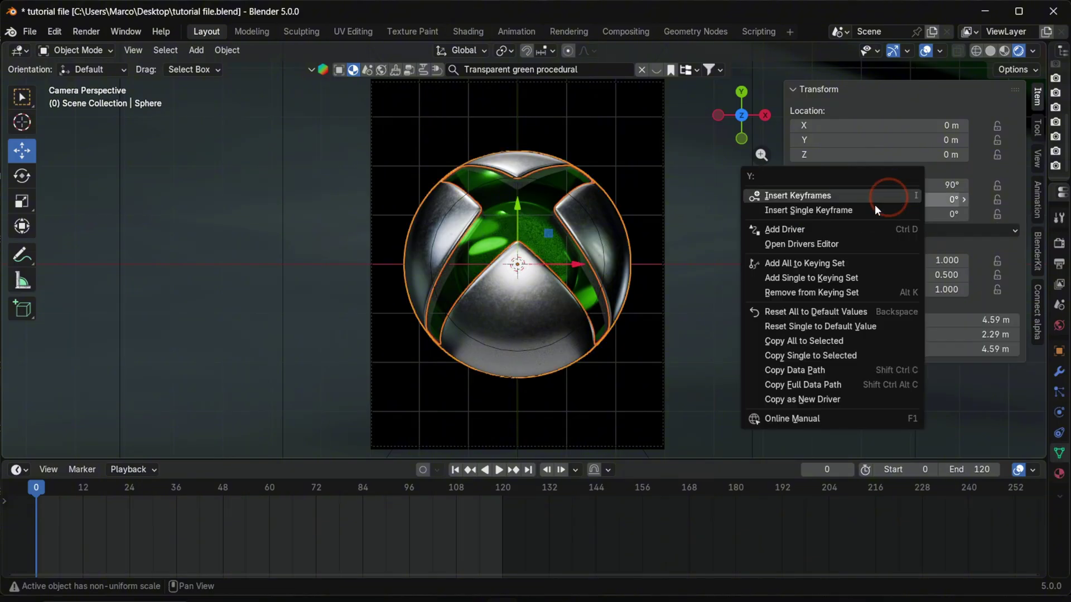
click(878, 197)
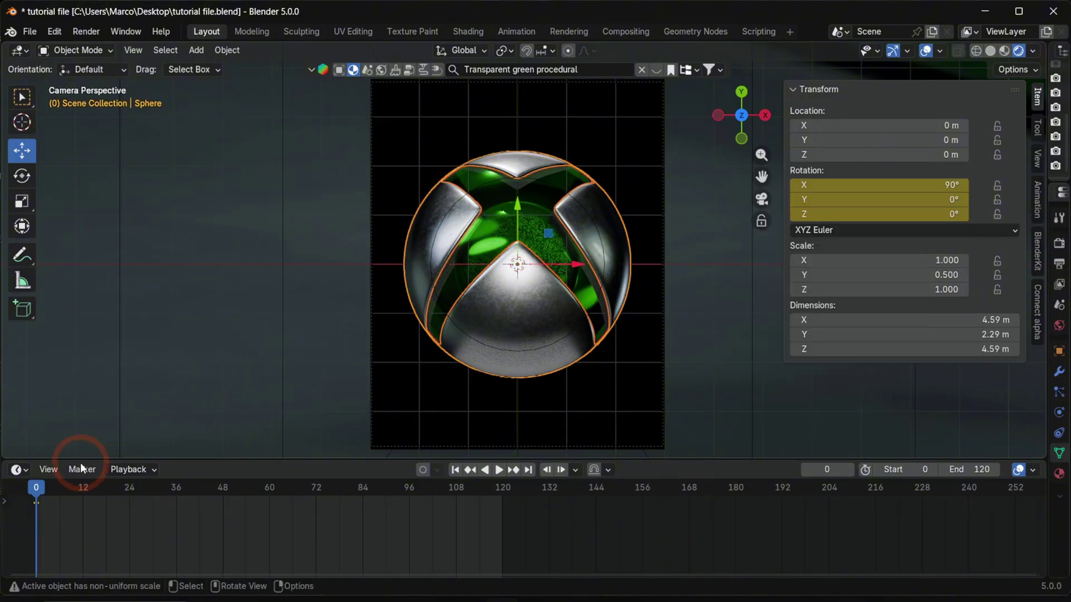
- At frame 120, set Y rotation to 360° and keyframe it
click(529, 468)
click(865, 202)
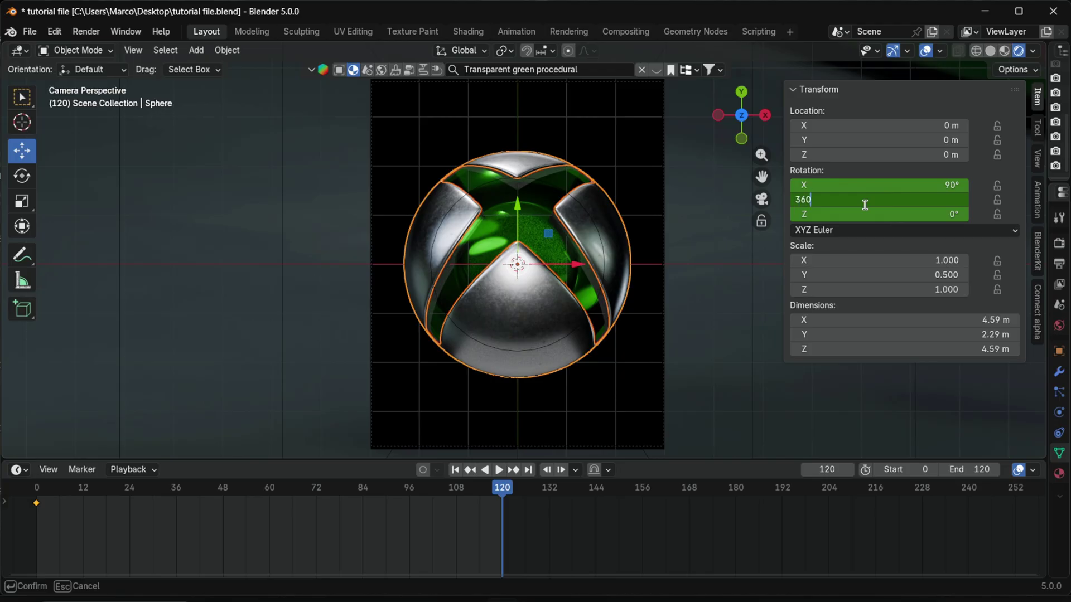
text(360)
key(Return)
right_click(864, 204)
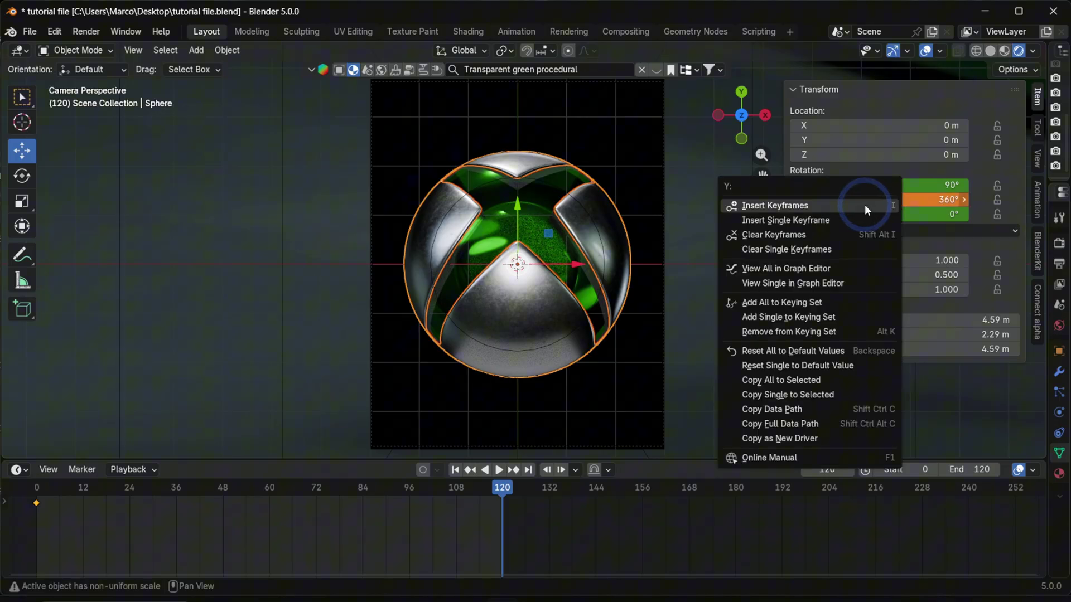
click(864, 205)
- Preview the spin by playing and scrubbing the timeline, nudging X rotation slightly
click(487, 470)
drag(492, 487, 21, 496)
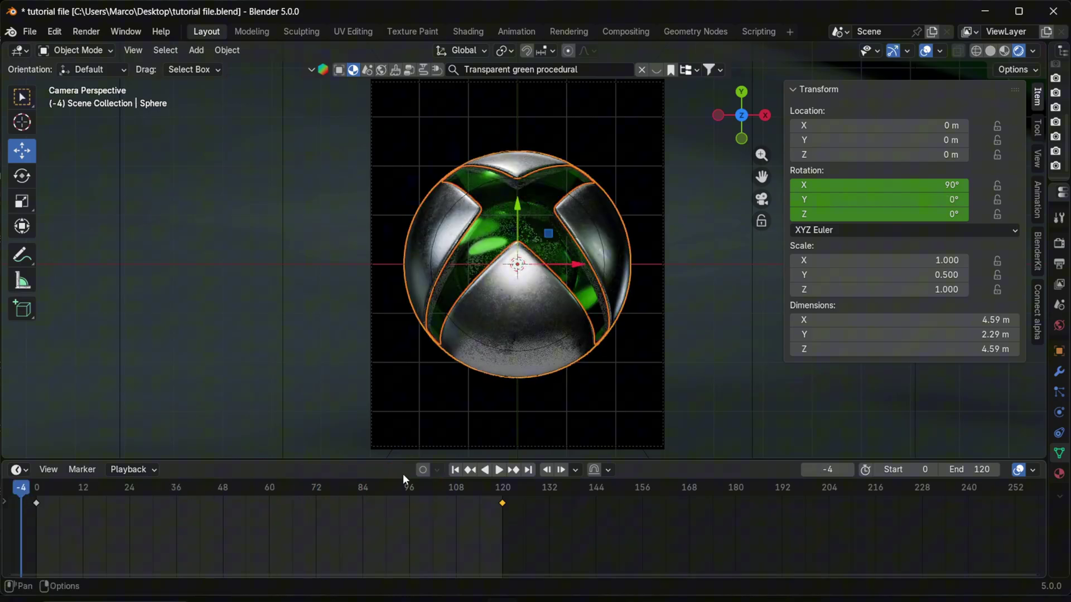
click(459, 470)
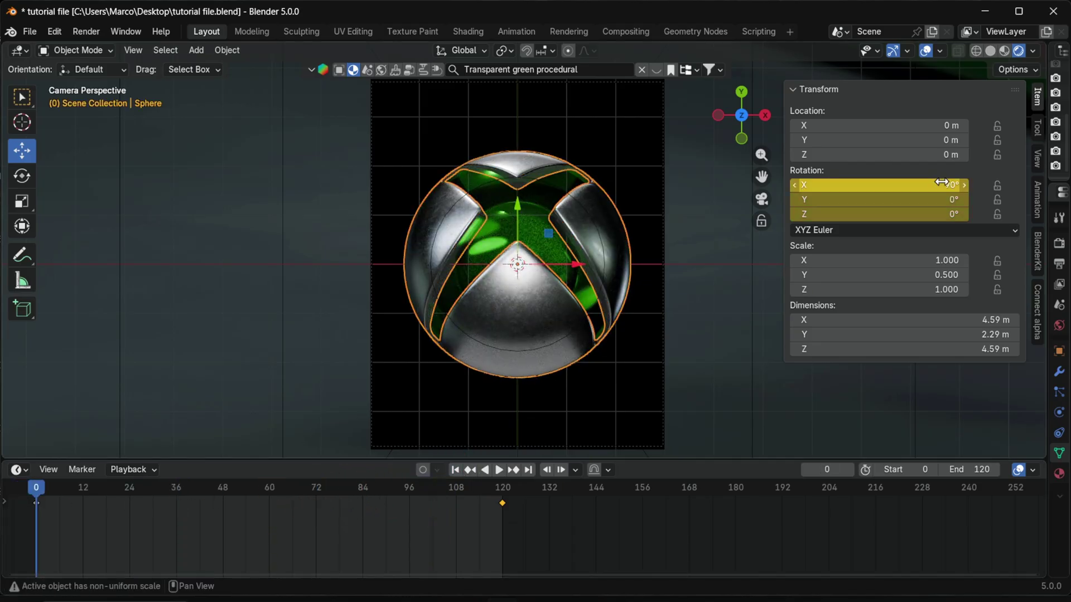
mouse_move(940, 184)
mouse_down()
mouse_move(992, 184)
mouse_move(960, 185)
mouse_up()
click(499, 470)
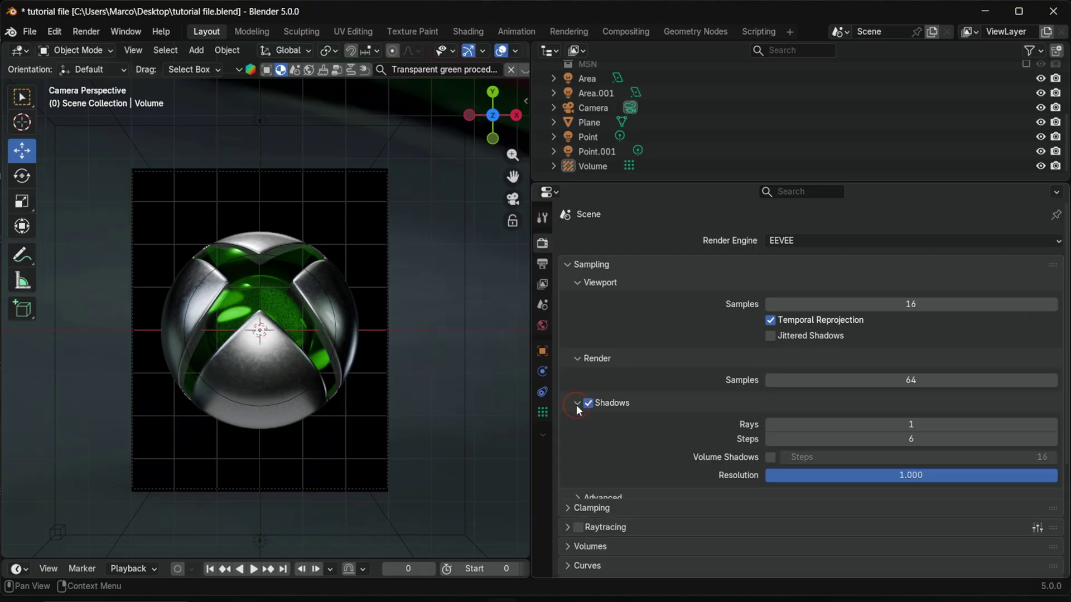
- Set render shadows to 3 rays and 16 steps
click(853, 468)
click(889, 425)
text(3)
click(893, 439)
text(16)
key(Return)
- Enable raytracing and set Fast GI Approximation steps to 16
scroll(892, 440, down, 4)
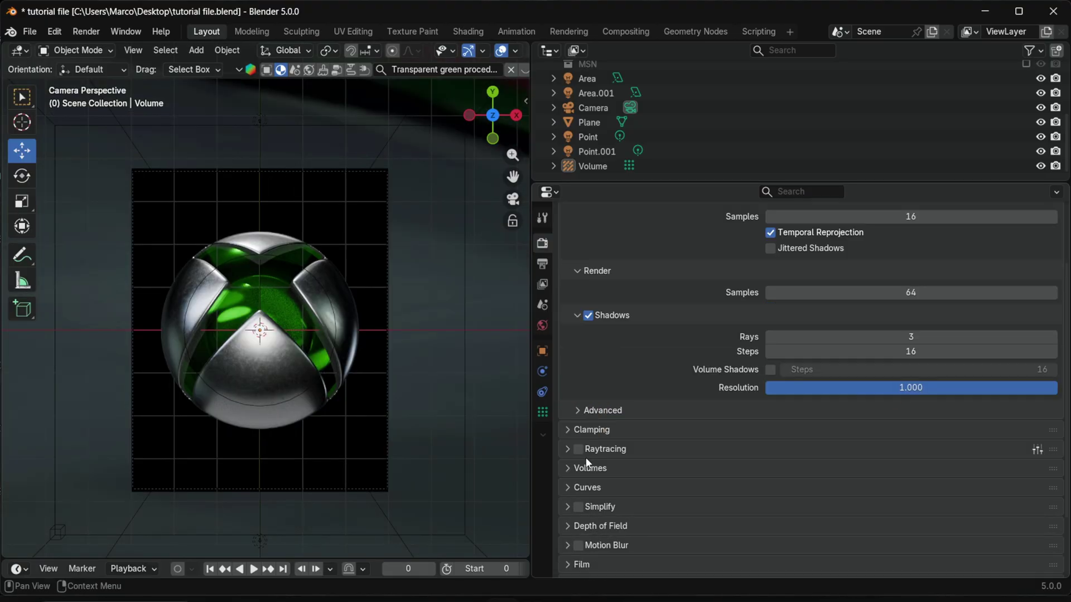
click(580, 450)
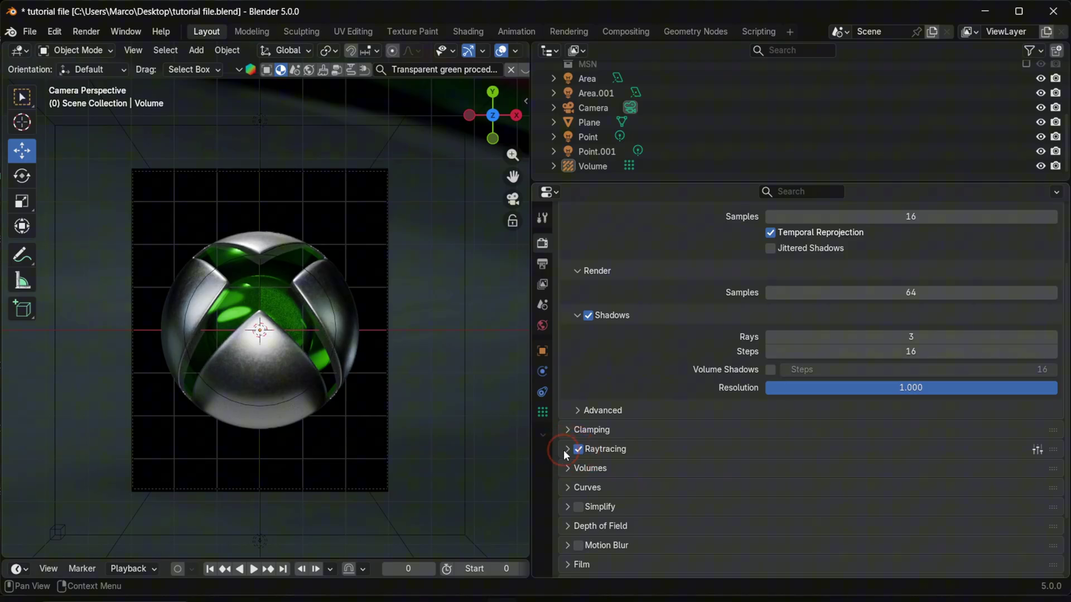
click(566, 450)
scroll(613, 428, down, 5)
click(636, 428)
scroll(634, 430, down, 4)
click(893, 426)
text(1)
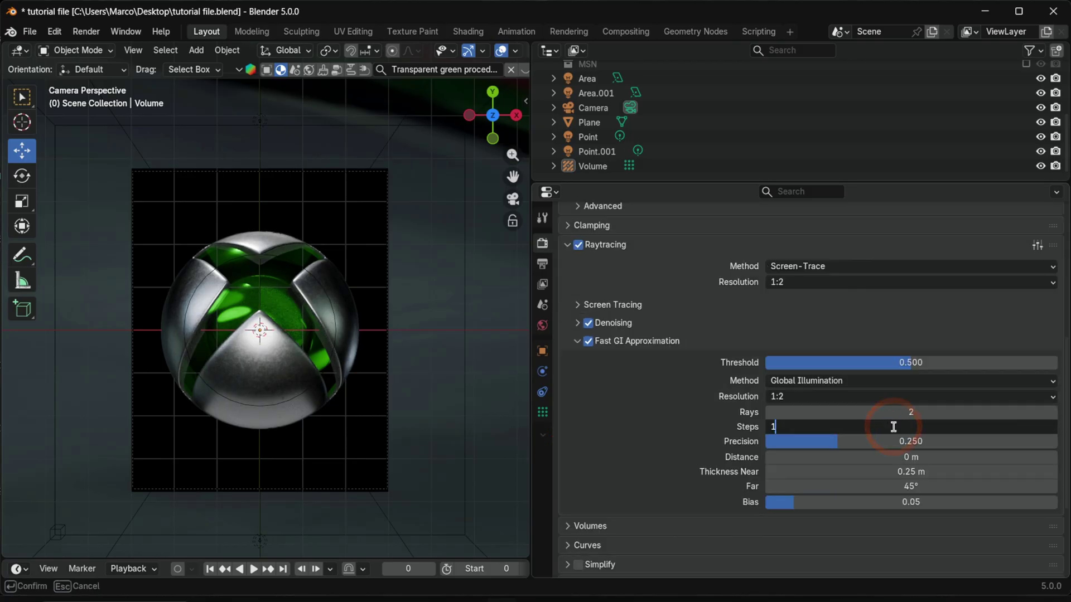
text(6+)
key(BackSpace)
key(Return)
- Set color management to Filmic view with Medium High Contrast look and enable white balance
scroll(562, 565, down, 6)
click(562, 565)
scroll(642, 446, down, 6)
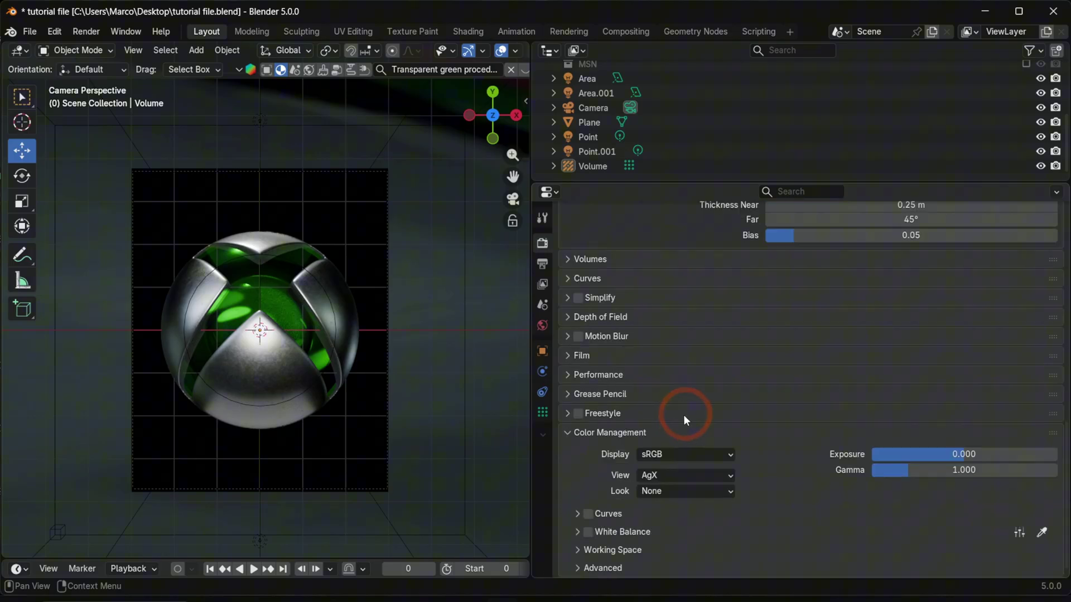
click(651, 475)
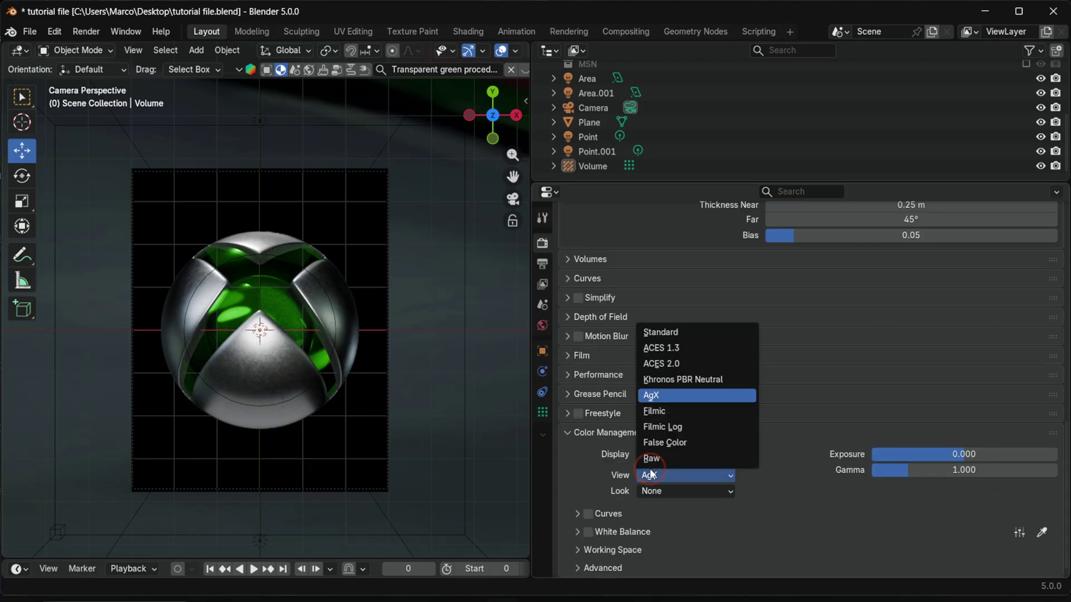
click(674, 412)
click(728, 490)
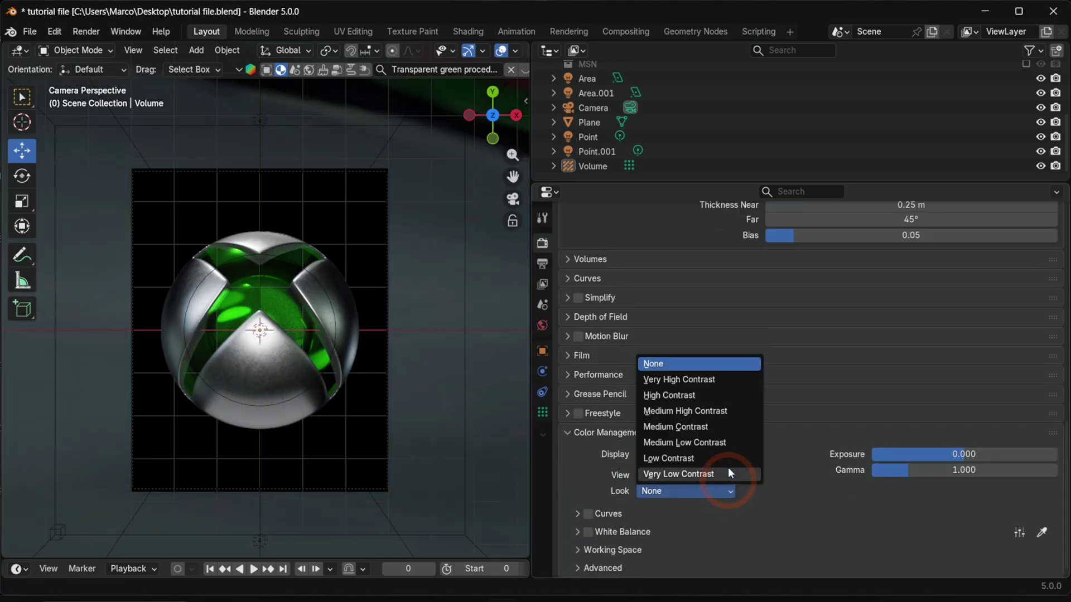
click(727, 414)
click(619, 533)
click(838, 532)
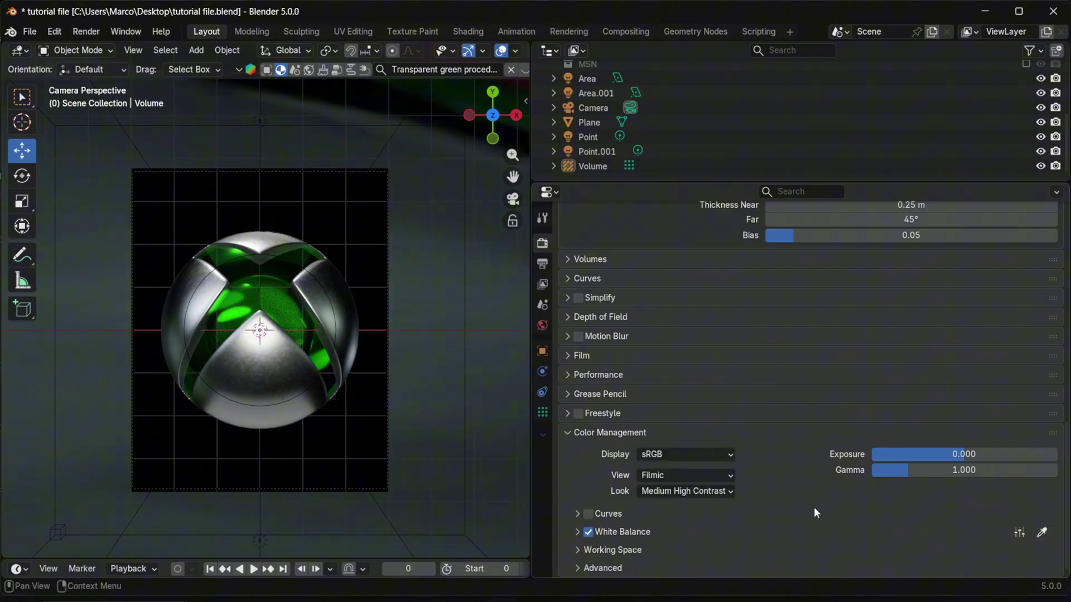
- Set the output media type to Video at High Quality
click(545, 262)
click(784, 392)
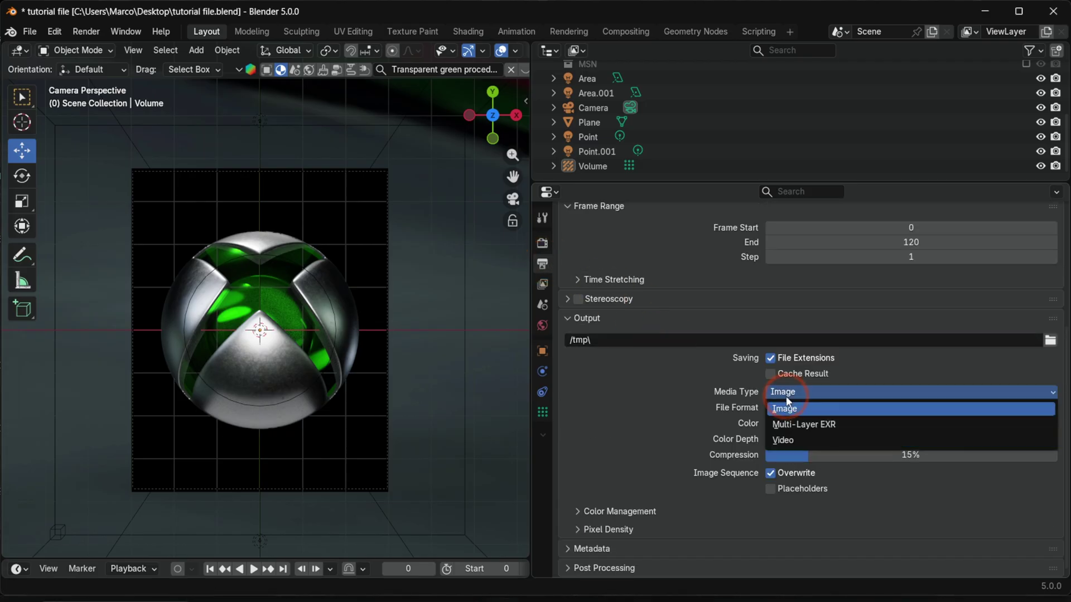
click(781, 443)
scroll(787, 440, down, 10)
click(794, 435)
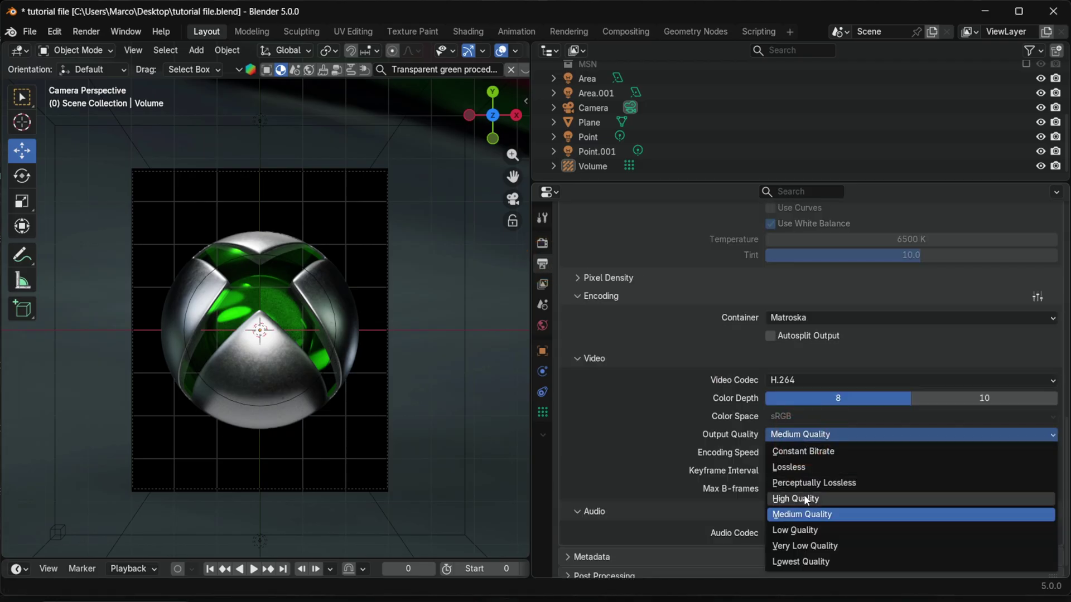
click(804, 497)
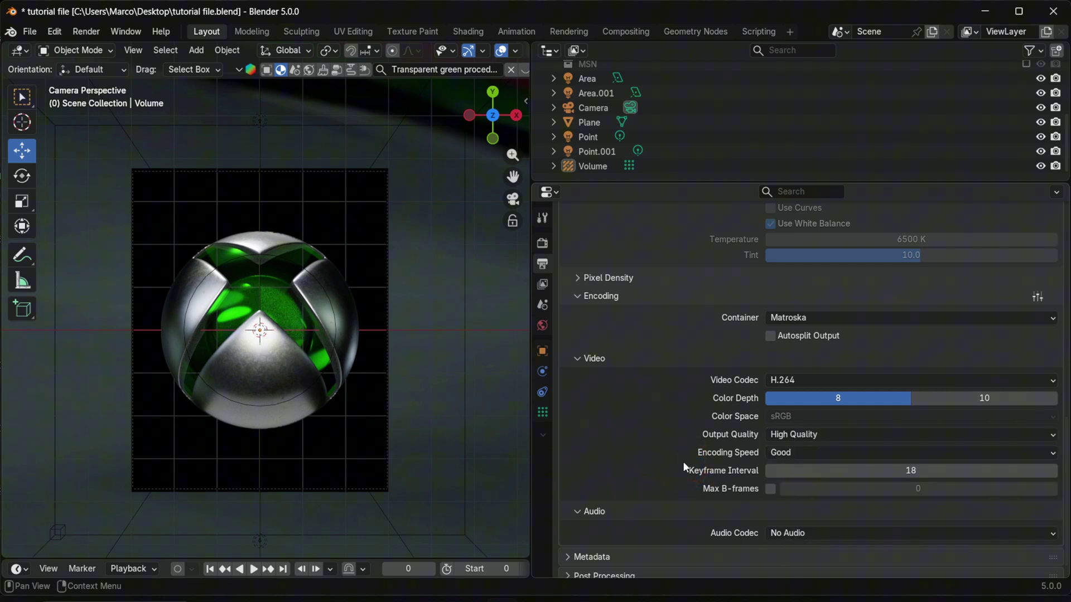
scroll(684, 464, down, 1)
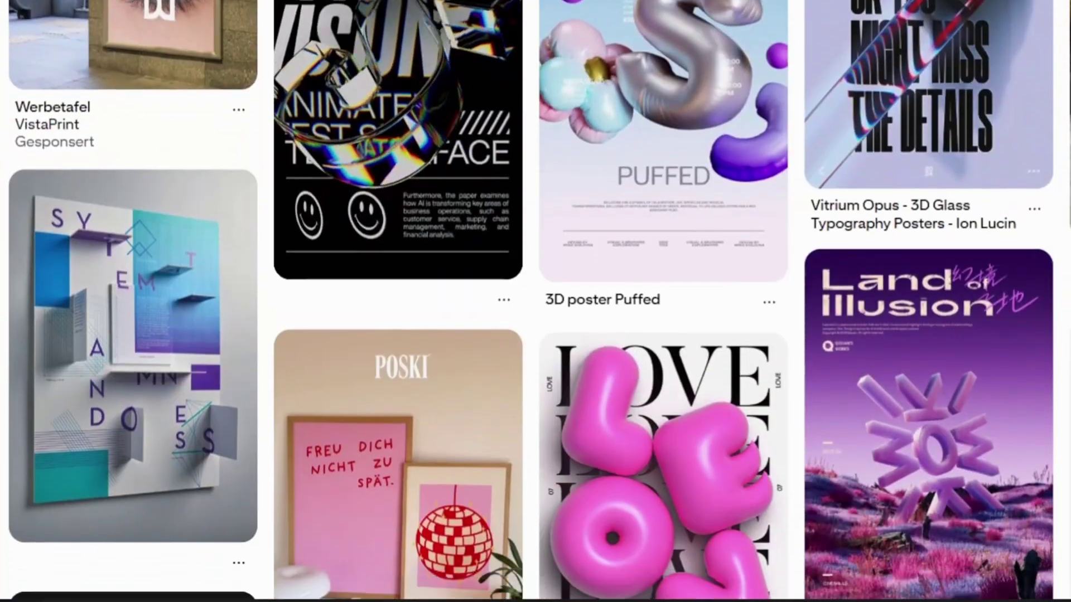
scroll(535, 301, down, 10)
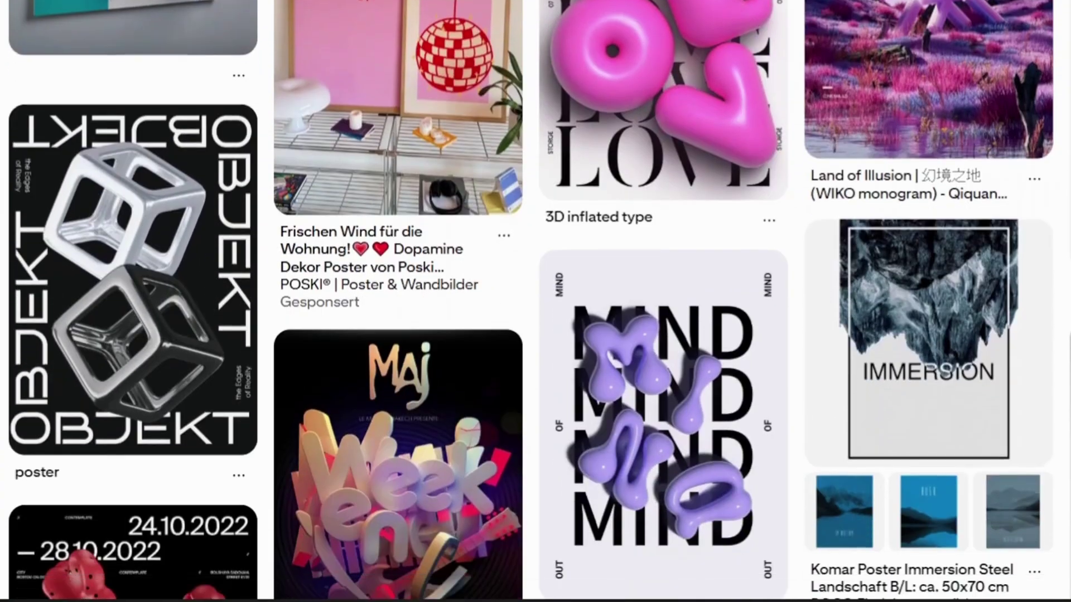
scroll(535, 301, down, 5)
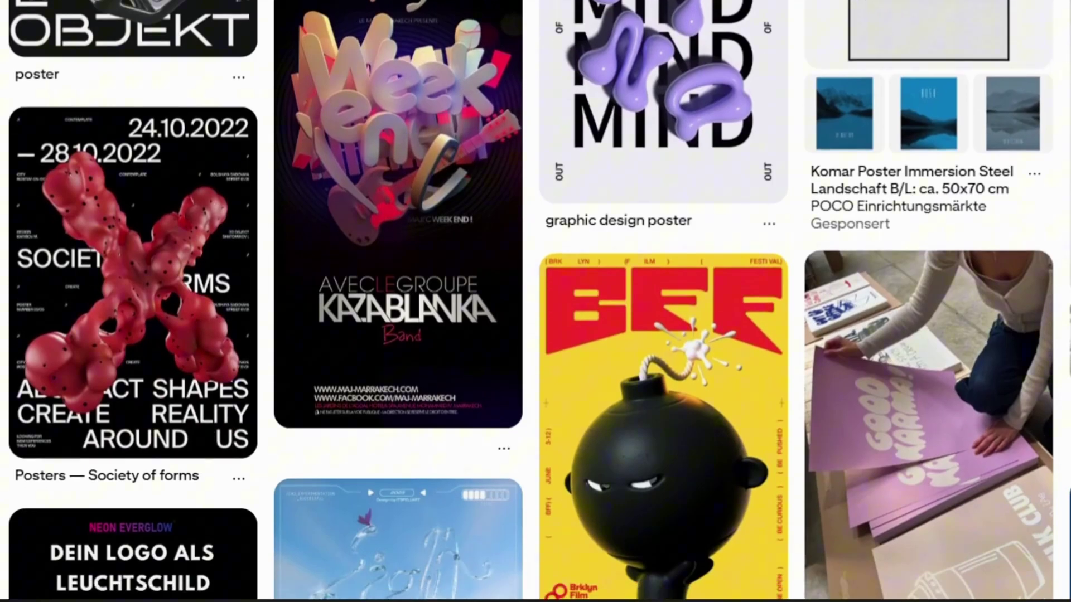
scroll(536, 301, down, 6)
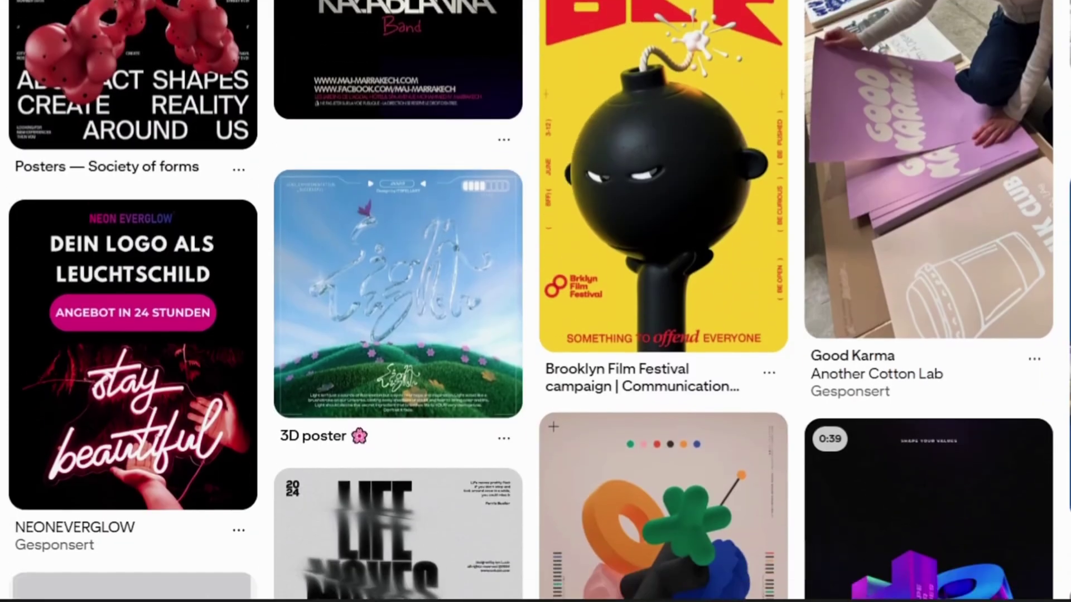
scroll(535, 301, down, 4)
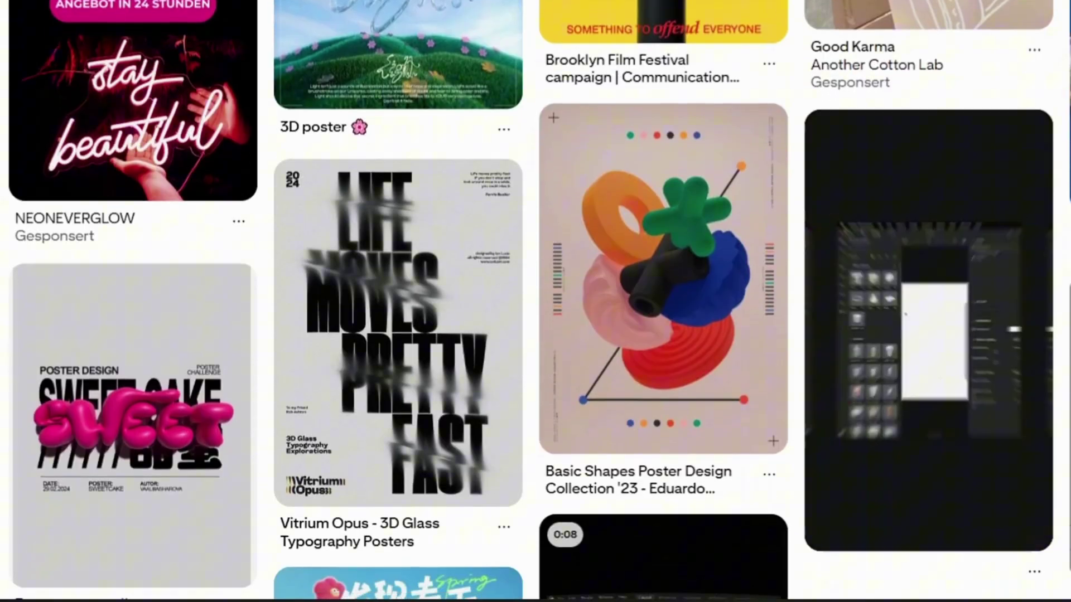